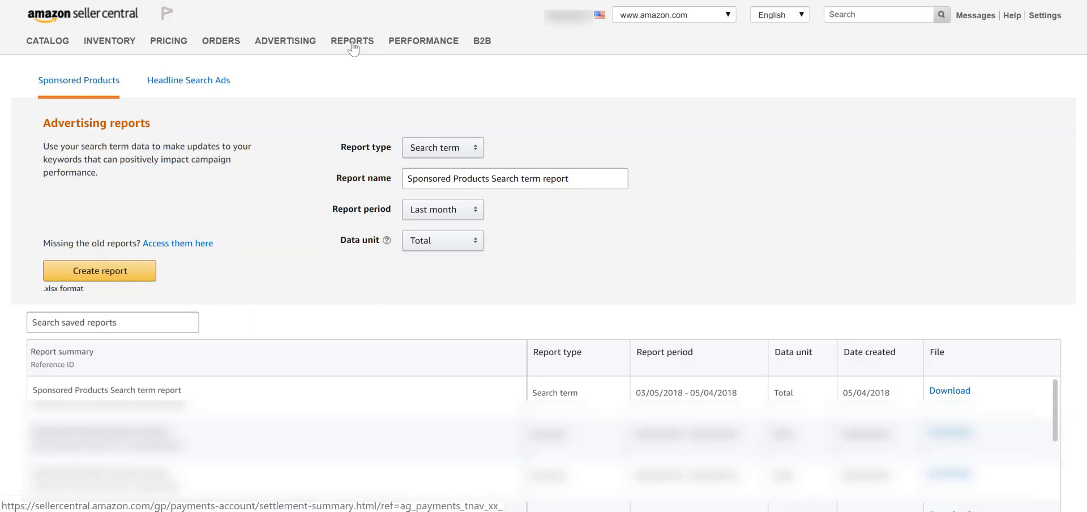
Examine the search term report's Start Date, End Date, Currency, Campaign Name and Ad Group Name columns
{"action": "mouse_move", "coordinate": [354, 50]}
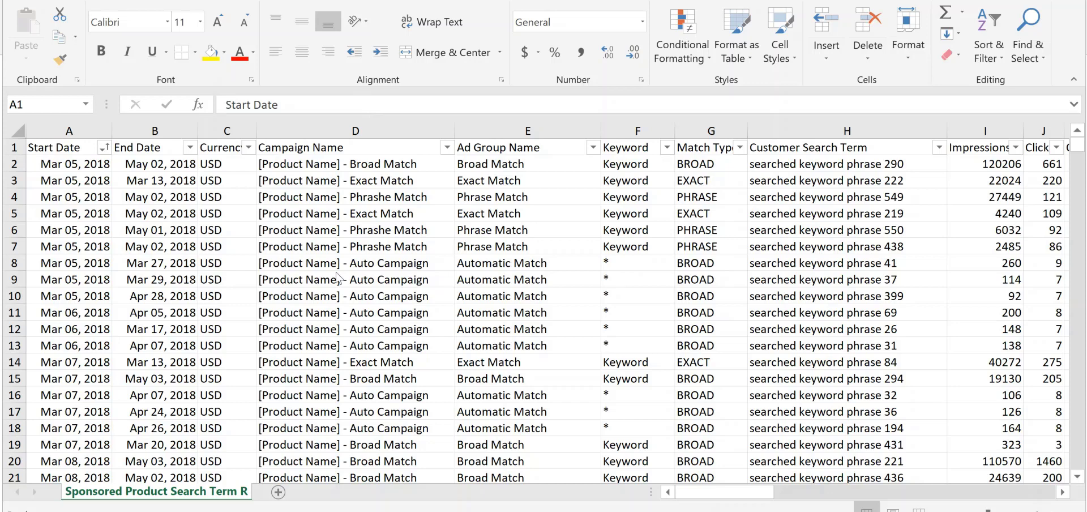
{"action": "left_click", "coordinate": [35, 147]}
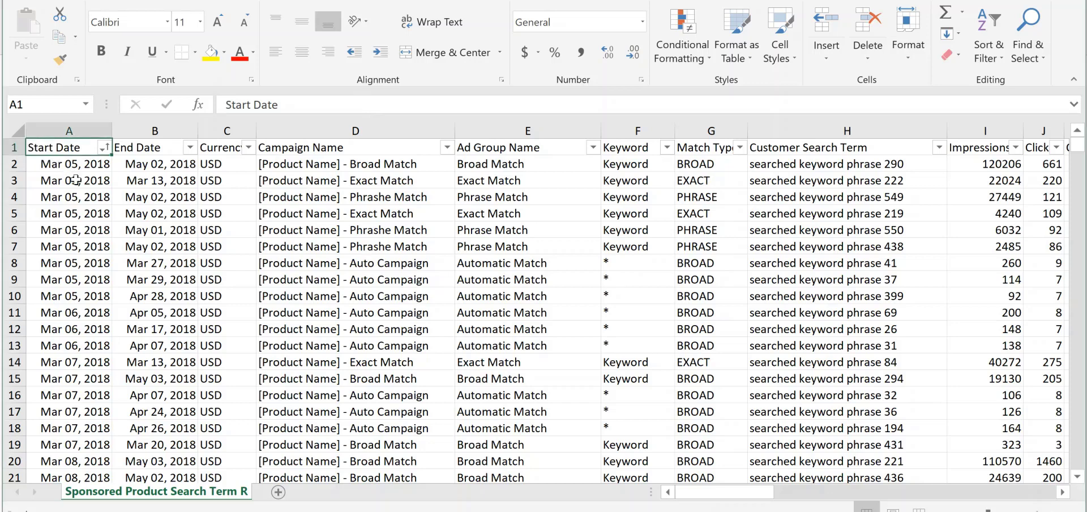
{"action": "left_click", "coordinate": [147, 145]}
{"action": "left_click", "coordinate": [224, 150]}
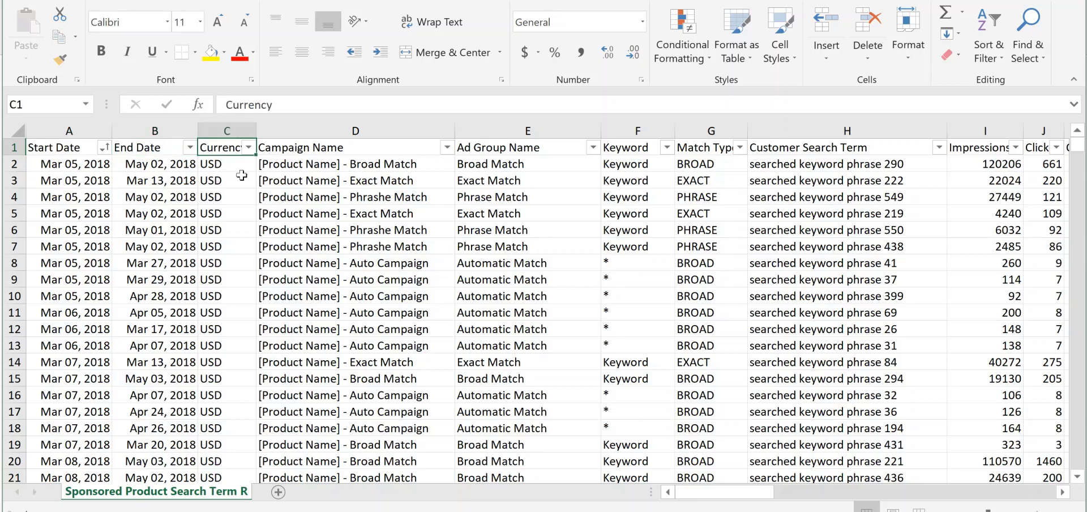
{"action": "left_click", "coordinate": [307, 146]}
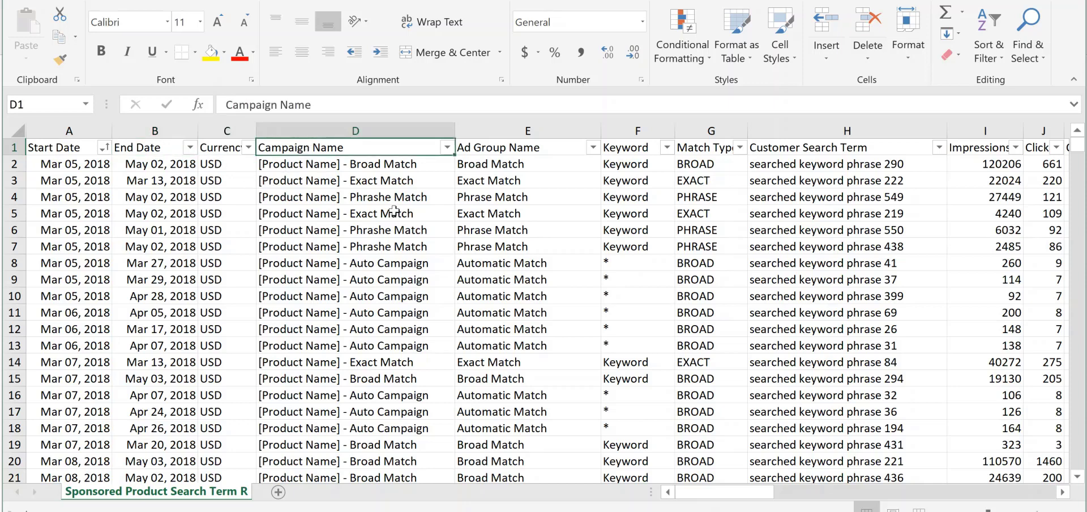
{"action": "left_click", "coordinate": [478, 146]}
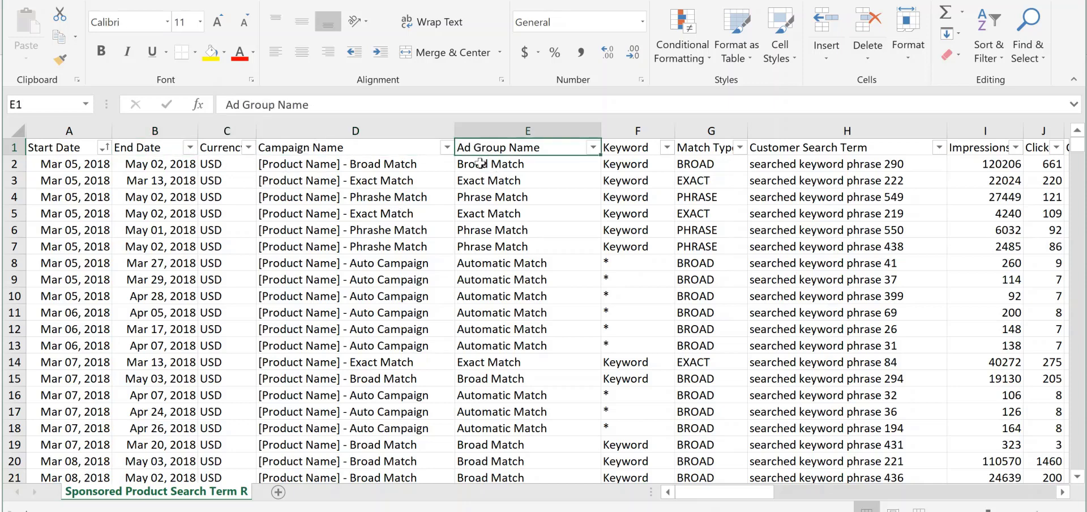
Review the broad, exact, phrase and automatic match entries in the Ad Group Name column
{"action": "left_click", "coordinate": [496, 166]}
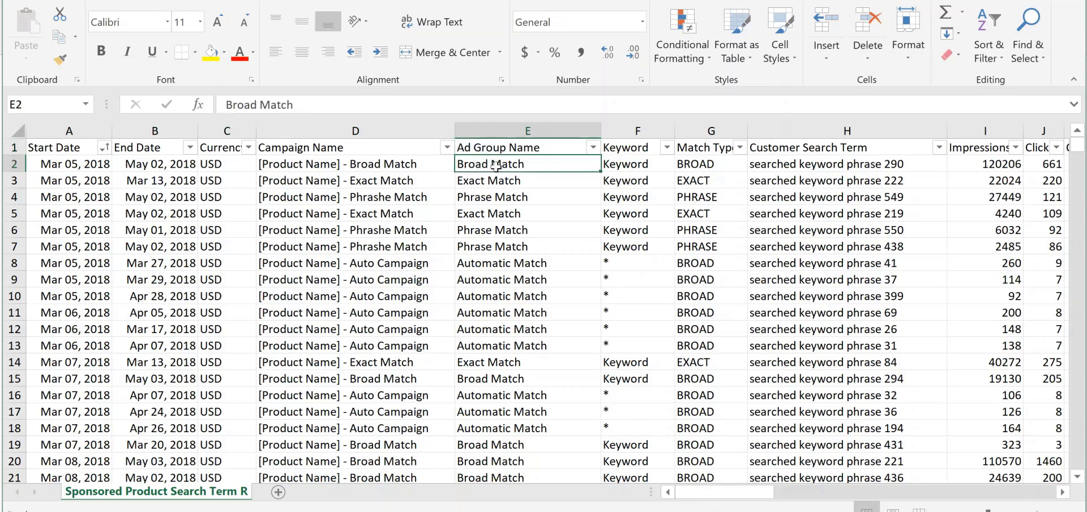
{"action": "left_click", "coordinate": [501, 184]}
{"action": "left_click", "coordinate": [508, 198]}
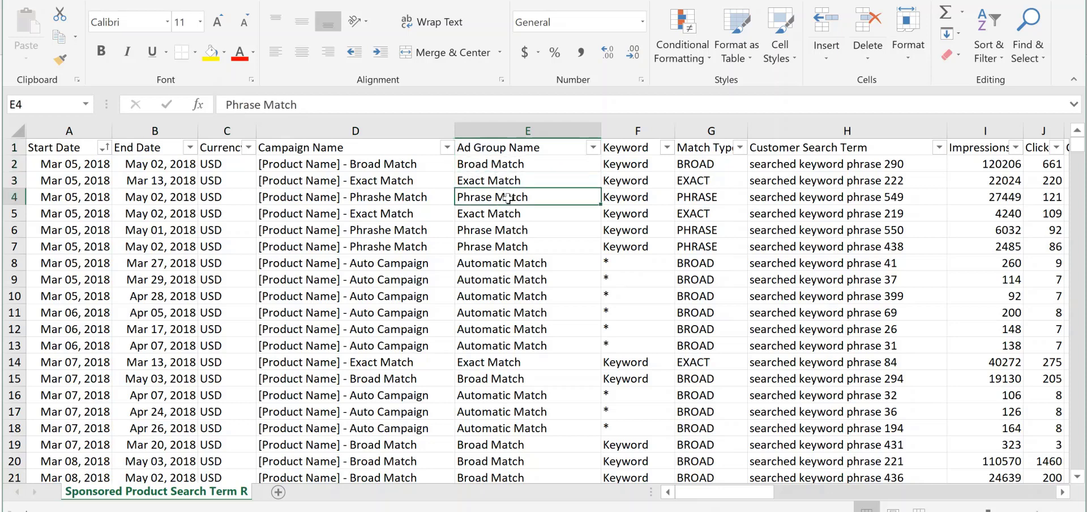
{"action": "left_click", "coordinate": [521, 276]}
Inspect the Keyword and Match Type entries, comparing manual campaign rows with the asterisk keywords of the auto campaign
{"action": "left_click", "coordinate": [635, 167]}
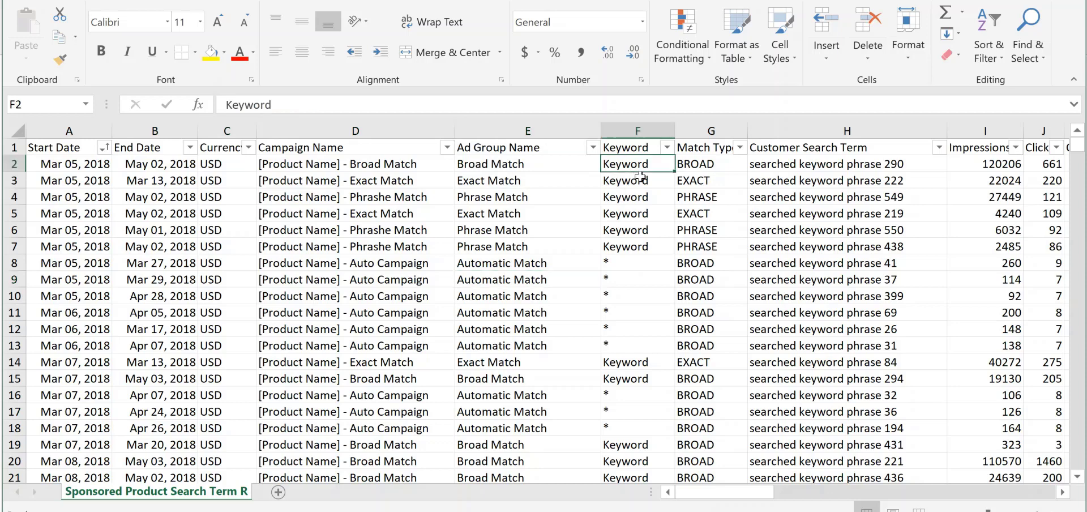
{"action": "left_click", "coordinate": [708, 165]}
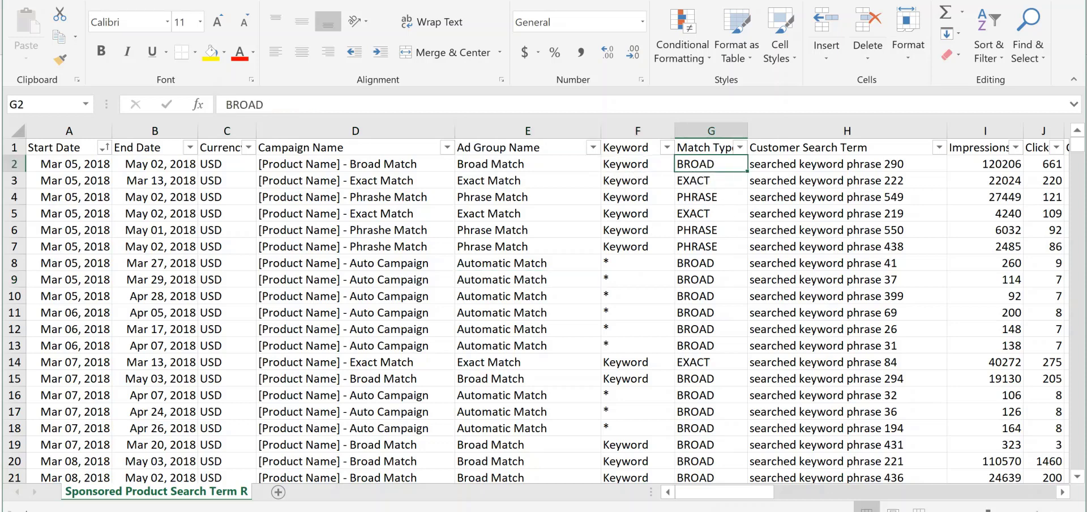
{"action": "left_click", "coordinate": [702, 199]}
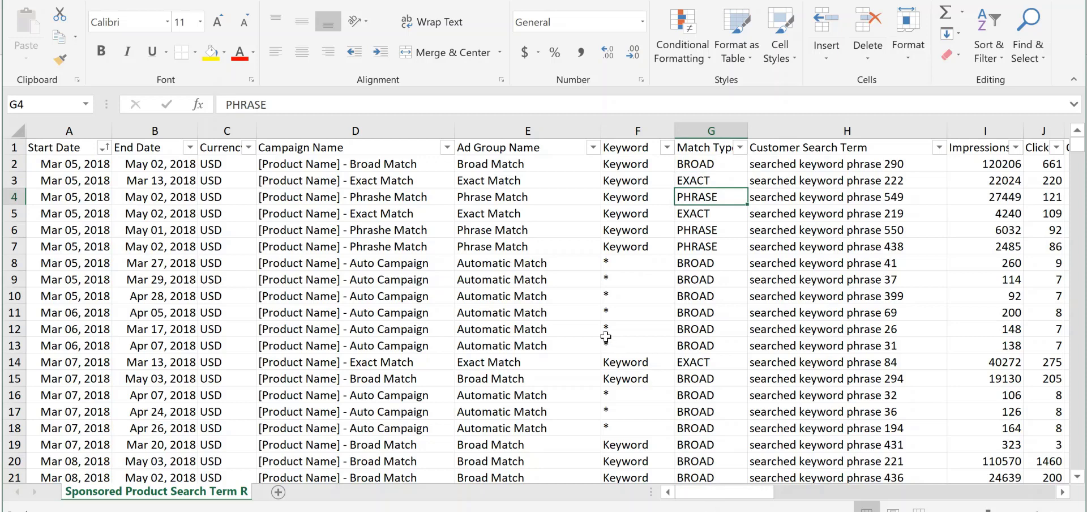
{"action": "mouse_move", "coordinate": [605, 330]}
{"action": "left_mouse_down"}
{"action": "mouse_move", "coordinate": [702, 325]}
{"action": "mouse_move", "coordinate": [626, 331]}
{"action": "left_mouse_up"}
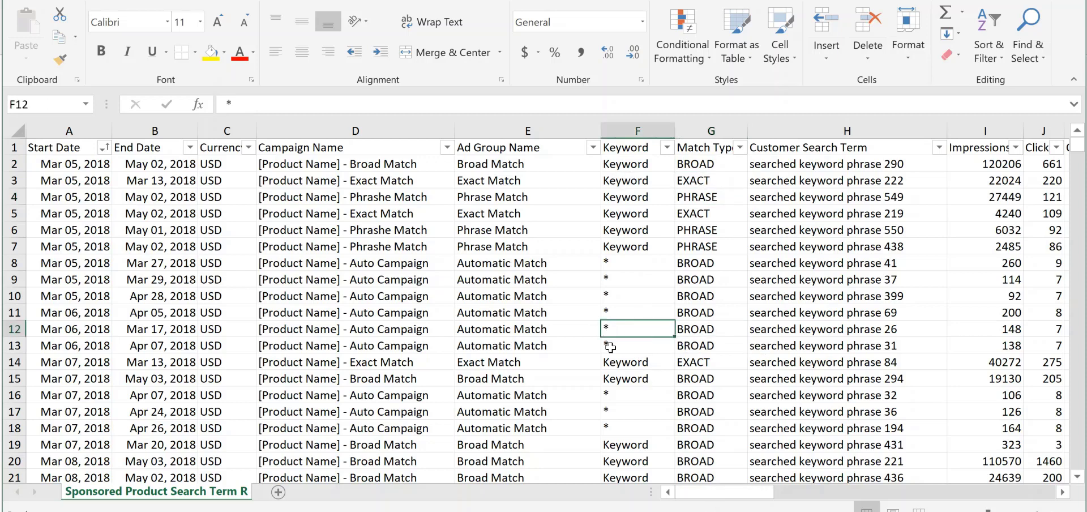
Examine the Customer Search Term column and the neighbouring Impressions column
{"action": "left_click_drag", "start_coordinate": [718, 492], "coordinate": [756, 491]}
{"action": "left_click", "coordinate": [634, 330]}
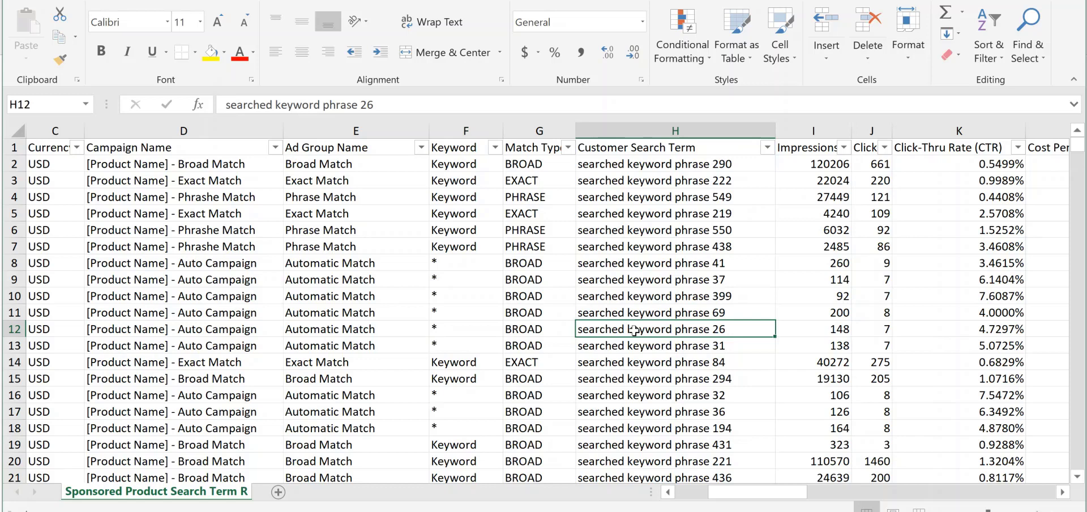
{"action": "left_click", "coordinate": [669, 149]}
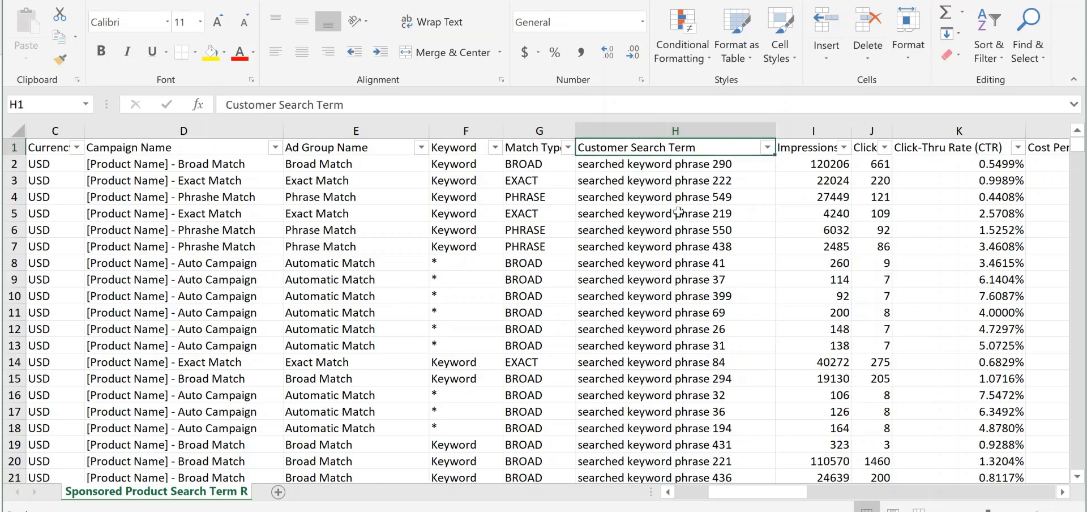
{"action": "left_click", "coordinate": [671, 183]}
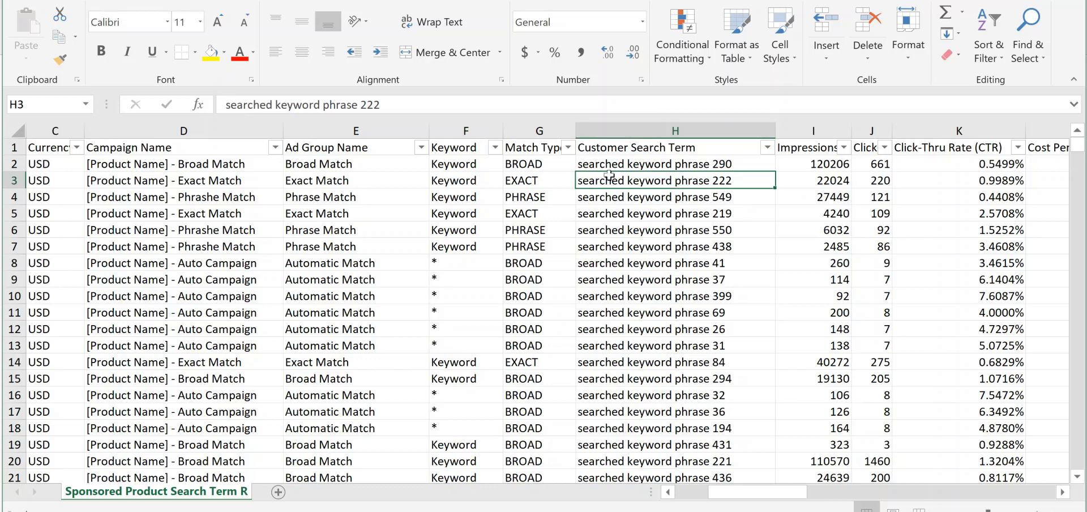
{"action": "left_click", "coordinate": [811, 151]}
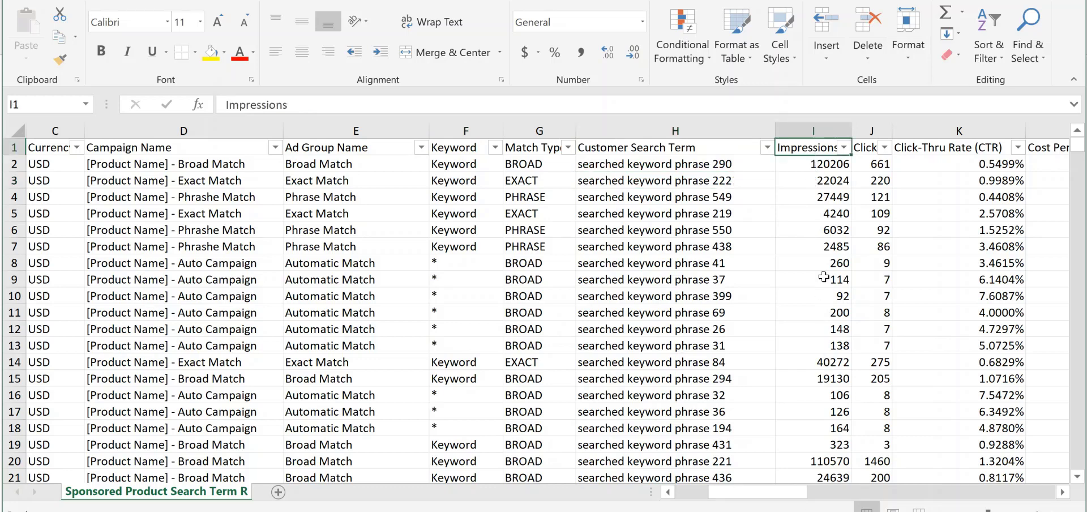
Trace "searched keyword phrase 290" in row 2 through its ad group, campaign, match type and impressions
{"action": "left_click", "coordinate": [682, 165]}
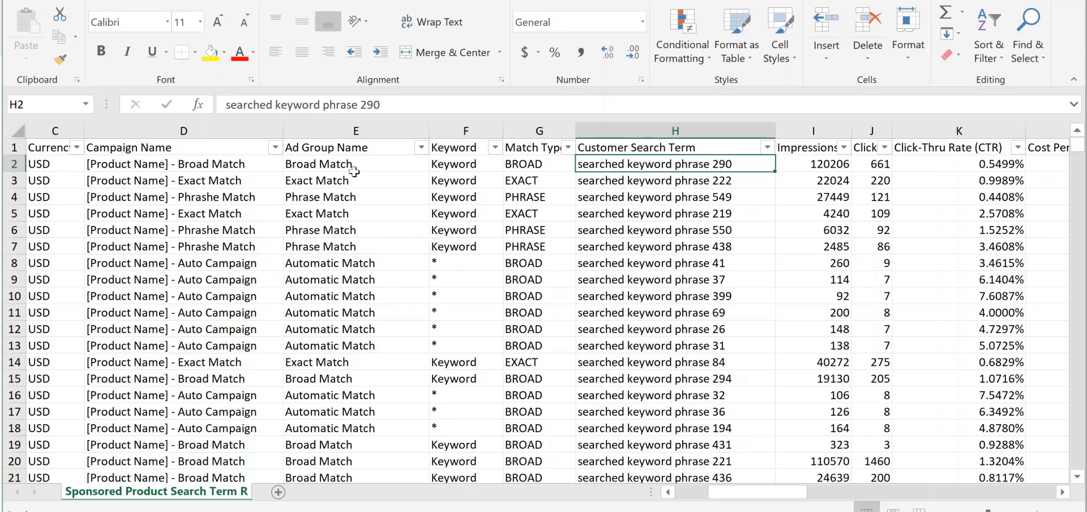
{"action": "left_click", "coordinate": [337, 163]}
{"action": "left_click", "coordinate": [228, 169]}
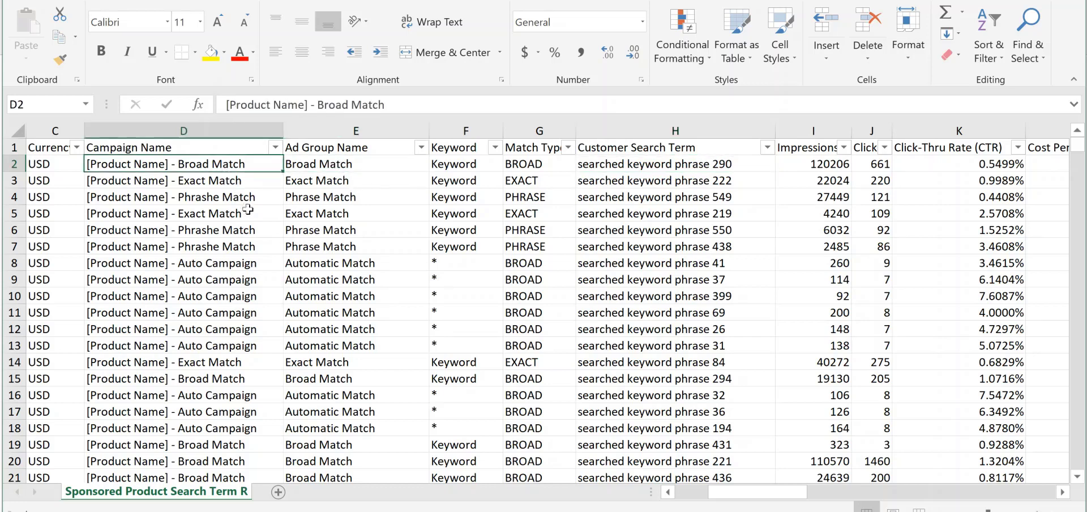
{"action": "left_click", "coordinate": [535, 165]}
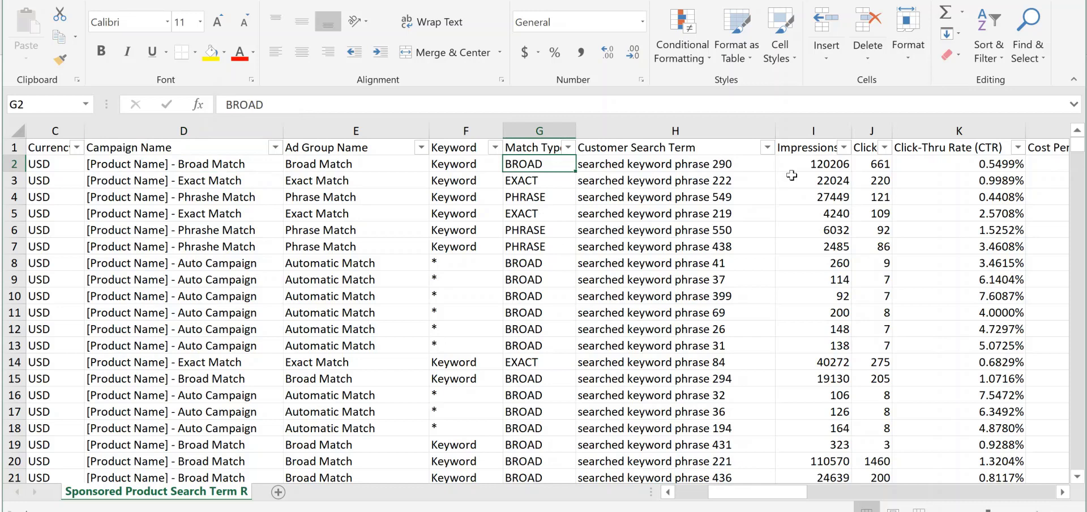
{"action": "left_click", "coordinate": [821, 164]}
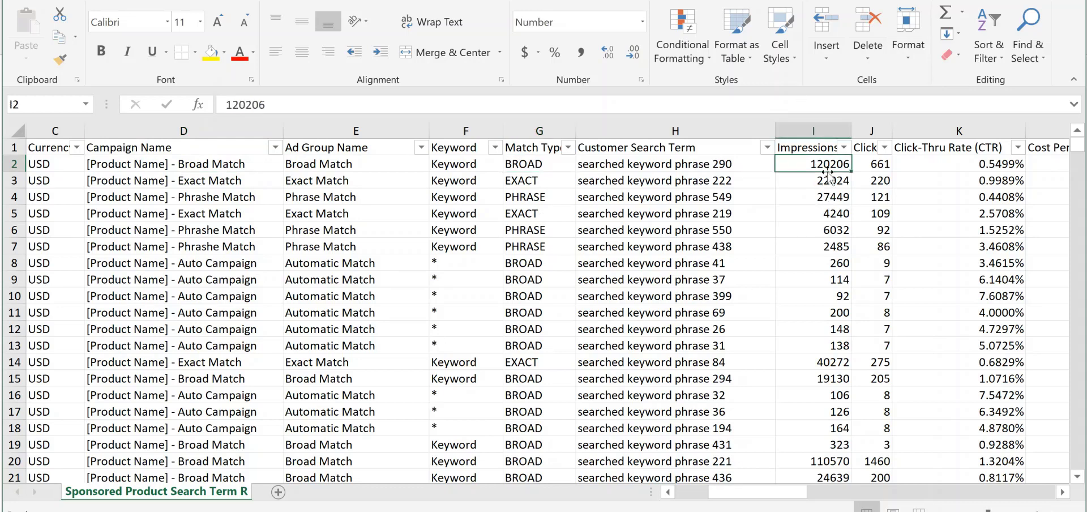
{"action": "left_click", "coordinate": [730, 166]}
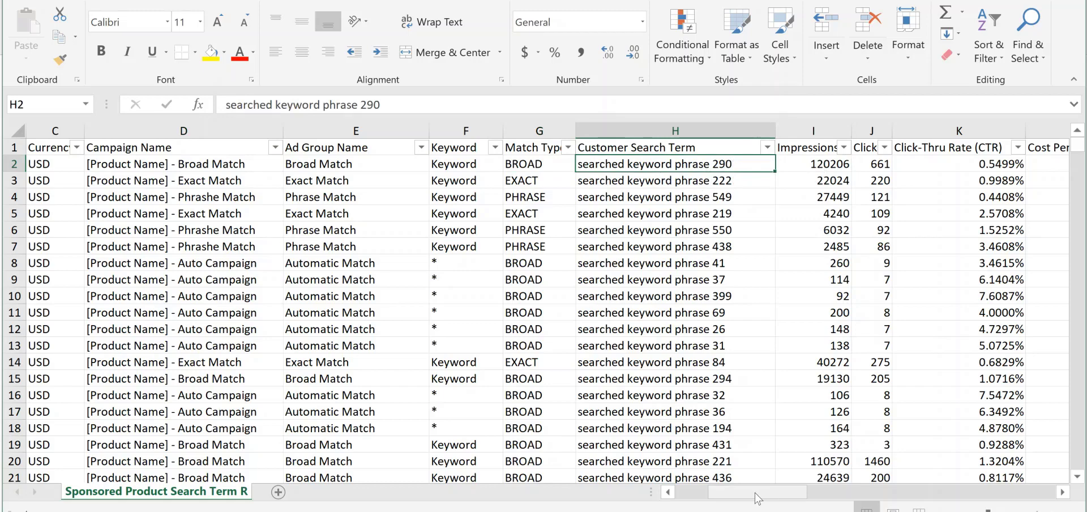
Inspect row 2's clicks and click-thru rate, comparing them with its impressions
{"action": "left_click_drag", "start_coordinate": [761, 501], "coordinate": [811, 502]}
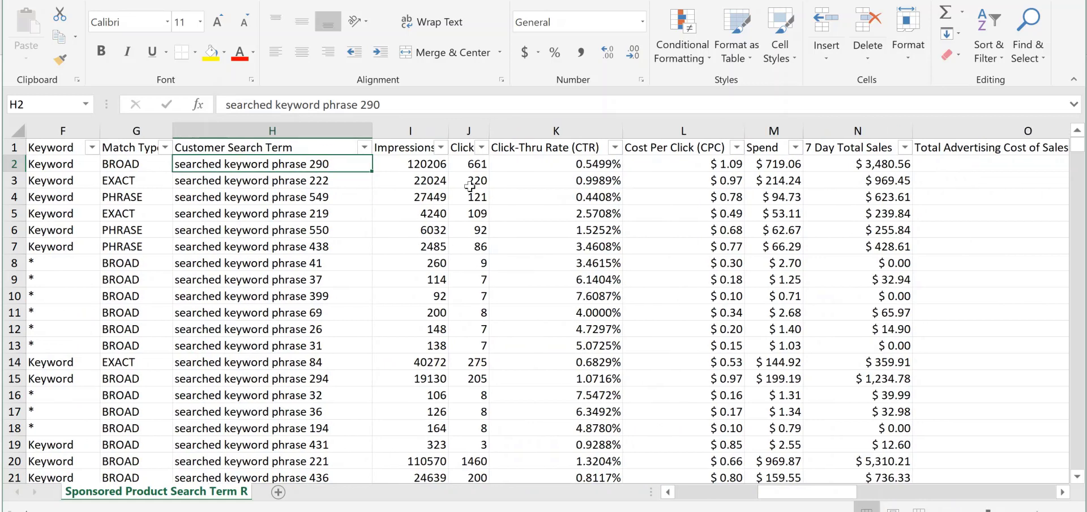
{"action": "left_click", "coordinate": [476, 166]}
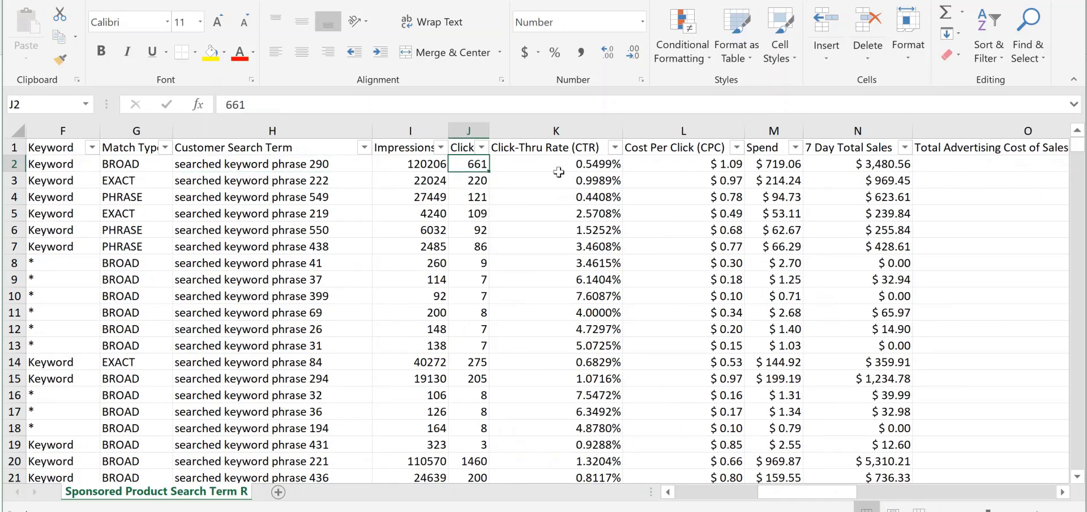
{"action": "left_click", "coordinate": [589, 166]}
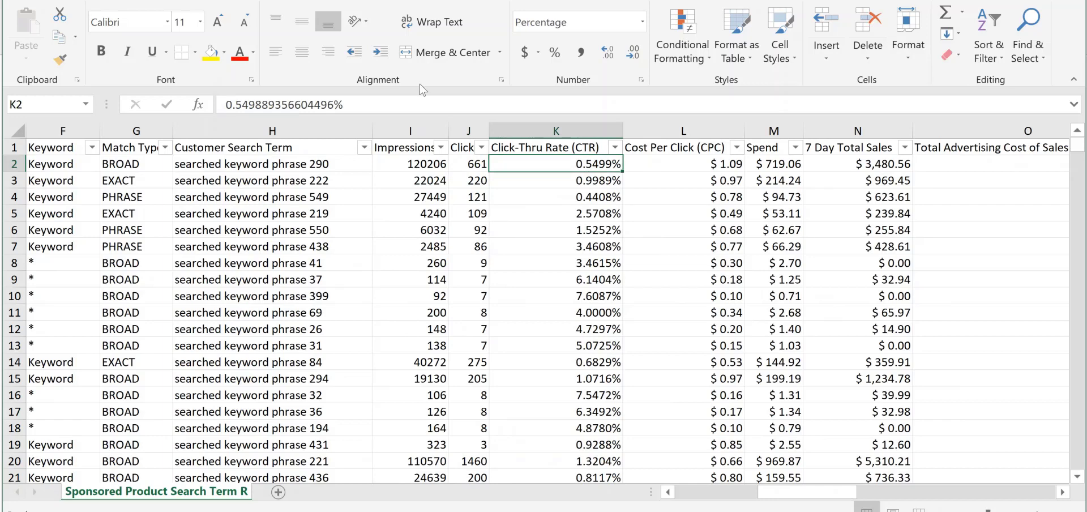
{"action": "left_click", "coordinate": [434, 162]}
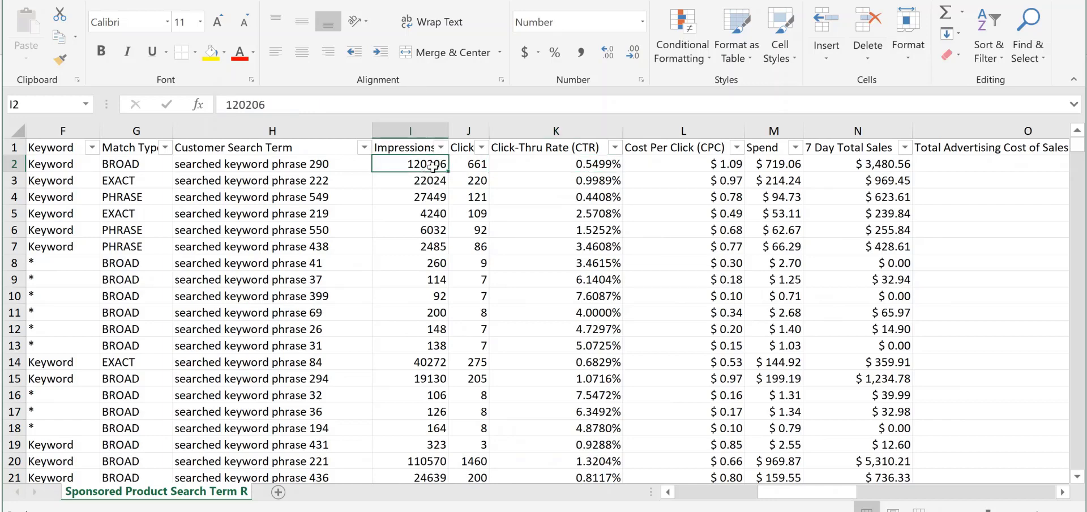
{"action": "left_click", "coordinate": [468, 168]}
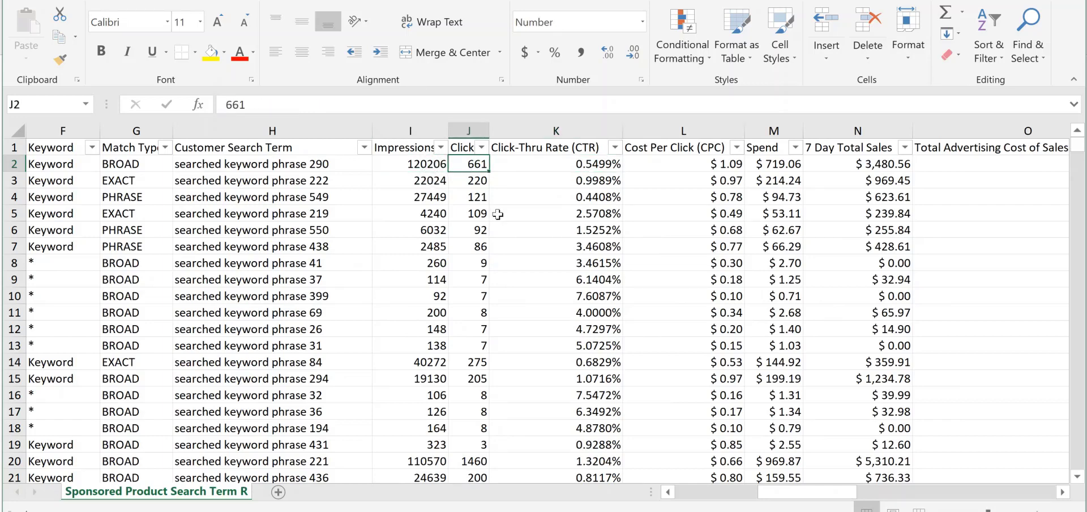
Review row 2's cost per click, spend and 7 day total sales
{"action": "left_click", "coordinate": [717, 171]}
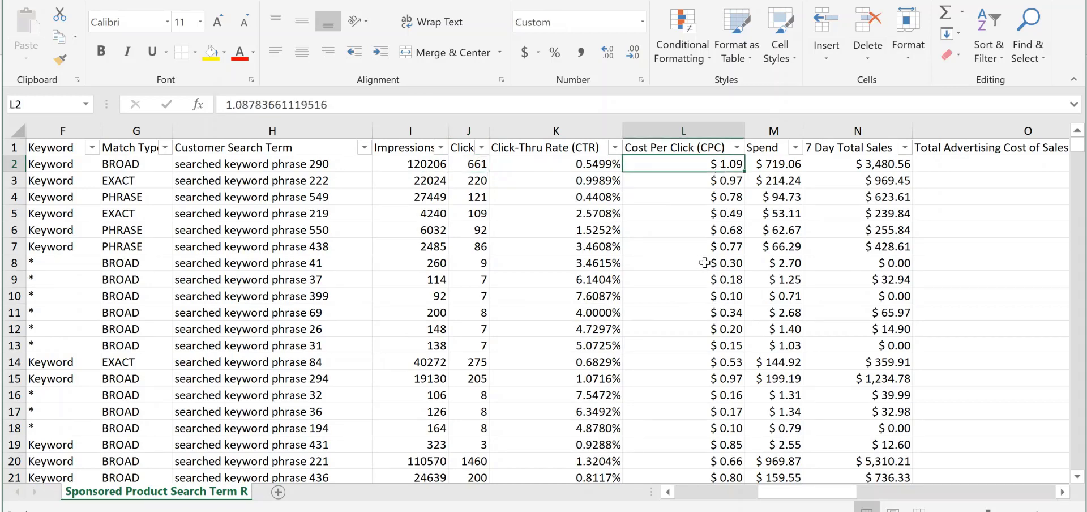
{"action": "left_click", "coordinate": [782, 167]}
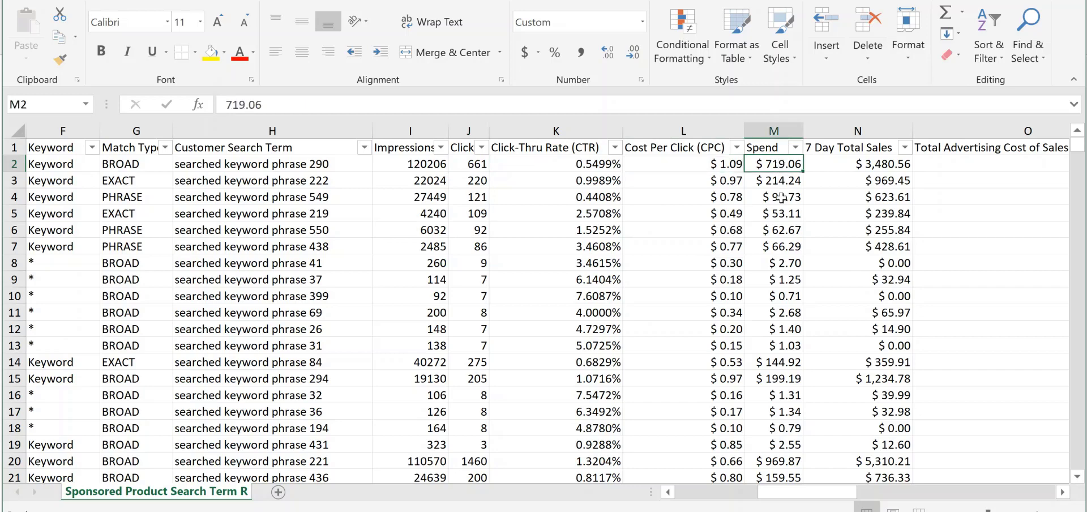
{"action": "left_click", "coordinate": [872, 164]}
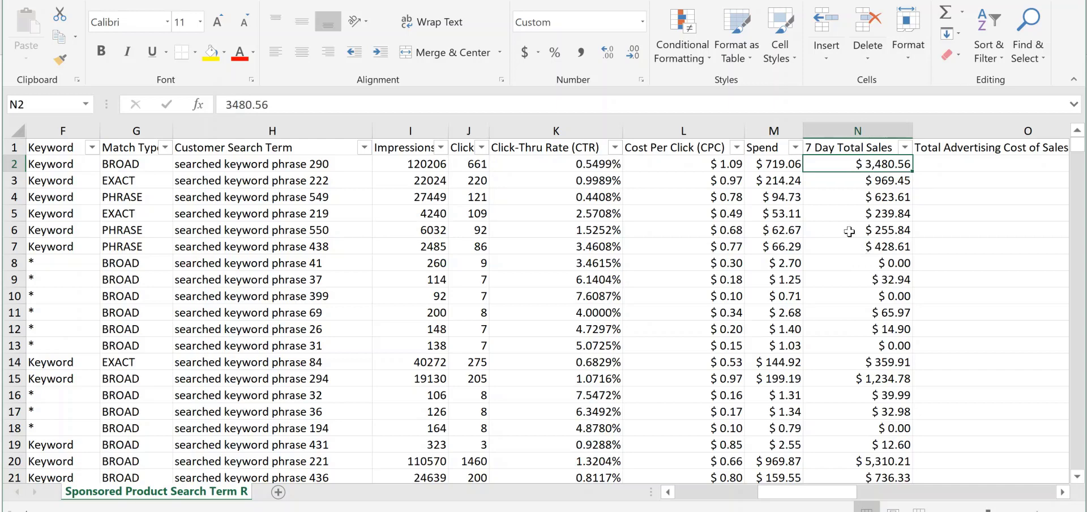
Examine the Total Advertising Cost of Sales (ACoS) column against 7 day total sales, including the blank entry in row 8
{"action": "left_click_drag", "start_coordinate": [827, 492], "coordinate": [878, 492]}
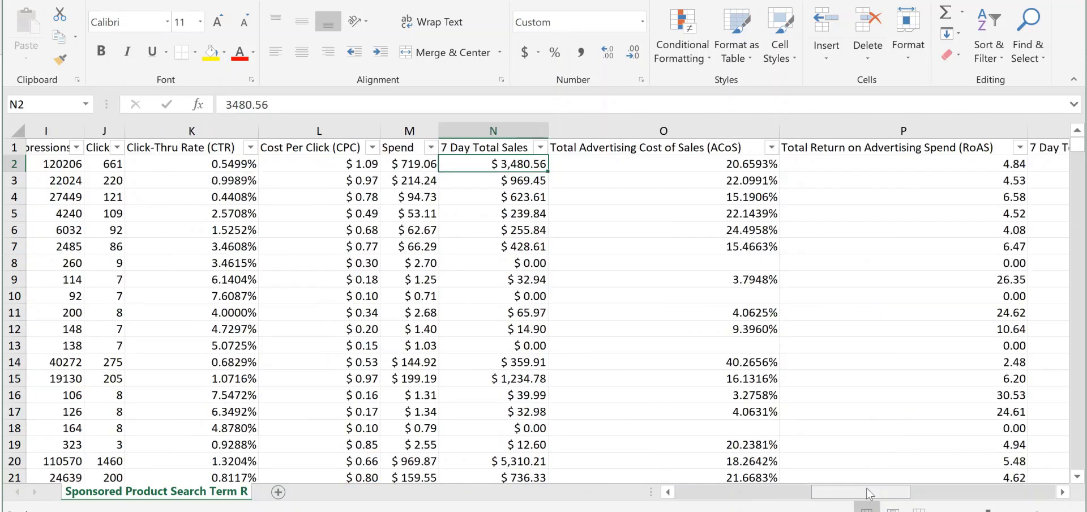
{"action": "left_click", "coordinate": [745, 165]}
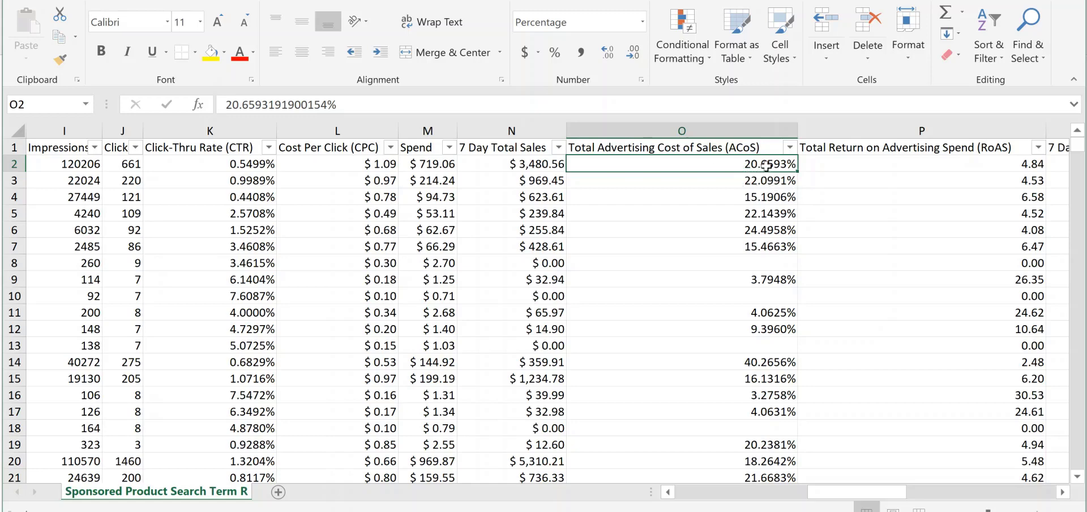
{"action": "left_click", "coordinate": [507, 167]}
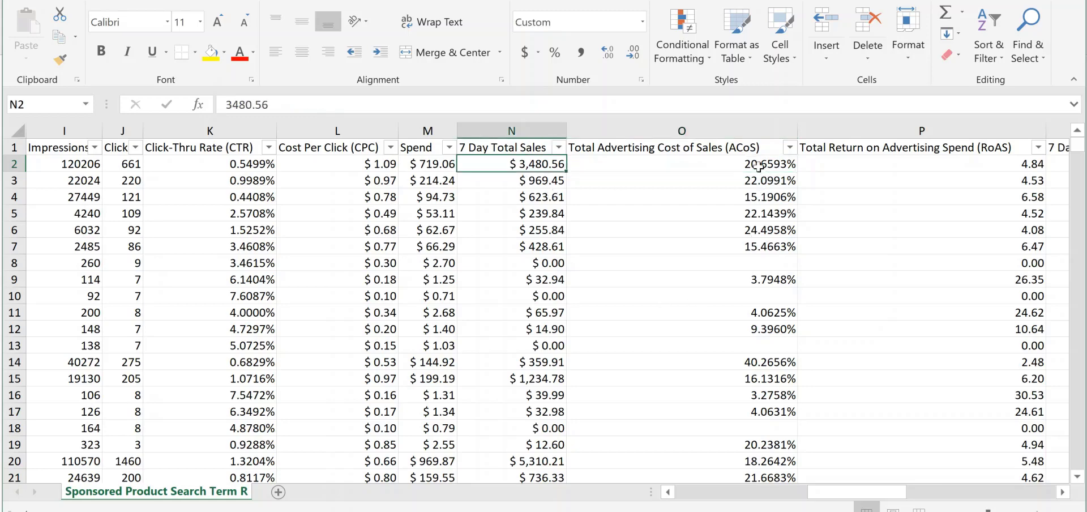
{"action": "left_click_drag", "start_coordinate": [758, 166], "coordinate": [807, 435]}
{"action": "left_click", "coordinate": [726, 266]}
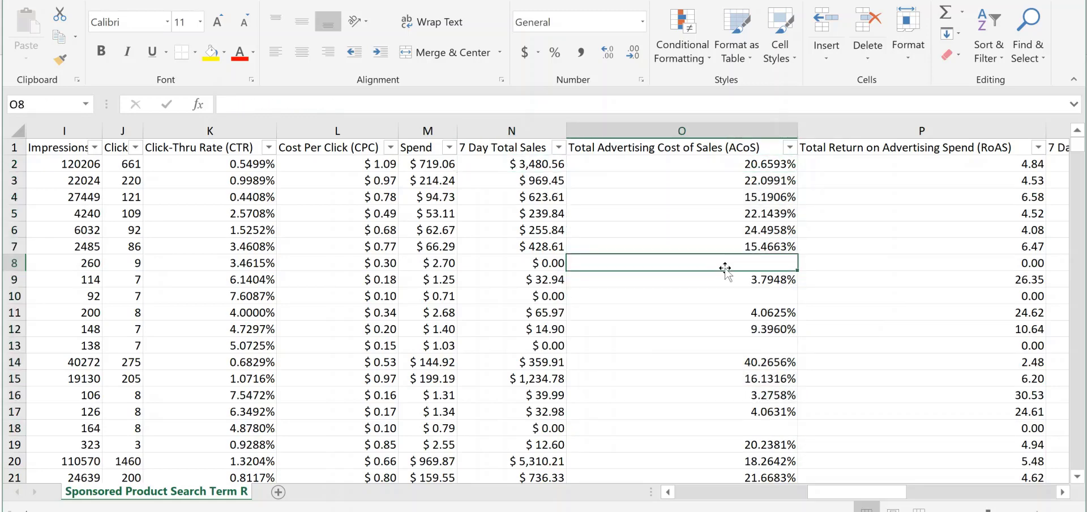
Examine the Total Return on Advertising Spend (RoAS) heading and select the whole column
{"action": "left_click", "coordinate": [870, 149]}
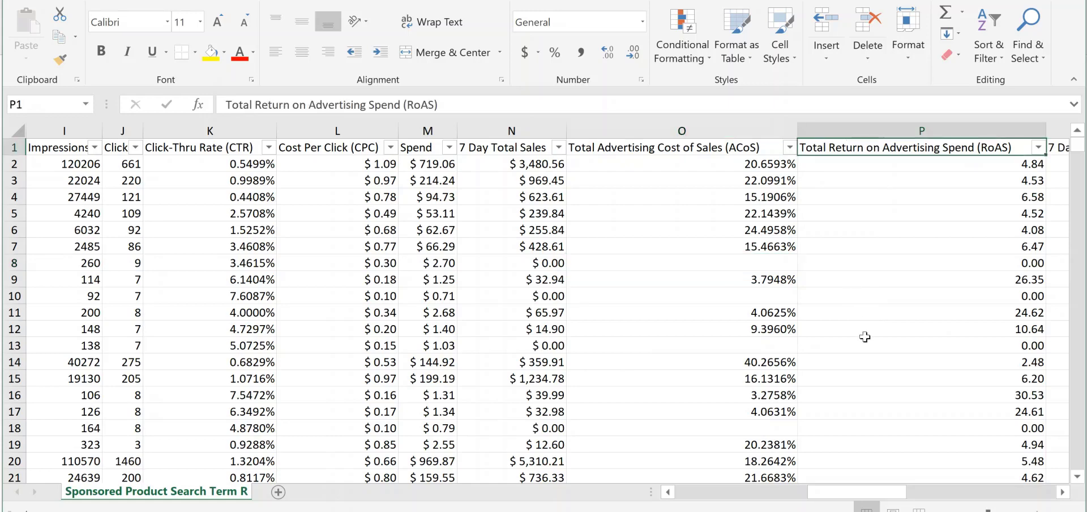
{"action": "left_click_drag", "start_coordinate": [847, 492], "coordinate": [918, 493]}
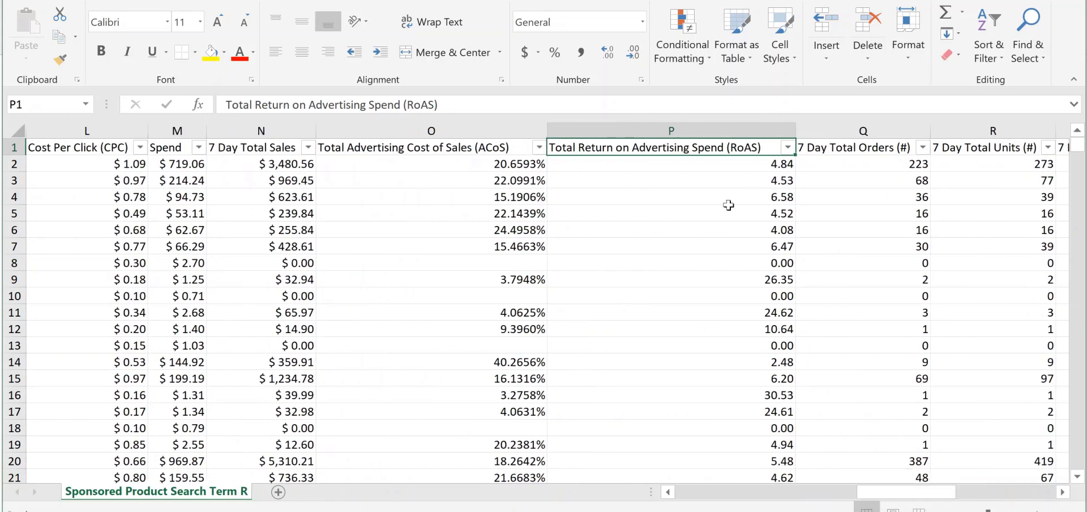
{"action": "left_click", "coordinate": [732, 130]}
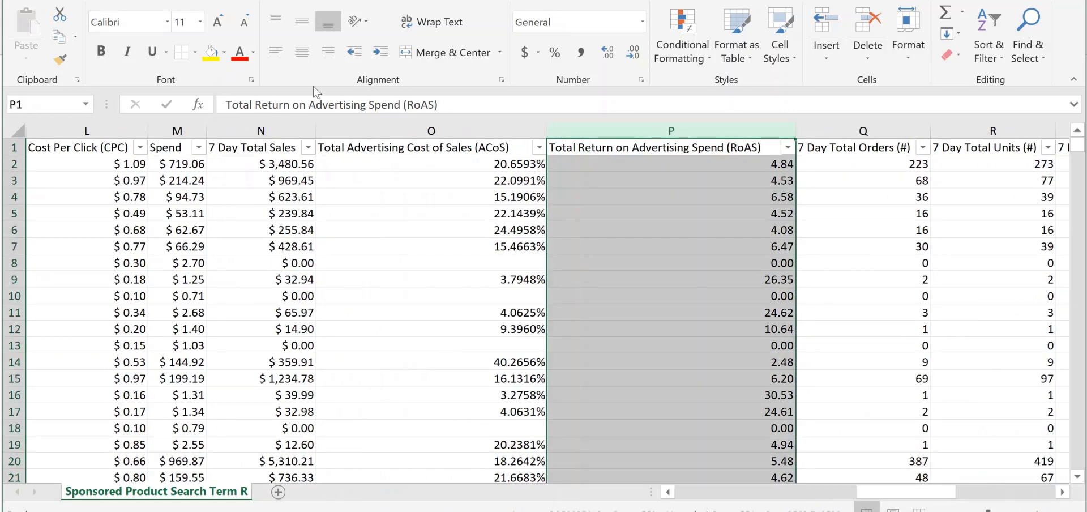
Change the font colour of the Total Return on Advertising Spend (RoAS) column to light grey
{"action": "left_click", "coordinate": [253, 53]}
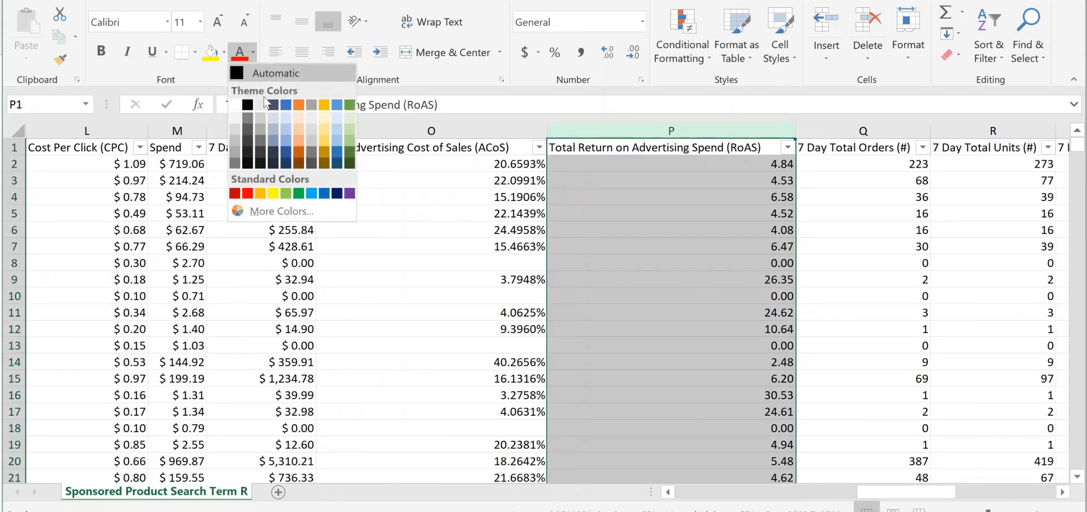
{"action": "left_click", "coordinate": [236, 137]}
{"action": "left_click", "coordinate": [881, 214]}
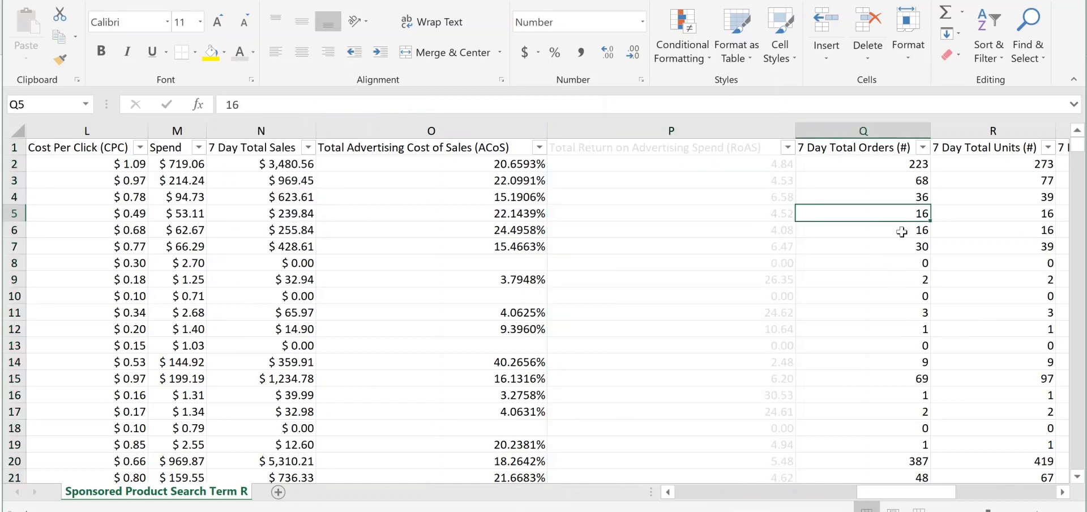
Compare the 7 Day Total Orders and 7 Day Total Units columns, checking both values in row 2
{"action": "left_click_drag", "start_coordinate": [910, 494], "coordinate": [950, 492]}
{"action": "left_click", "coordinate": [684, 154]}
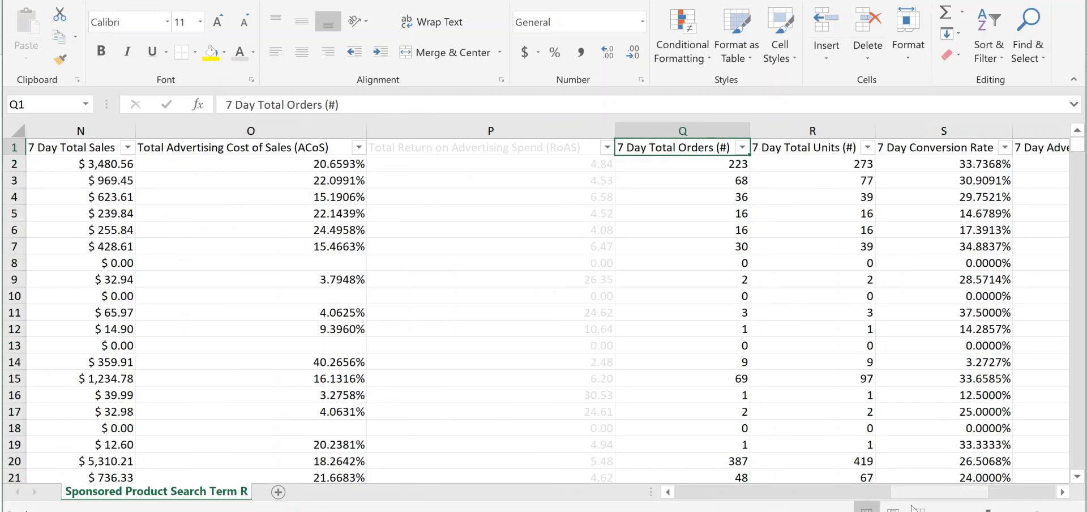
{"action": "left_click_drag", "start_coordinate": [933, 494], "coordinate": [973, 495]}
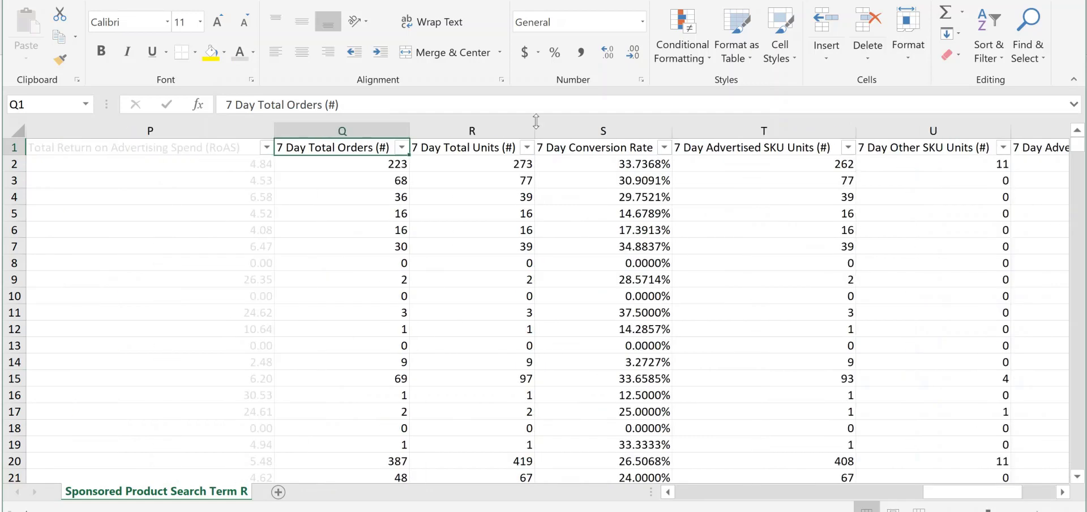
{"action": "left_click", "coordinate": [488, 149]}
{"action": "left_click", "coordinate": [381, 160]}
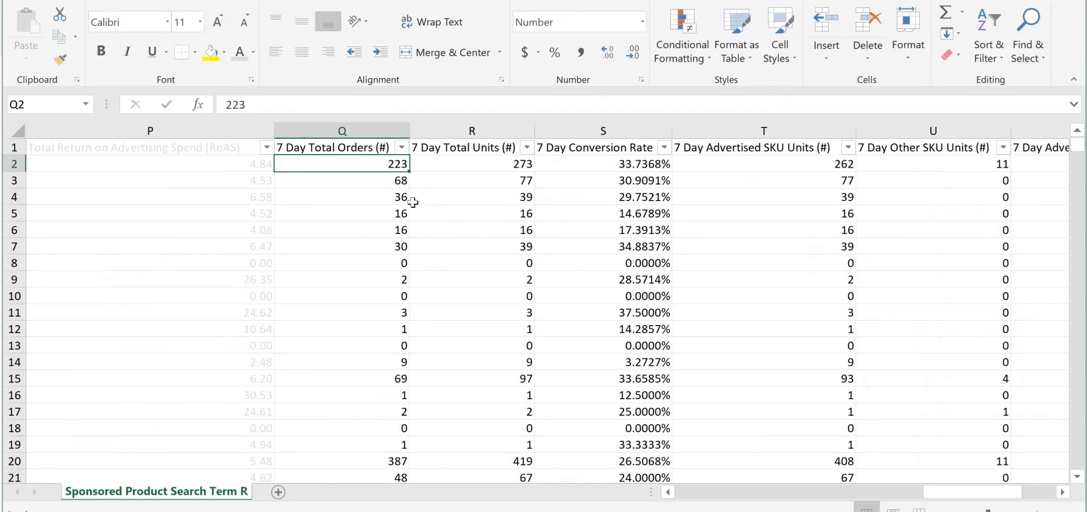
{"action": "left_click", "coordinate": [521, 168]}
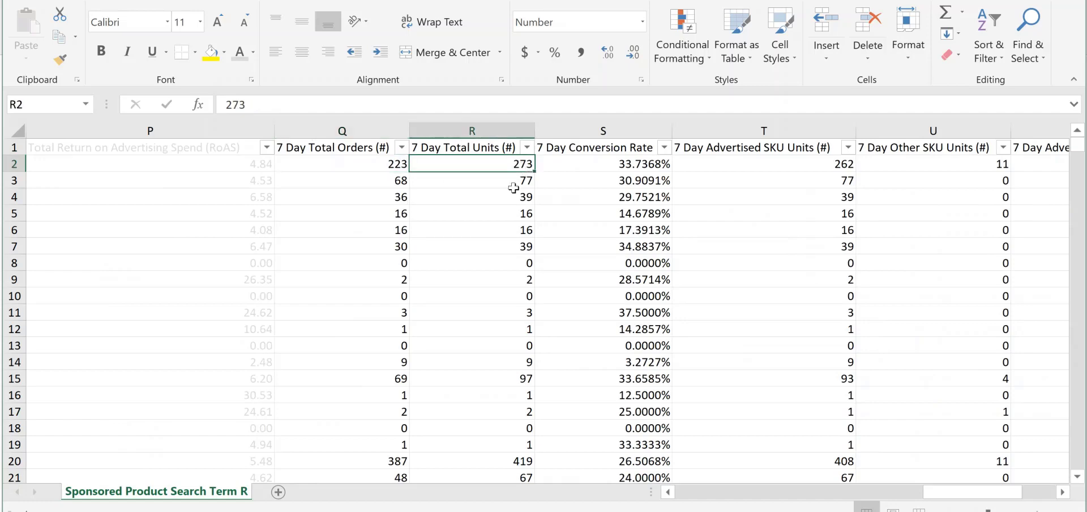
{"action": "left_click", "coordinate": [390, 165]}
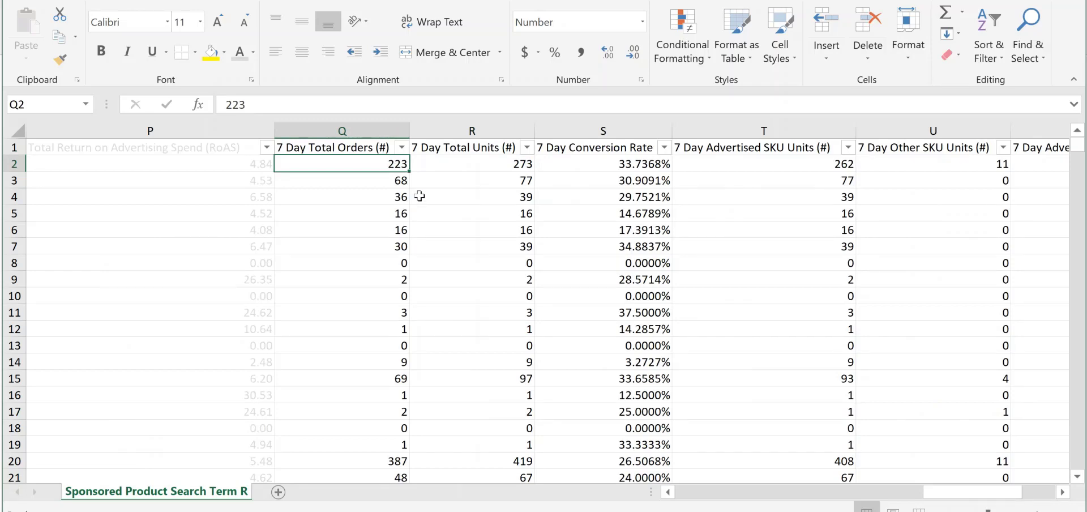
{"action": "left_click", "coordinate": [497, 164]}
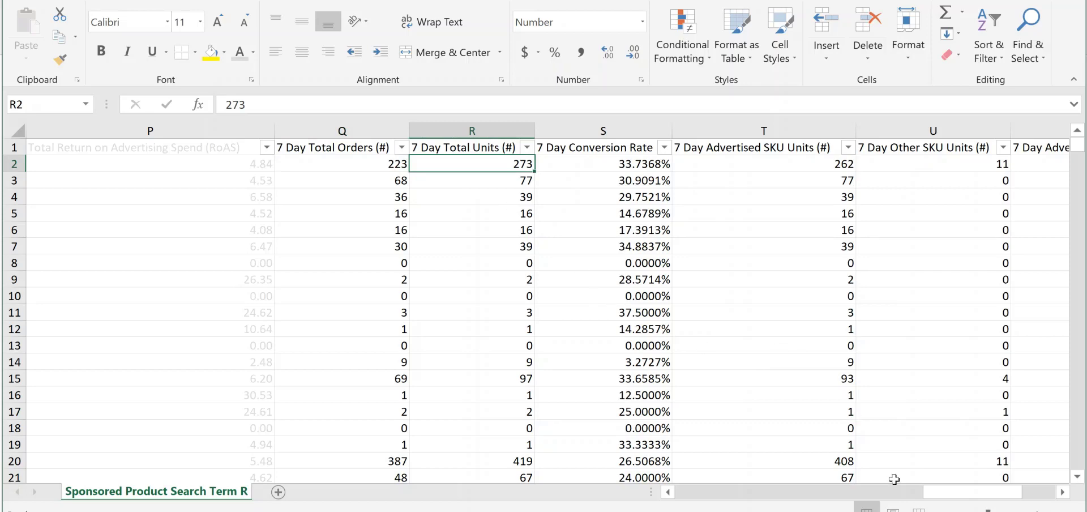
Grey out the text of the 7 Day Total Orders column and the columns from 7 Day Conversion Rate onward
{"action": "left_click_drag", "start_coordinate": [955, 497], "coordinate": [971, 502]}
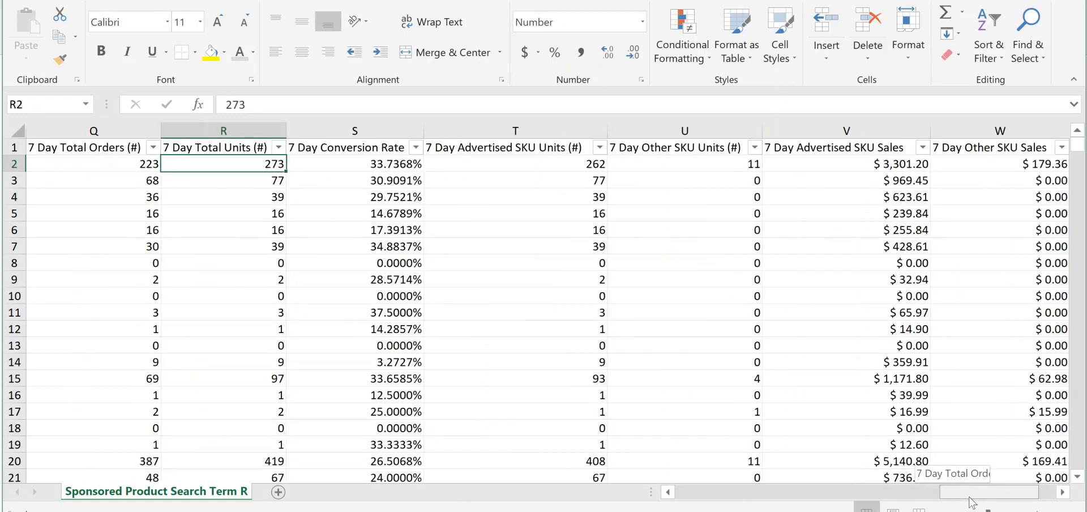
{"action": "mouse_move", "coordinate": [971, 502]}
{"action": "left_mouse_down"}
{"action": "mouse_move", "coordinate": [985, 502]}
{"action": "mouse_move", "coordinate": [955, 503]}
{"action": "left_mouse_up"}
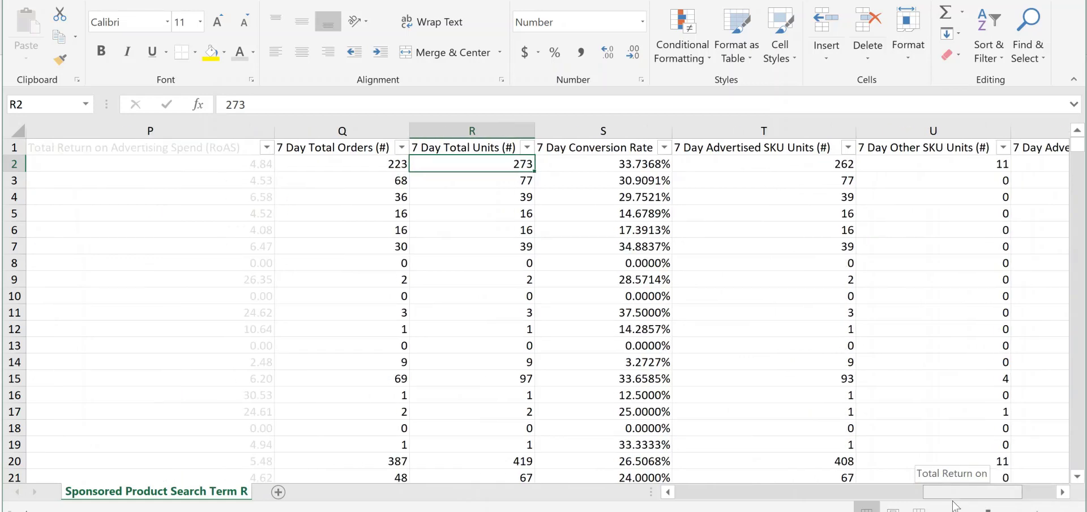
{"action": "left_click", "coordinate": [346, 125]}
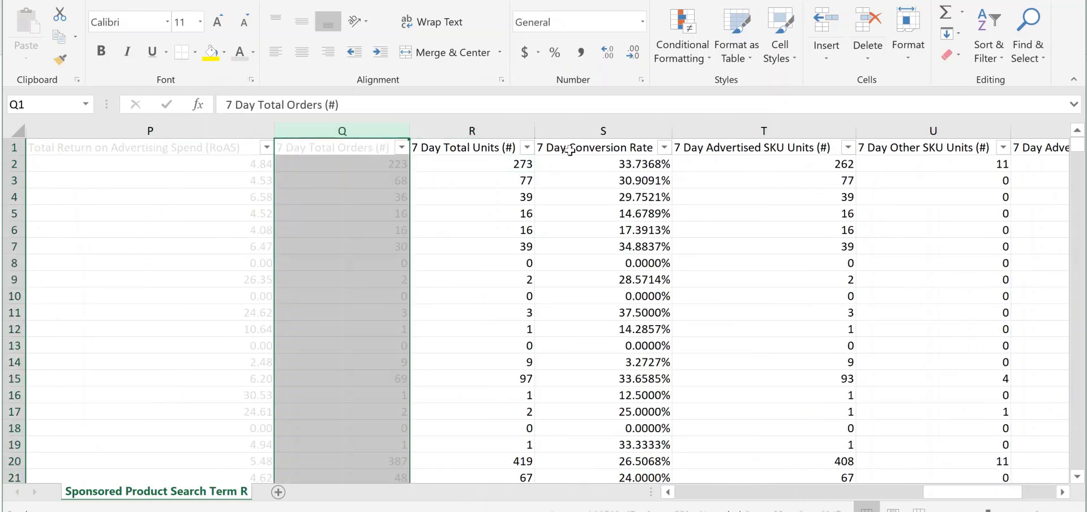
{"action": "left_click_drag", "start_coordinate": [583, 130], "coordinate": [805, 139]}
{"action": "left_click", "coordinate": [242, 51]}
Review the key columns: 7 Day Total Units, ACoS, Spend, Click-Thru Rate and Customer Search Term
{"action": "left_click_drag", "start_coordinate": [974, 491], "coordinate": [909, 491]}
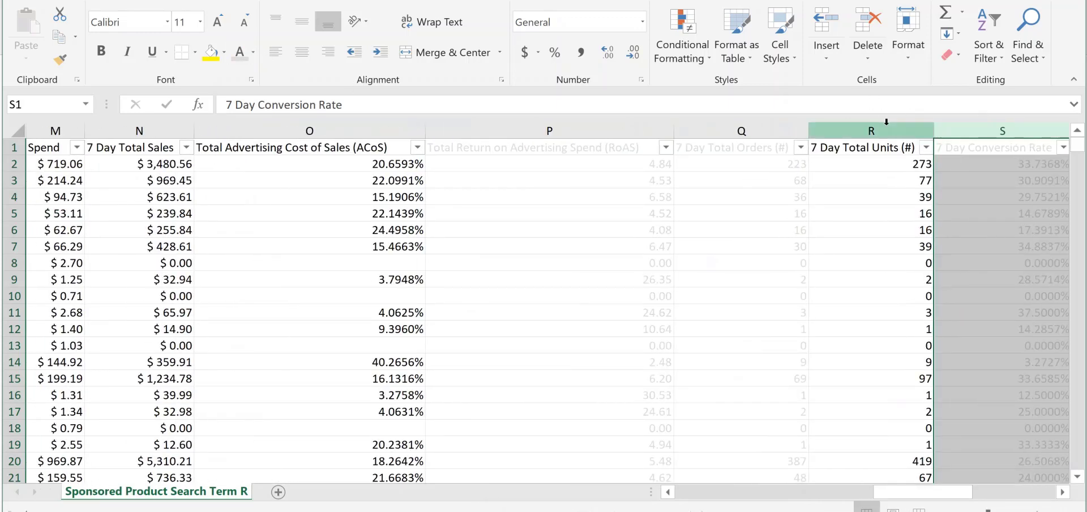
{"action": "left_click", "coordinate": [853, 131]}
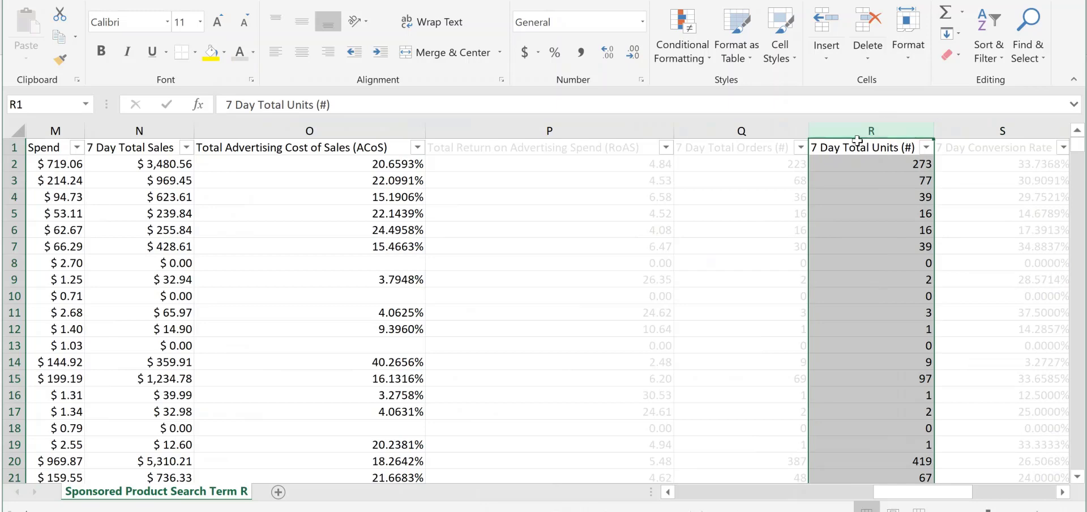
{"action": "left_click", "coordinate": [315, 131]}
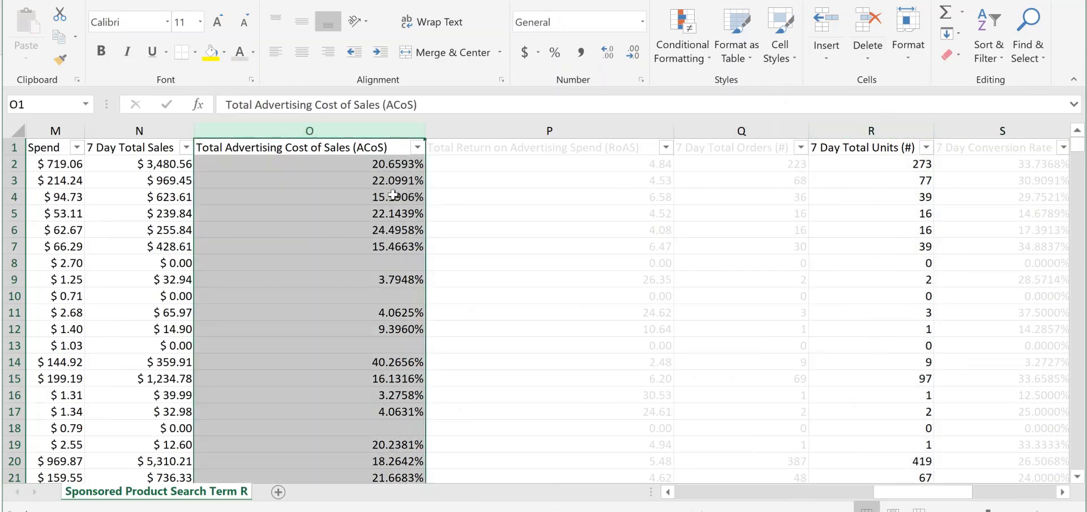
{"action": "left_click_drag", "start_coordinate": [899, 491], "coordinate": [848, 491]}
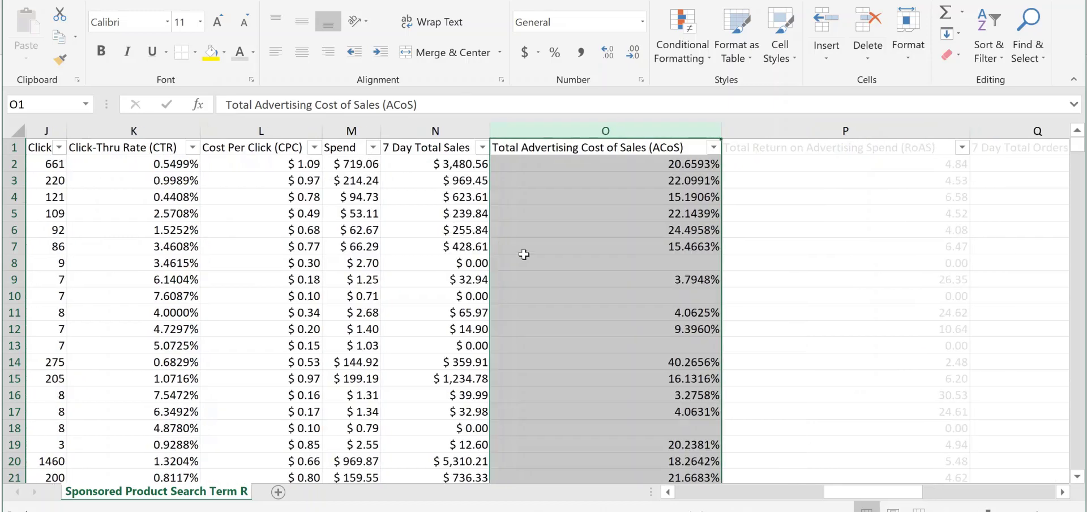
{"action": "left_click", "coordinate": [351, 131]}
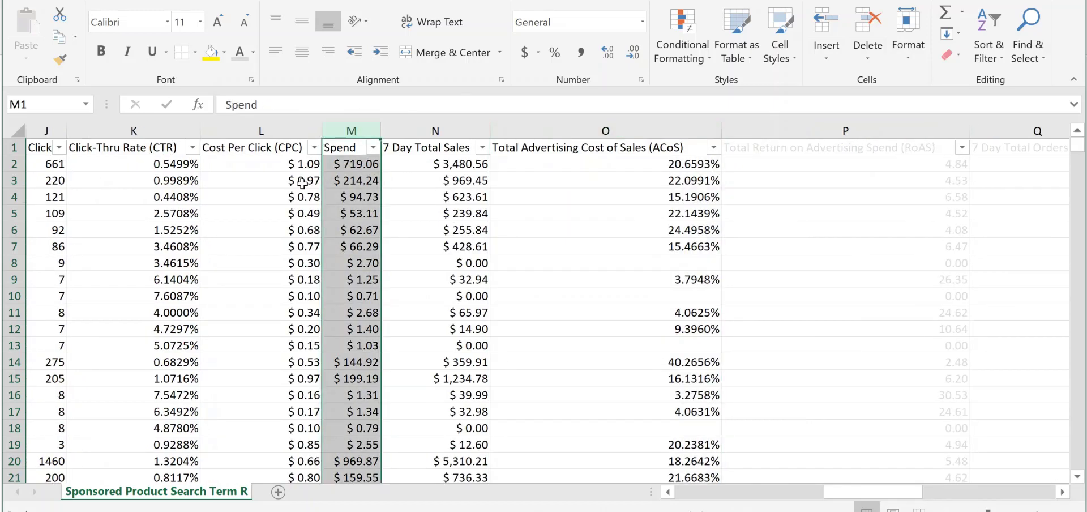
{"action": "left_click", "coordinate": [770, 497]}
{"action": "left_click_drag", "start_coordinate": [759, 500], "coordinate": [789, 499]}
{"action": "left_click", "coordinate": [962, 131]}
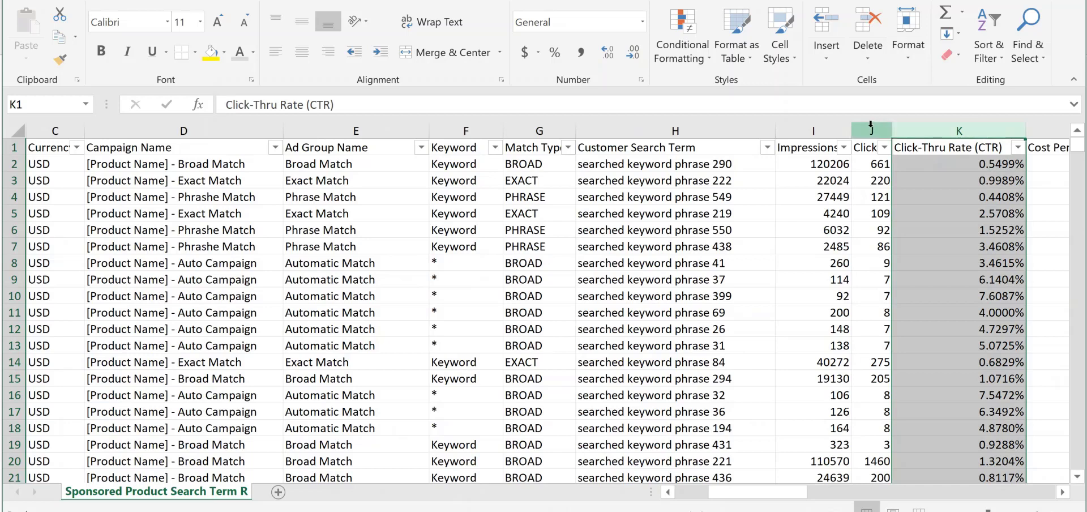
{"action": "left_click", "coordinate": [659, 124]}
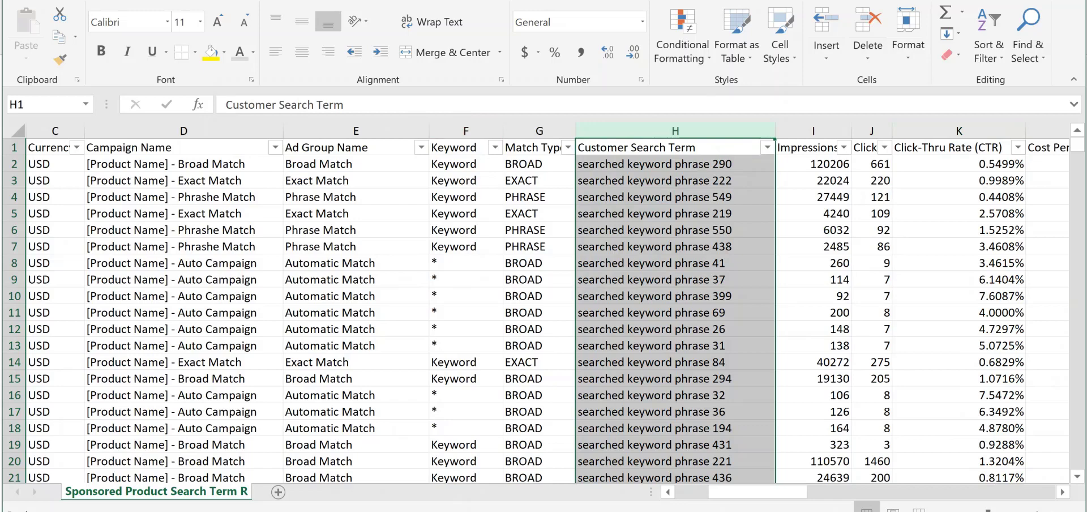
Wrap the text of the header cells from Campaign Name through 7 Day Total Units
{"action": "key", "text": "ctrl+Home"}
{"action": "left_click", "coordinate": [338, 248]}
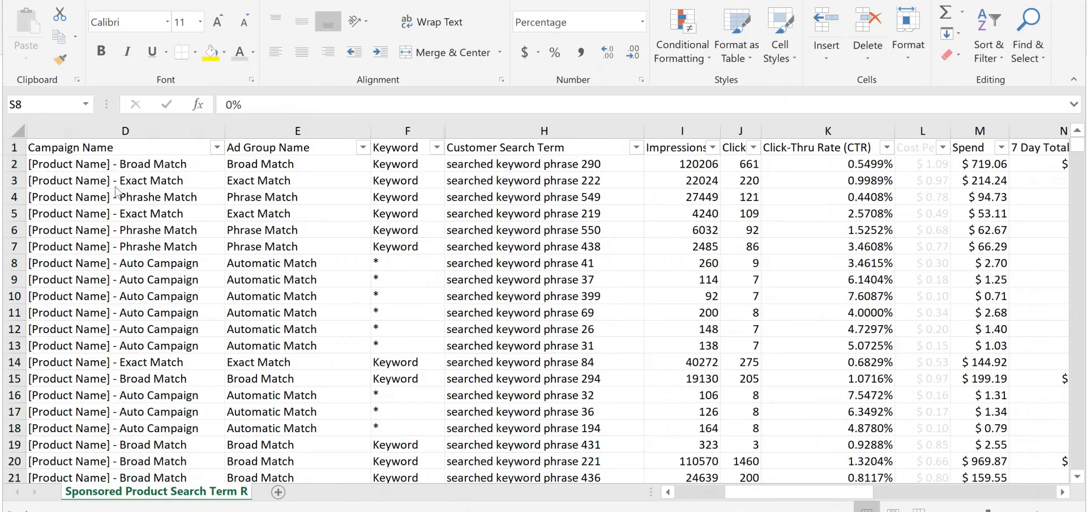
{"action": "left_click", "coordinate": [17, 149]}
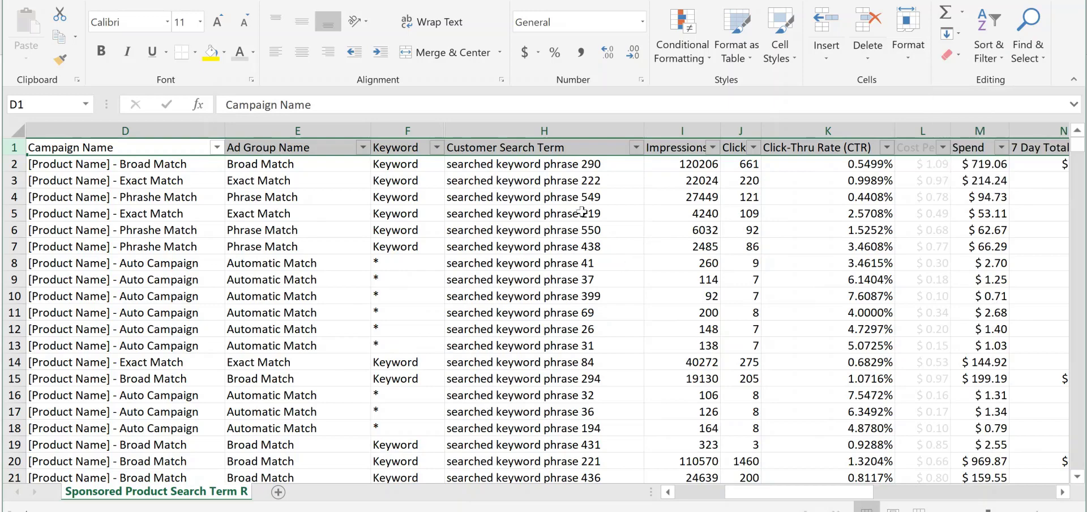
{"action": "left_click", "coordinate": [934, 229]}
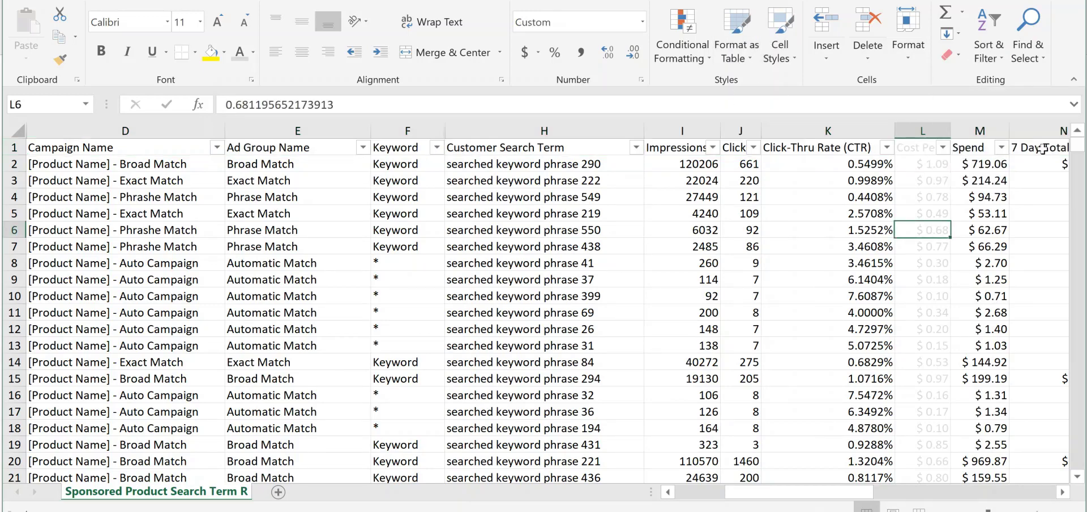
{"action": "left_click_drag", "start_coordinate": [778, 492], "coordinate": [808, 493]}
{"action": "left_click_drag", "start_coordinate": [920, 150], "coordinate": [57, 148]}
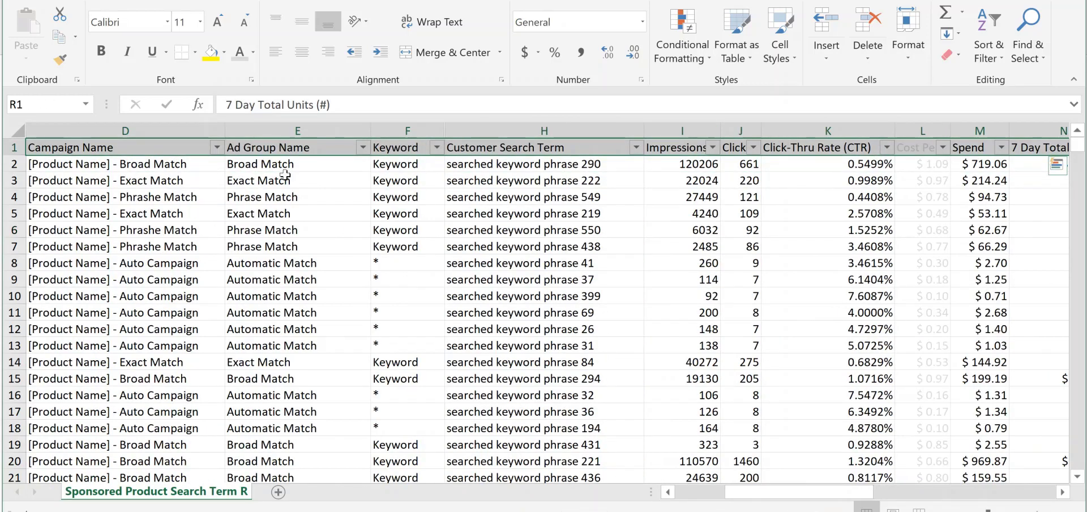
{"action": "left_click", "coordinate": [444, 24]}
{"action": "left_click", "coordinate": [535, 280]}
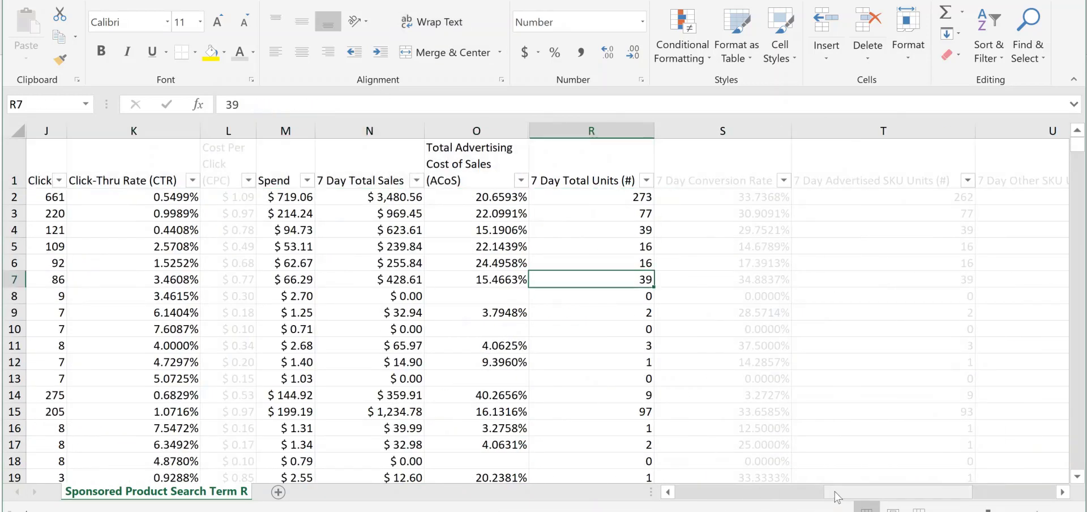
Format the whole header row with the automatic font colour and a light grey fill
{"action": "left_click_drag", "start_coordinate": [834, 490], "coordinate": [725, 497]}
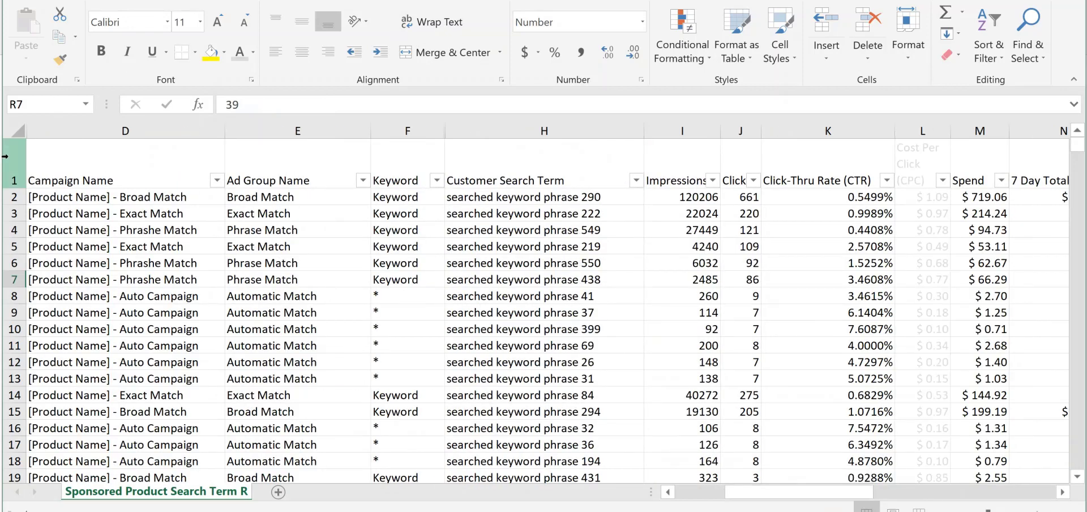
{"action": "left_click", "coordinate": [15, 165]}
{"action": "left_click", "coordinate": [253, 52]}
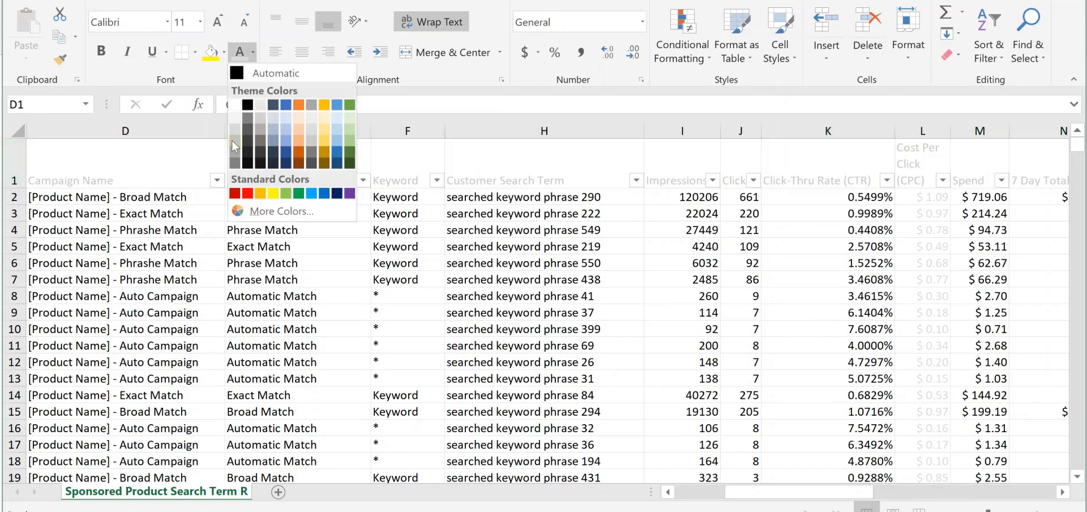
{"action": "left_click", "coordinate": [266, 72]}
{"action": "left_click", "coordinate": [225, 54]}
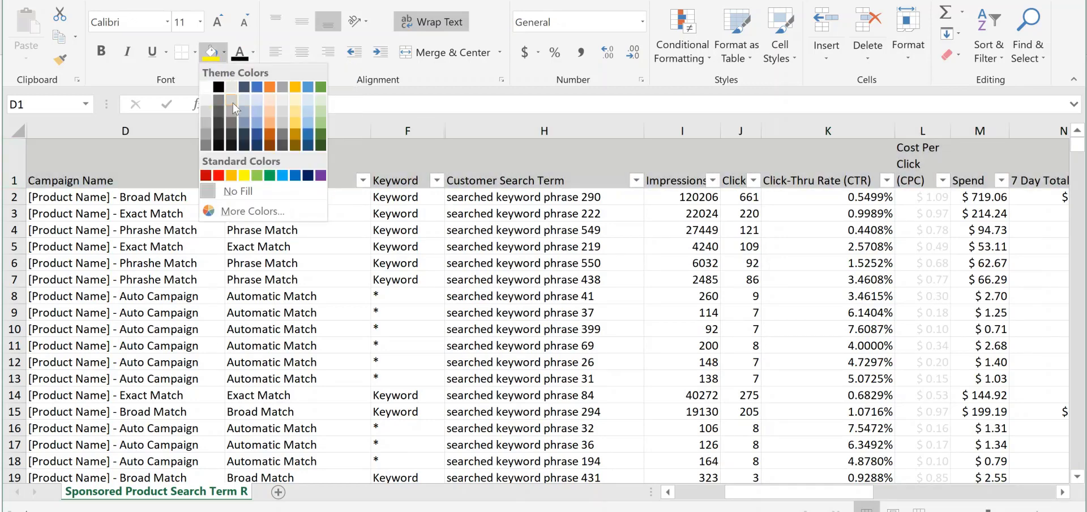
{"action": "left_click", "coordinate": [233, 104]}
{"action": "left_click", "coordinate": [566, 263]}
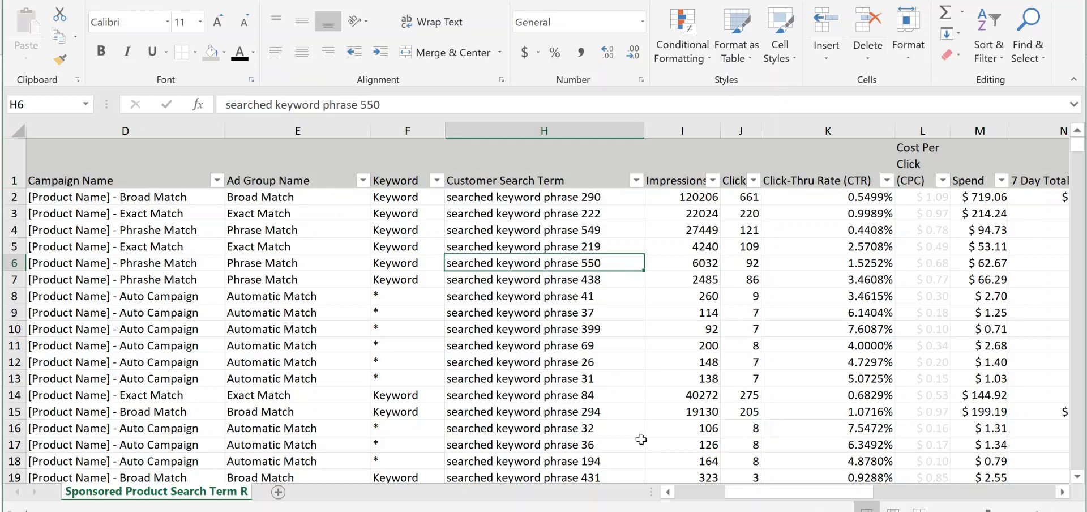
Fill the Customer Search Term column with the lightest gold theme colour
{"action": "left_click", "coordinate": [541, 131]}
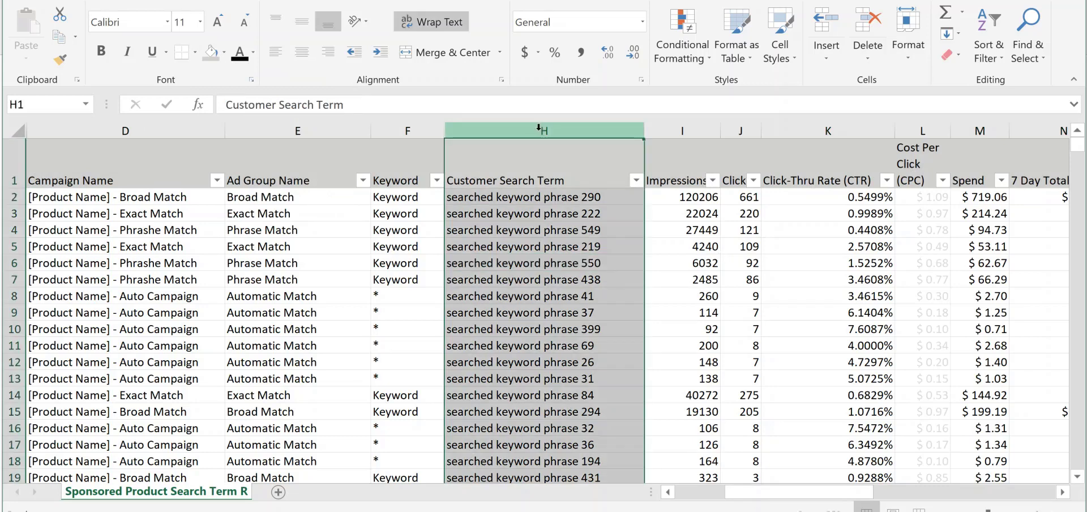
{"action": "left_click", "coordinate": [224, 52]}
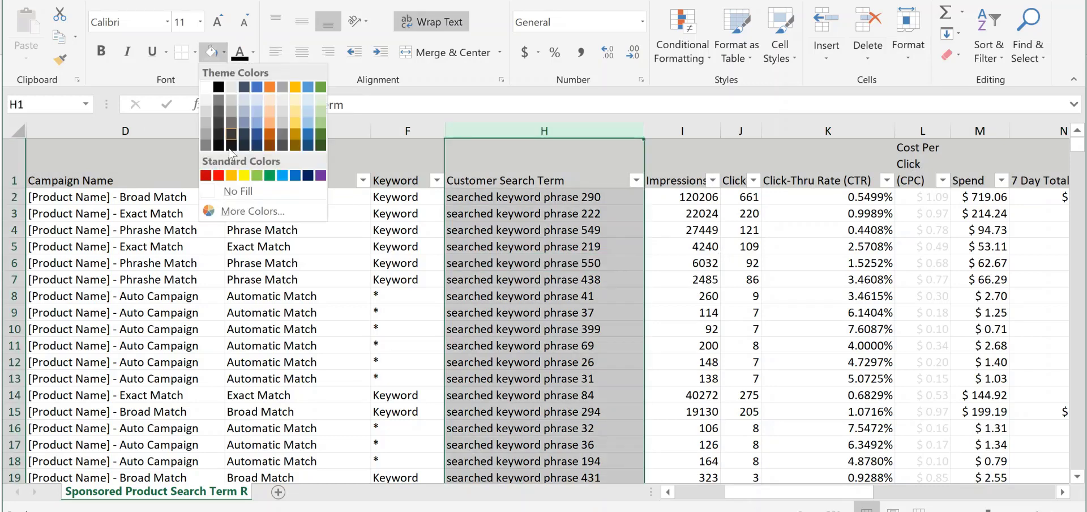
{"action": "left_click", "coordinate": [295, 98]}
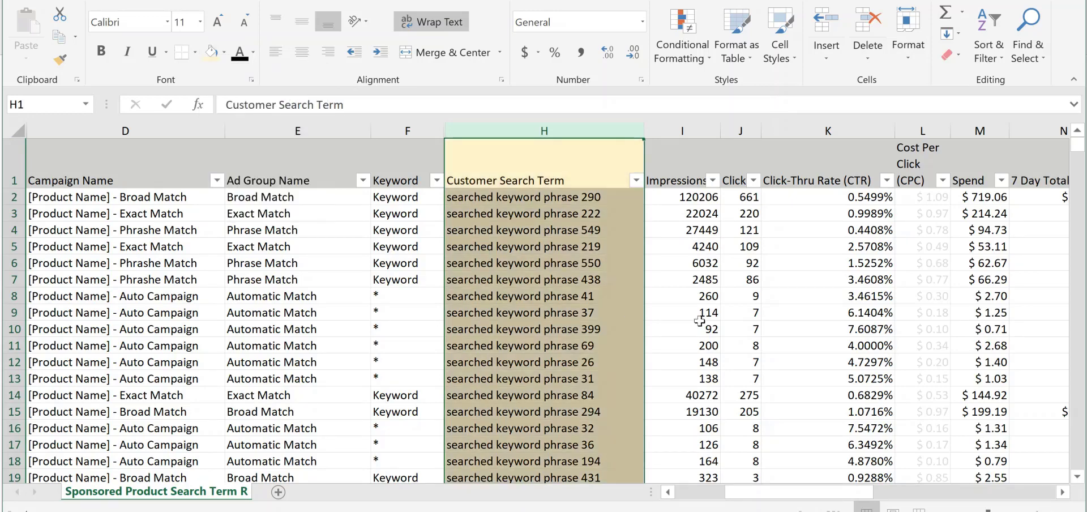
{"action": "left_click", "coordinate": [700, 329]}
Apply the same light gold fill to the Total Advertising Cost of Sales (ACoS) and Click-Thru Rate (CTR) columns
{"action": "left_click_drag", "start_coordinate": [769, 488], "coordinate": [803, 489]}
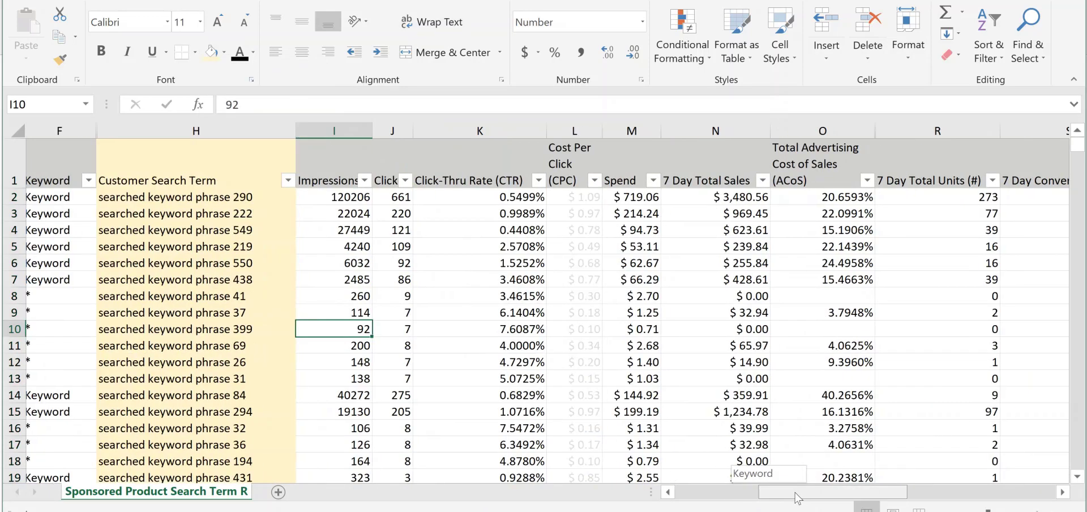
{"action": "left_click", "coordinate": [839, 127]}
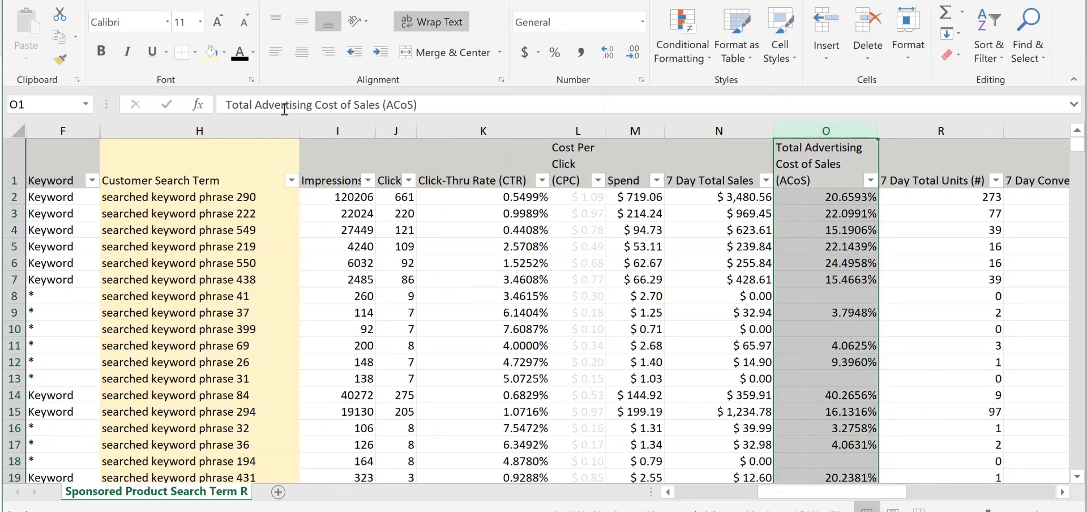
{"action": "left_click", "coordinate": [211, 53]}
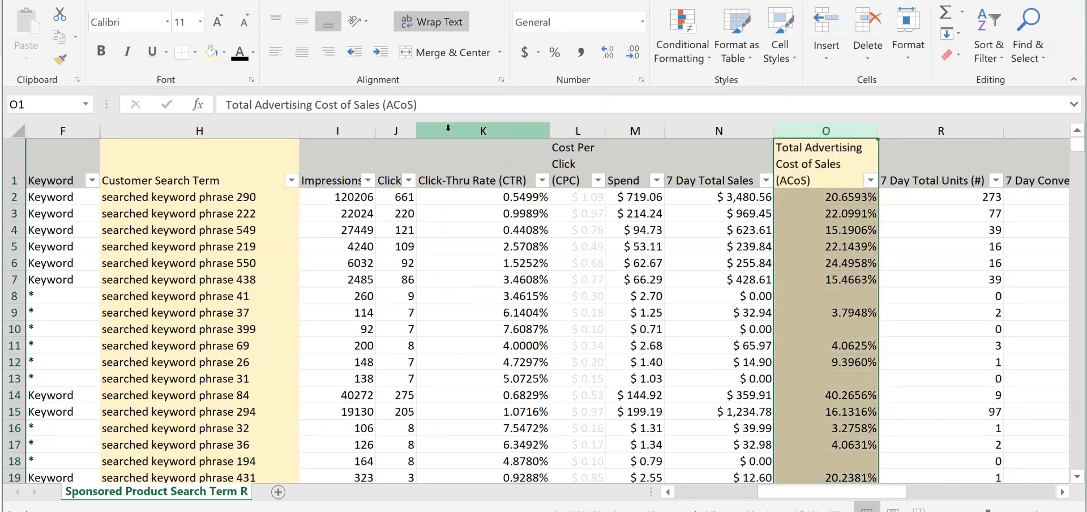
{"action": "left_click", "coordinate": [470, 122]}
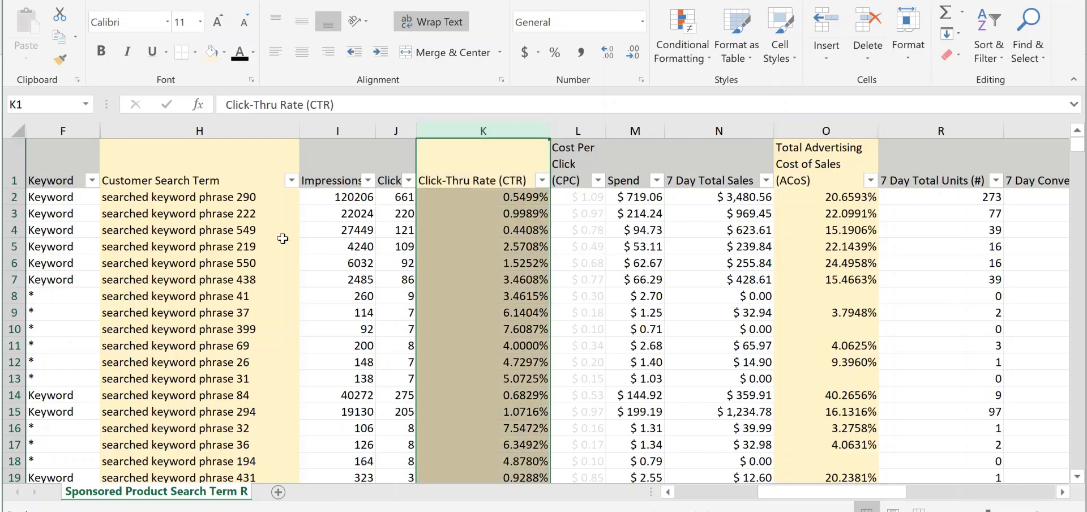
Fill the 7 Day Total Units (#) column with the standard yellow colour
{"action": "left_click_drag", "start_coordinate": [826, 498], "coordinate": [857, 496]}
{"action": "left_click", "coordinate": [867, 119]}
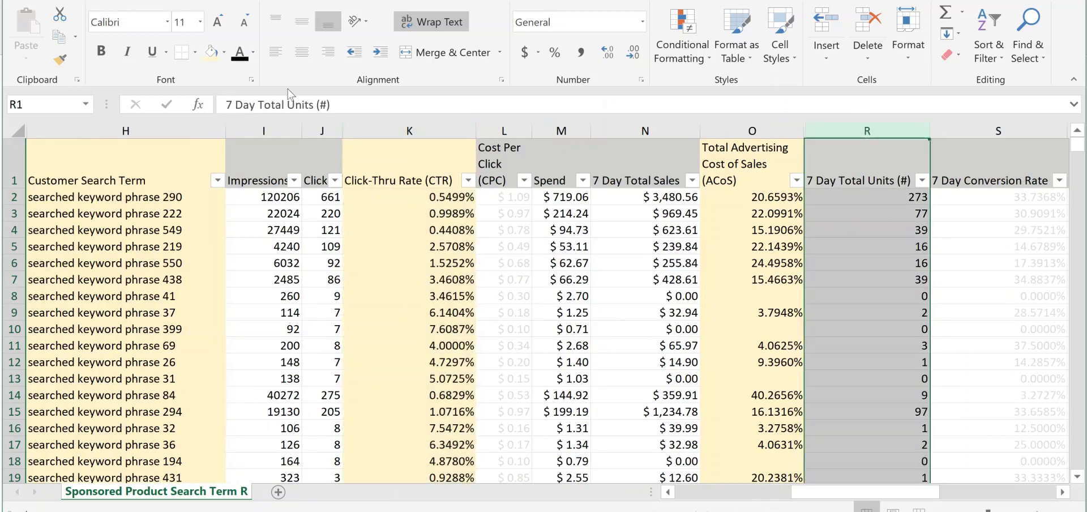
{"action": "left_click", "coordinate": [223, 52]}
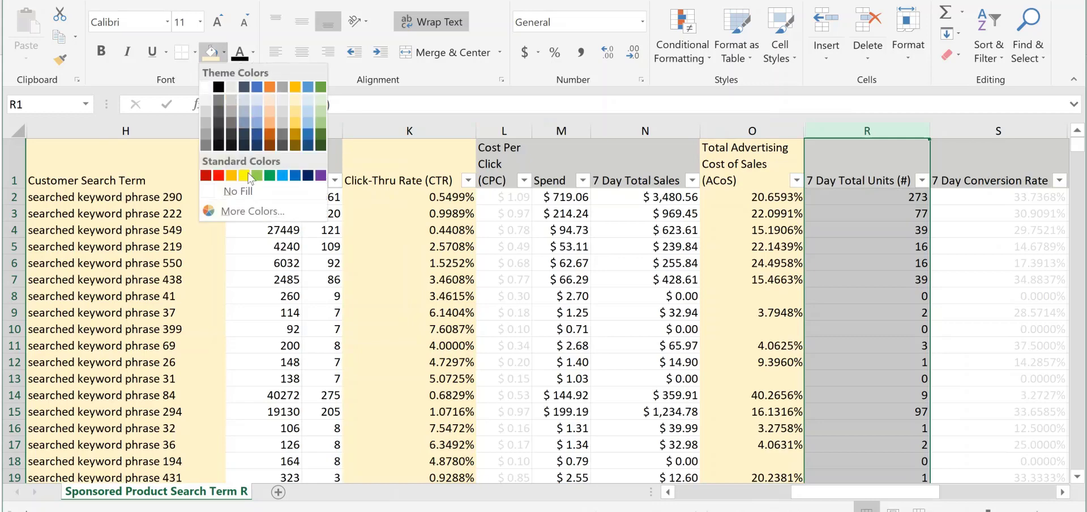
{"action": "left_click", "coordinate": [249, 156]}
{"action": "left_click", "coordinate": [655, 348]}
Narrow the Campaign Name column slightly
{"action": "left_click_drag", "start_coordinate": [839, 492], "coordinate": [748, 502]}
{"action": "left_click", "coordinate": [363, 270]}
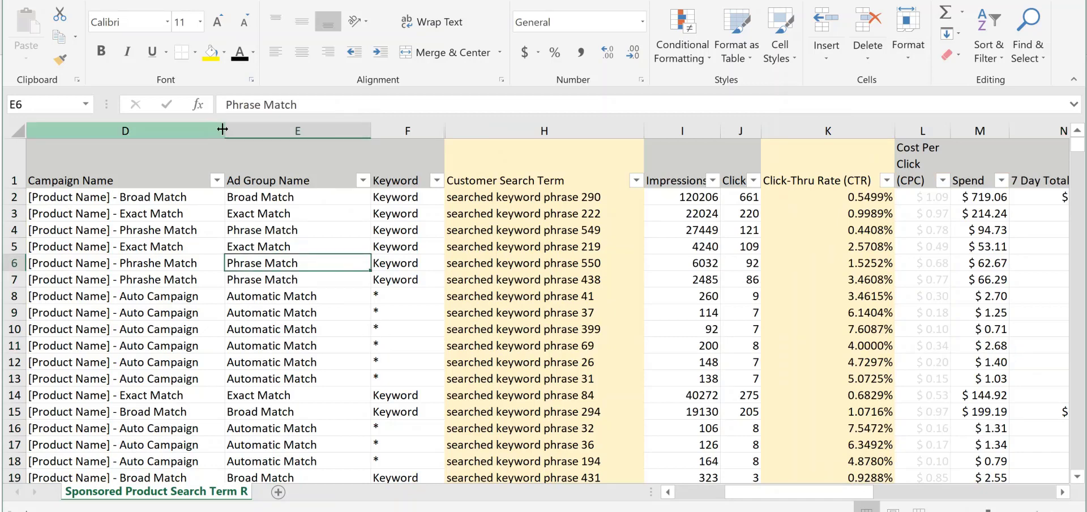
{"action": "left_click_drag", "start_coordinate": [225, 131], "coordinate": [212, 131]}
{"action": "left_click", "coordinate": [595, 278]}
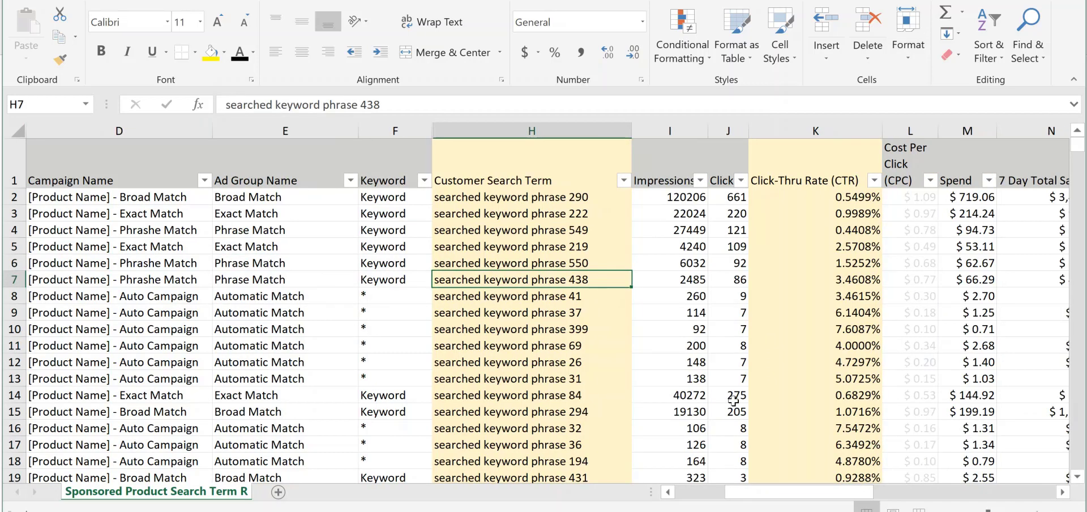
Examine the match types in the Ad Group Name column alongside the customer search terms, clicks and cost per click
{"action": "left_click_drag", "start_coordinate": [820, 488], "coordinate": [745, 493]}
{"action": "left_click", "coordinate": [262, 225]}
{"action": "left_click", "coordinate": [269, 215]}
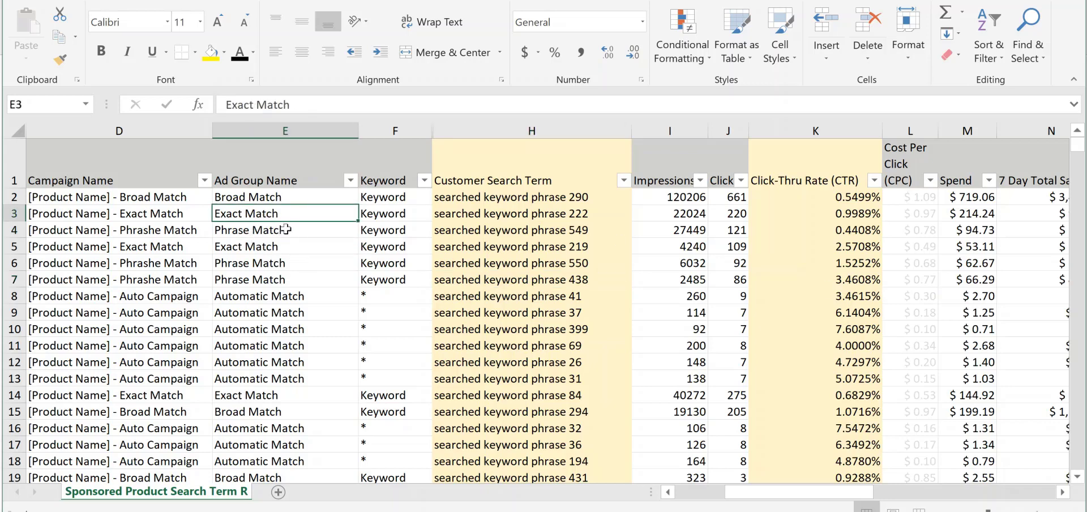
{"action": "left_click", "coordinate": [263, 230]}
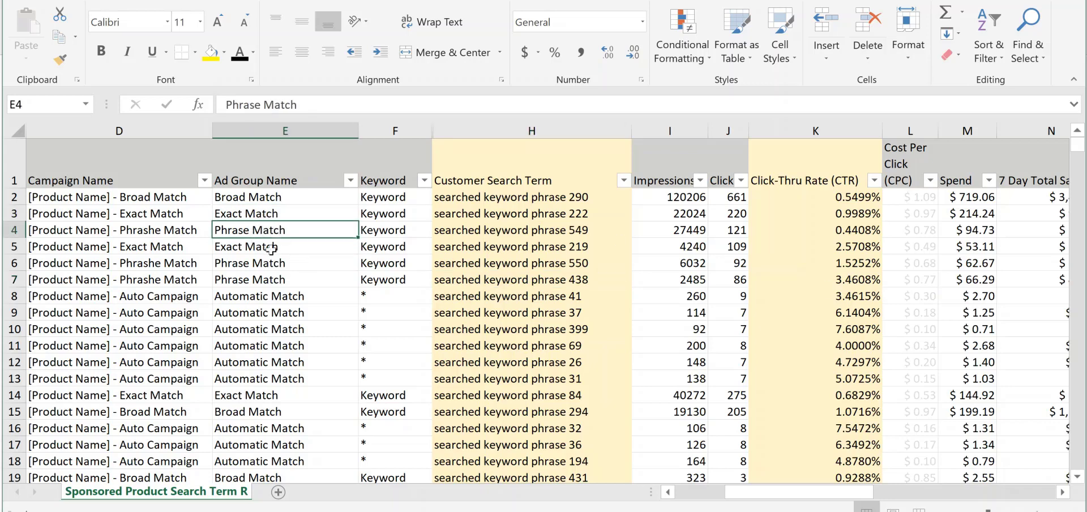
{"action": "left_click", "coordinate": [277, 293]}
{"action": "left_click", "coordinate": [266, 202]}
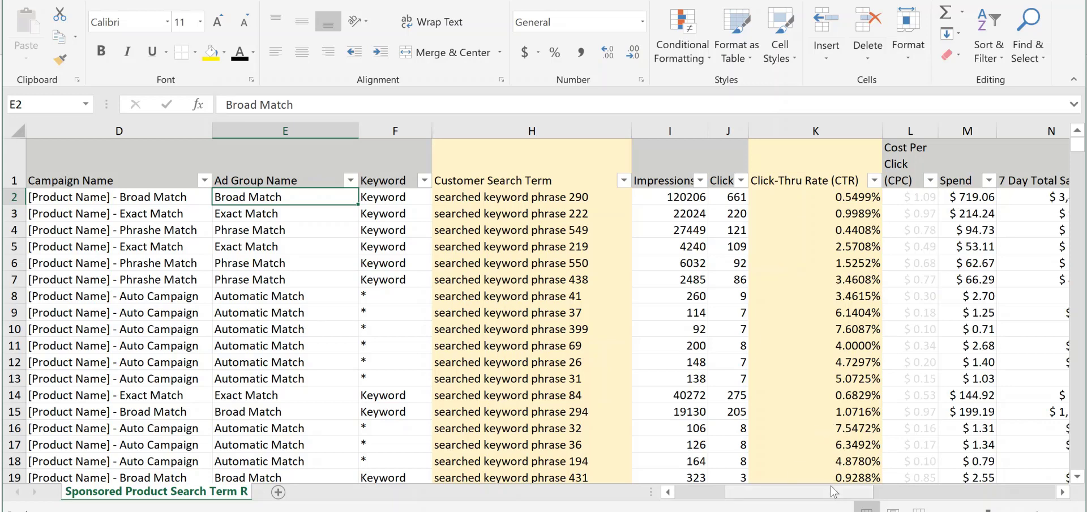
{"action": "left_click", "coordinate": [743, 397]}
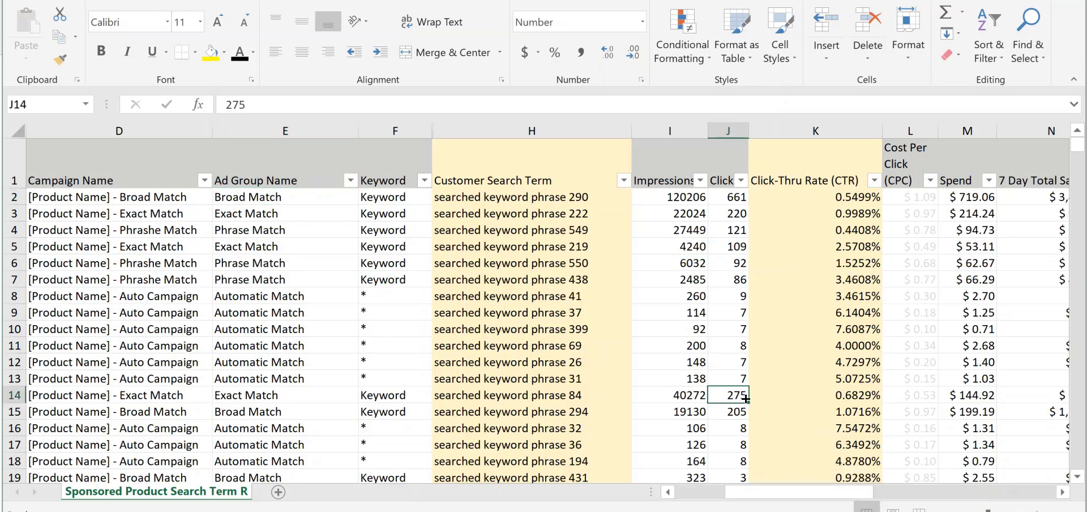
{"action": "left_click", "coordinate": [924, 232]}
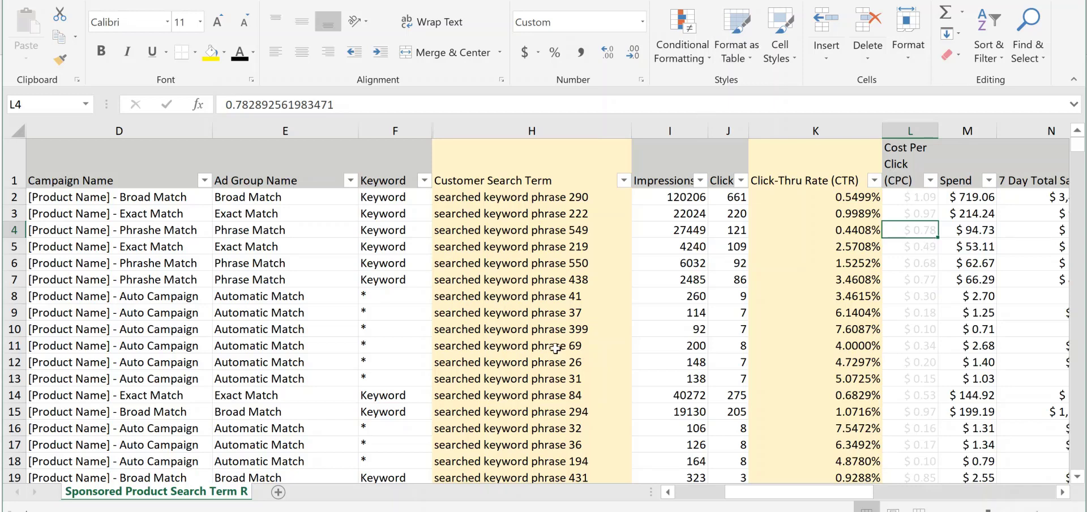
{"action": "left_click_drag", "start_coordinate": [554, 347], "coordinate": [532, 317]}
{"action": "left_click", "coordinate": [549, 284]}
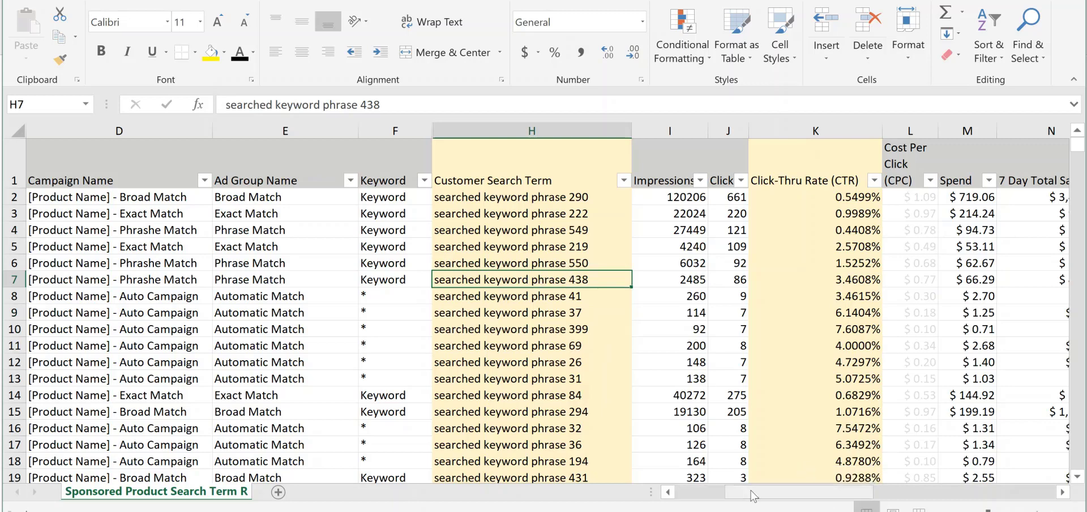
{"action": "left_click", "coordinate": [745, 443]}
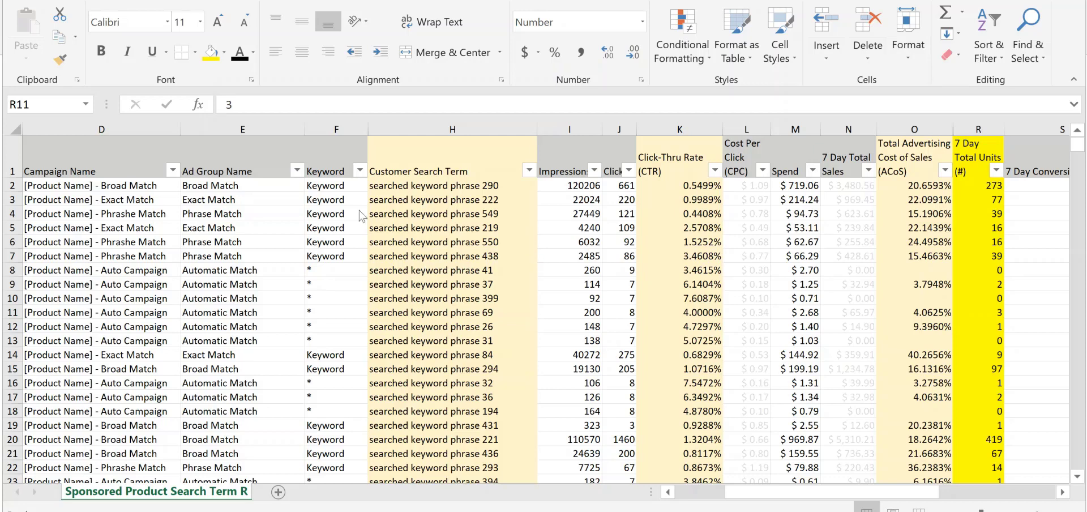
Sort the report by 7 Day Total Units from largest to smallest
{"action": "left_click", "coordinate": [356, 266]}
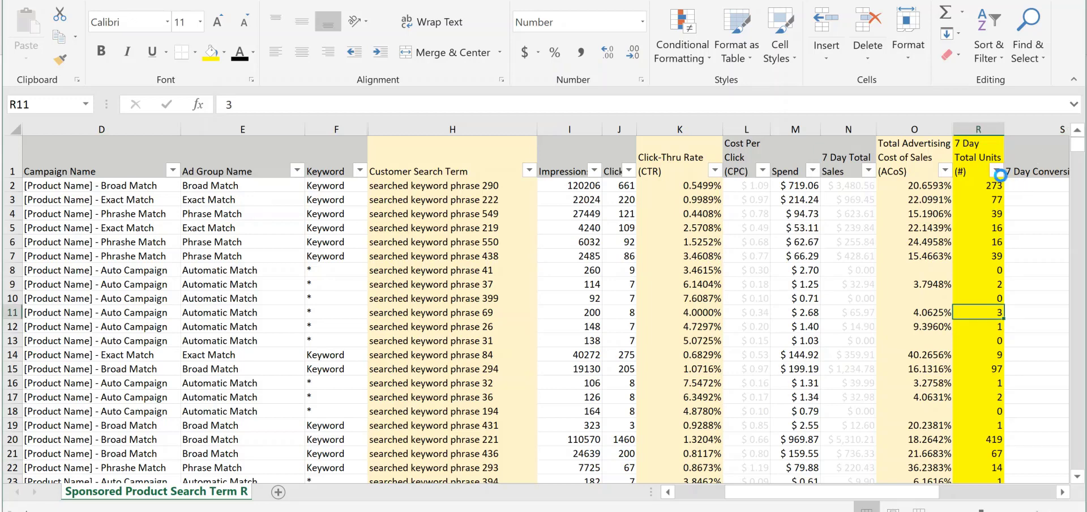
{"action": "left_click", "coordinate": [995, 171]}
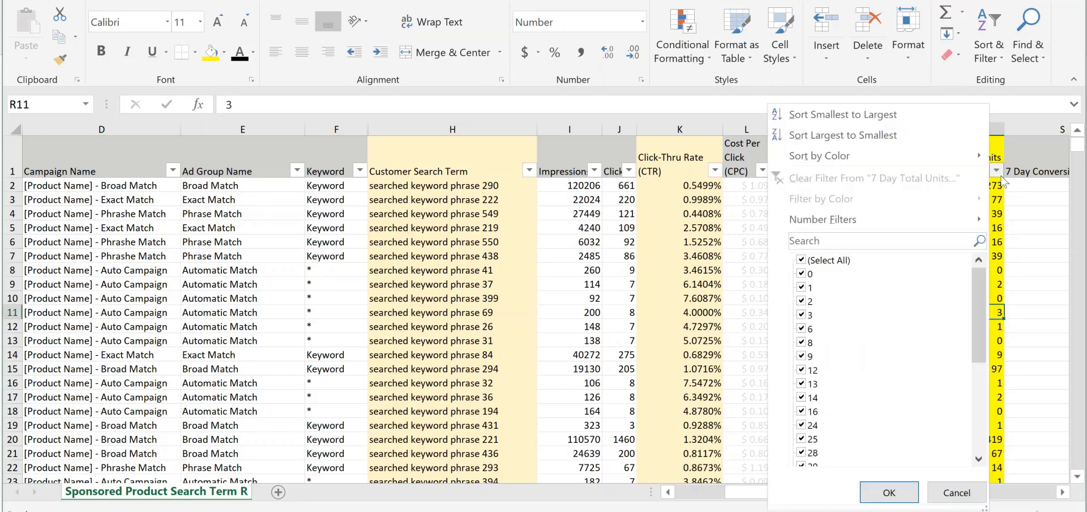
{"action": "left_click", "coordinate": [849, 141]}
{"action": "left_click", "coordinate": [803, 227]}
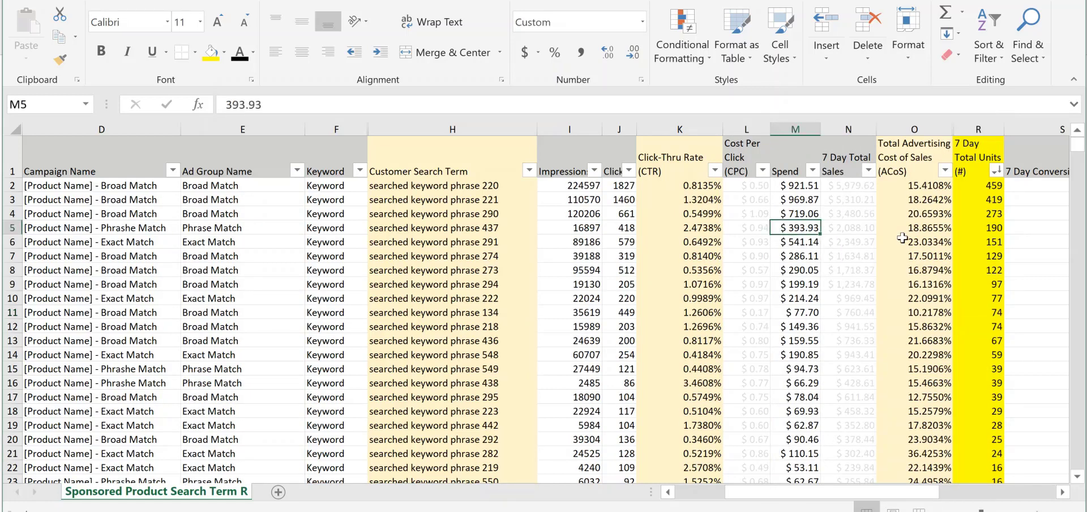
Review the first three customer search terms and their ACoS values
{"action": "left_click", "coordinate": [483, 186]}
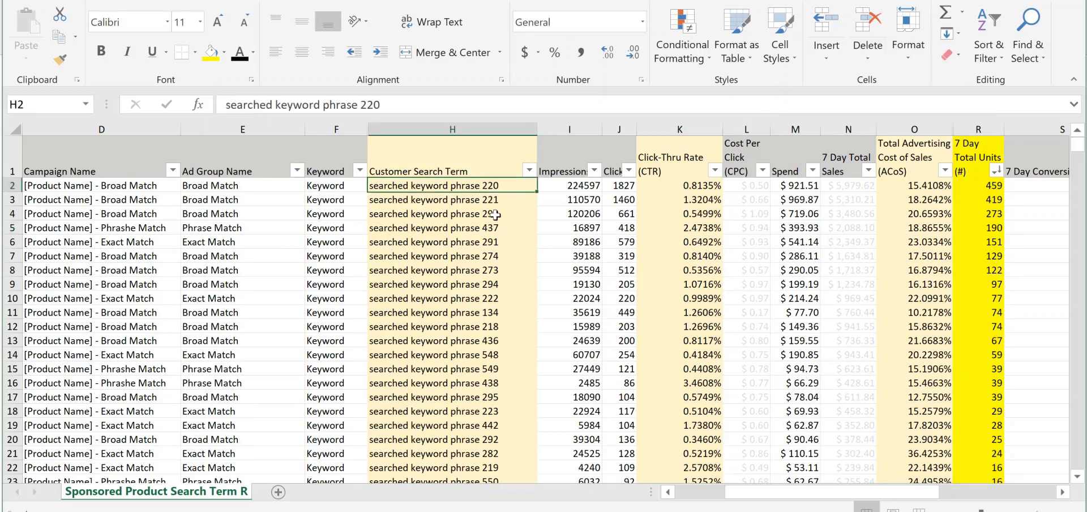
{"action": "left_click", "coordinate": [491, 213]}
{"action": "left_click", "coordinate": [496, 200]}
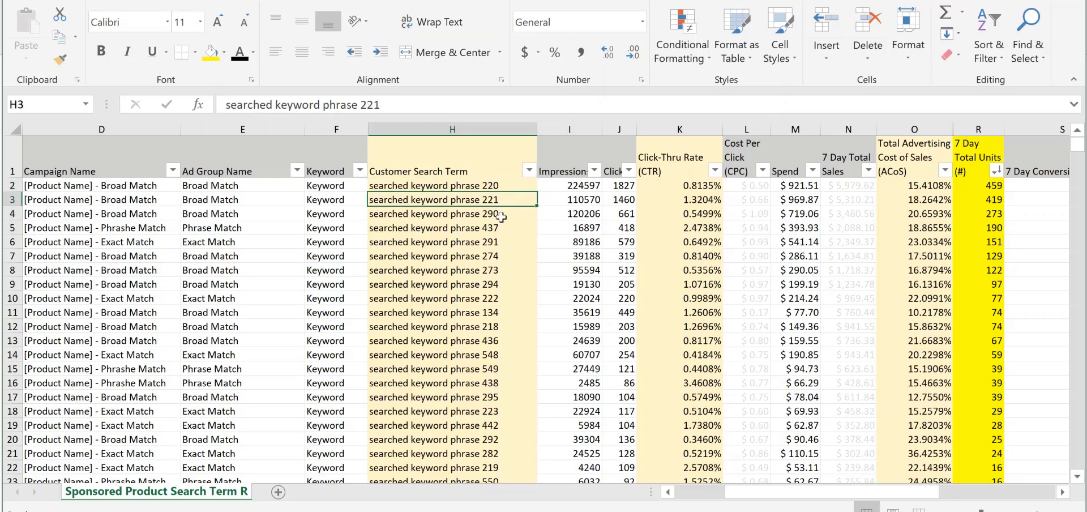
{"action": "left_click", "coordinate": [503, 217]}
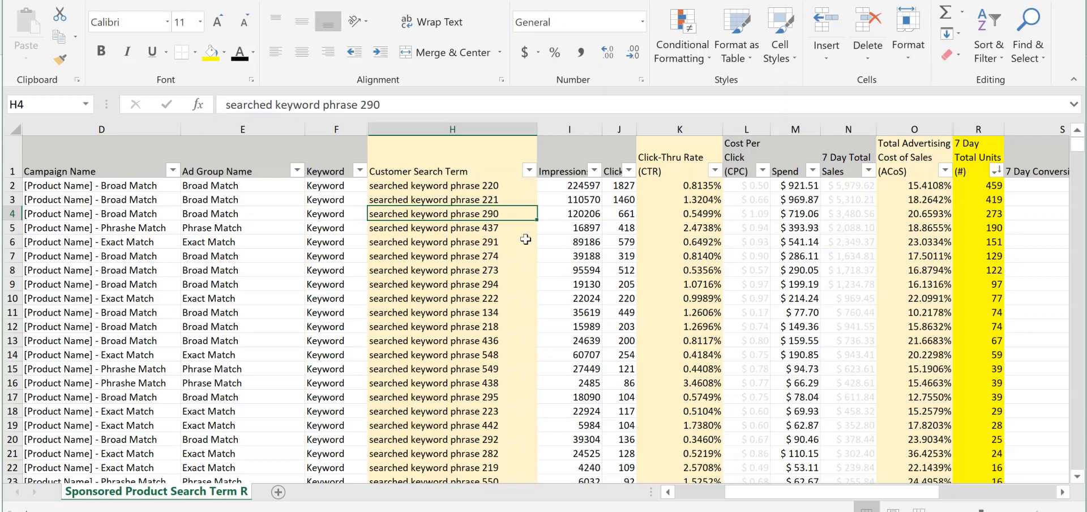
{"action": "left_click_drag", "start_coordinate": [923, 188], "coordinate": [928, 214]}
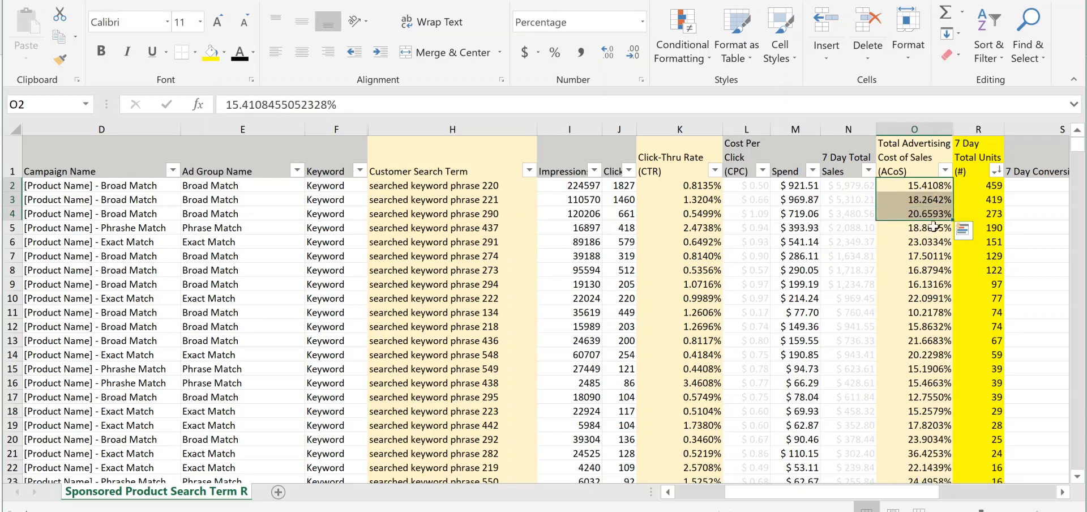
{"action": "left_click", "coordinate": [915, 188]}
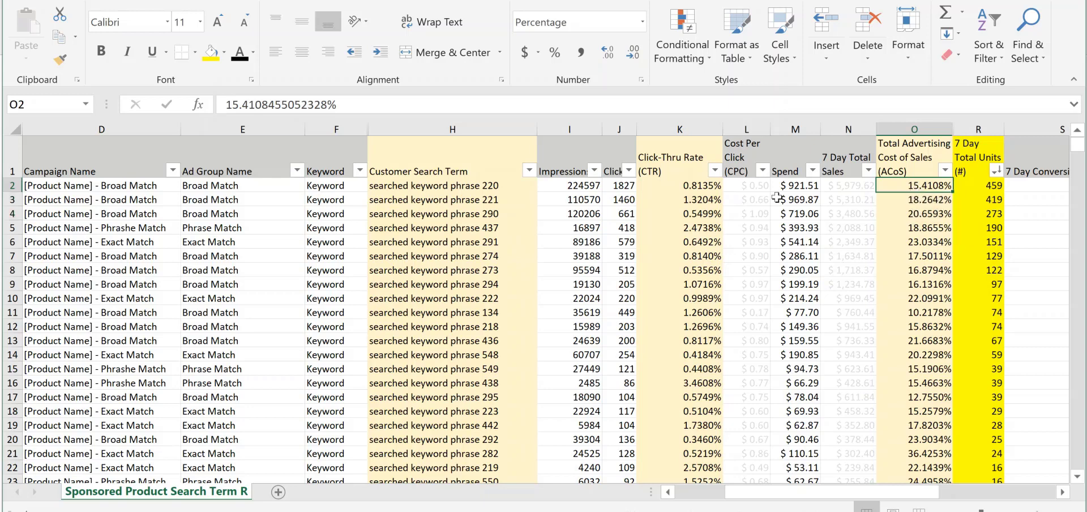
Compare the spend, 7 day total sales and ACoS of searched keyword phrase 220, checking other top rows' ACoS as well
{"action": "left_click", "coordinate": [451, 184]}
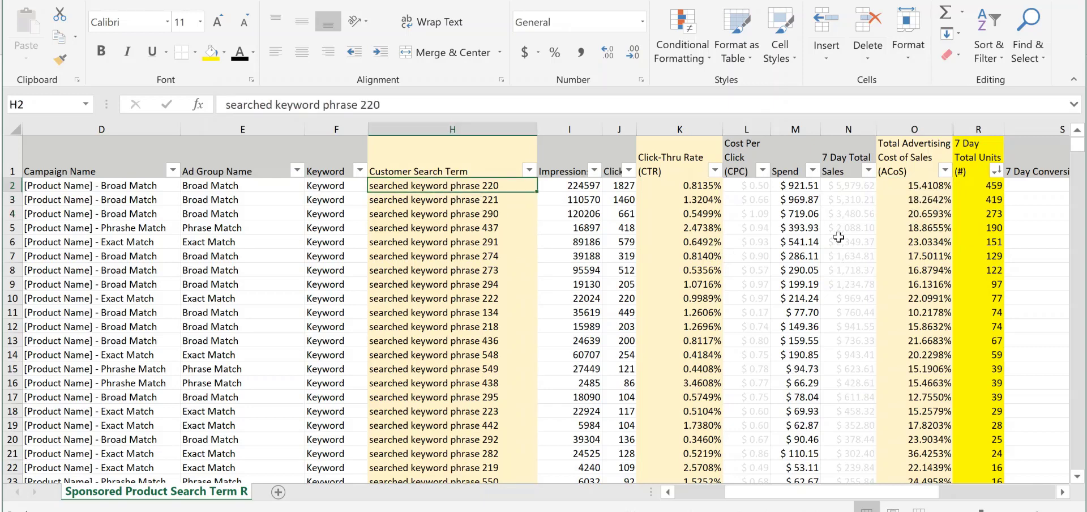
{"action": "left_click", "coordinate": [807, 188]}
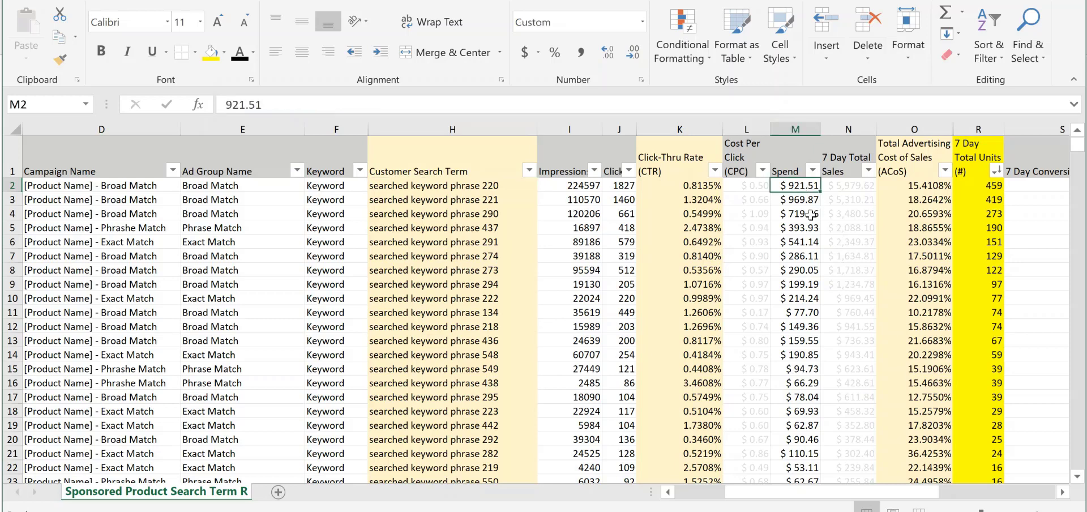
{"action": "left_click", "coordinate": [846, 200]}
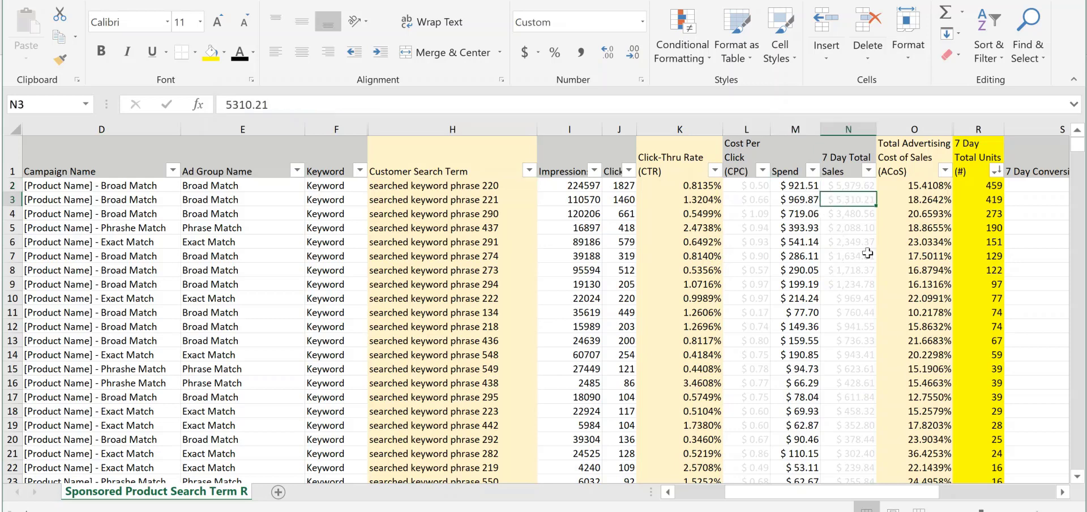
{"action": "left_click", "coordinate": [848, 186]}
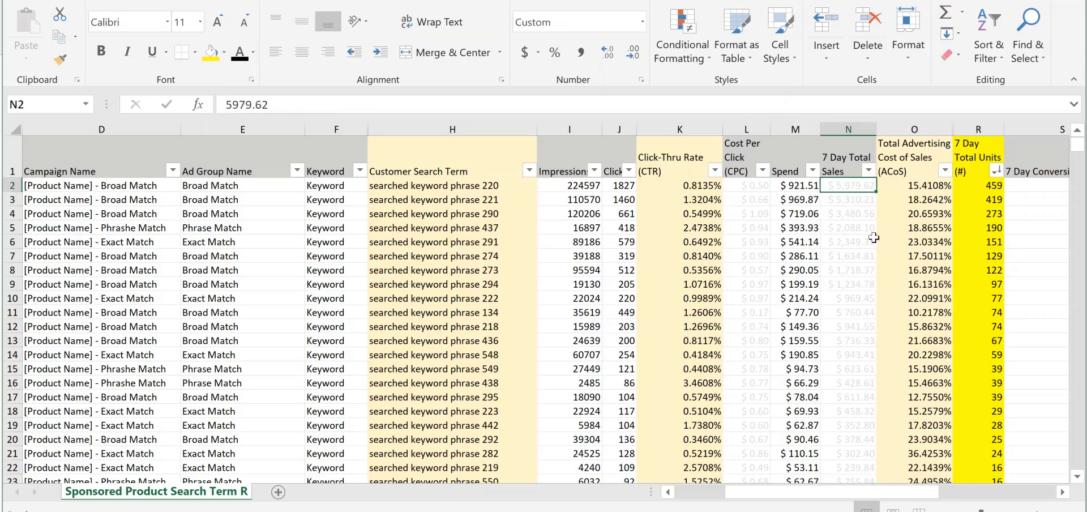
{"action": "left_click", "coordinate": [918, 190]}
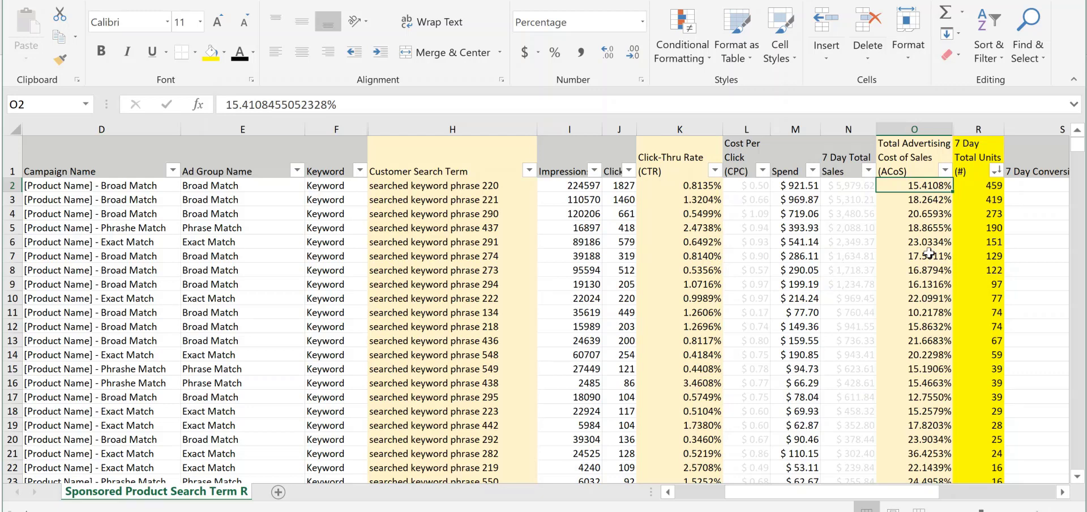
{"action": "left_click", "coordinate": [944, 216]}
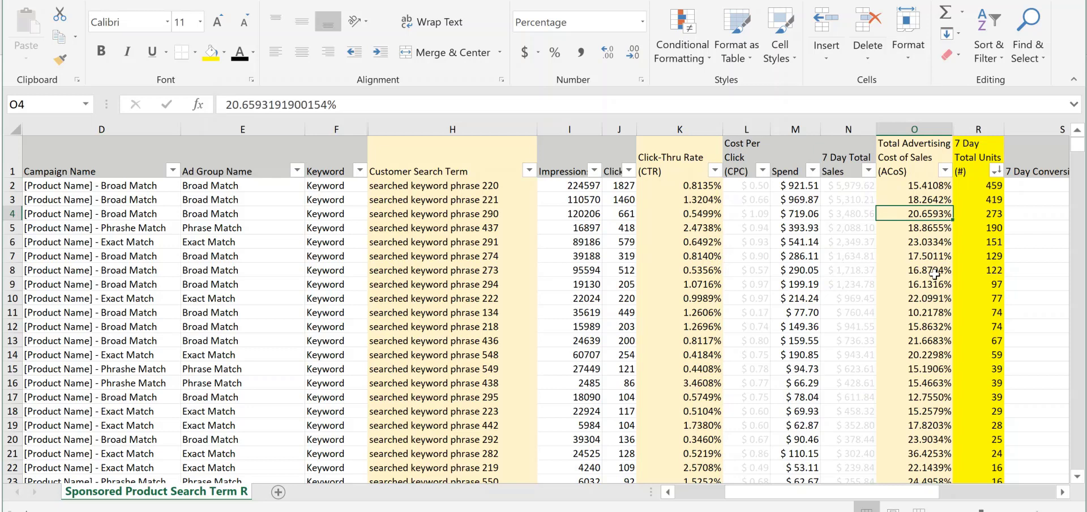
{"action": "left_click", "coordinate": [929, 188]}
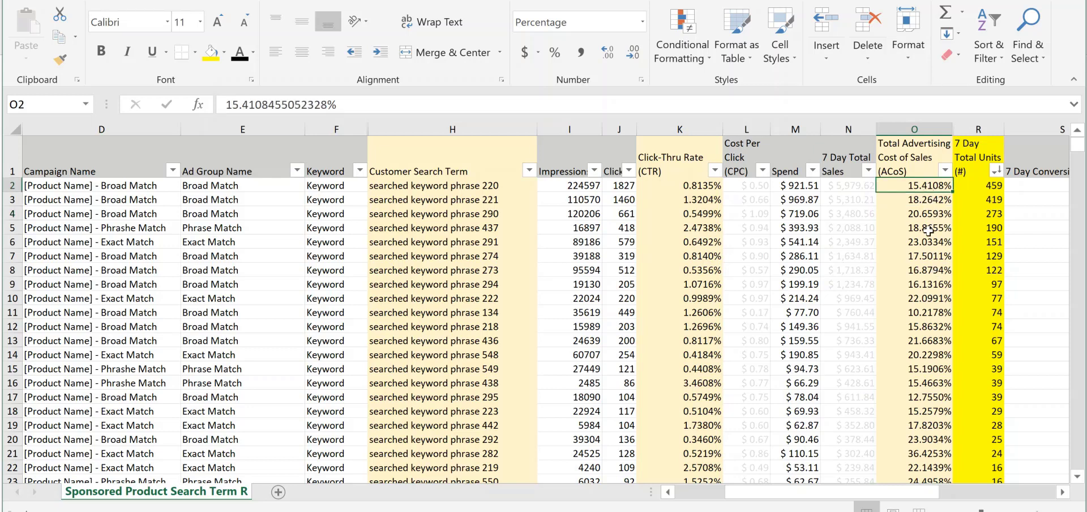
{"action": "left_click", "coordinate": [805, 186]}
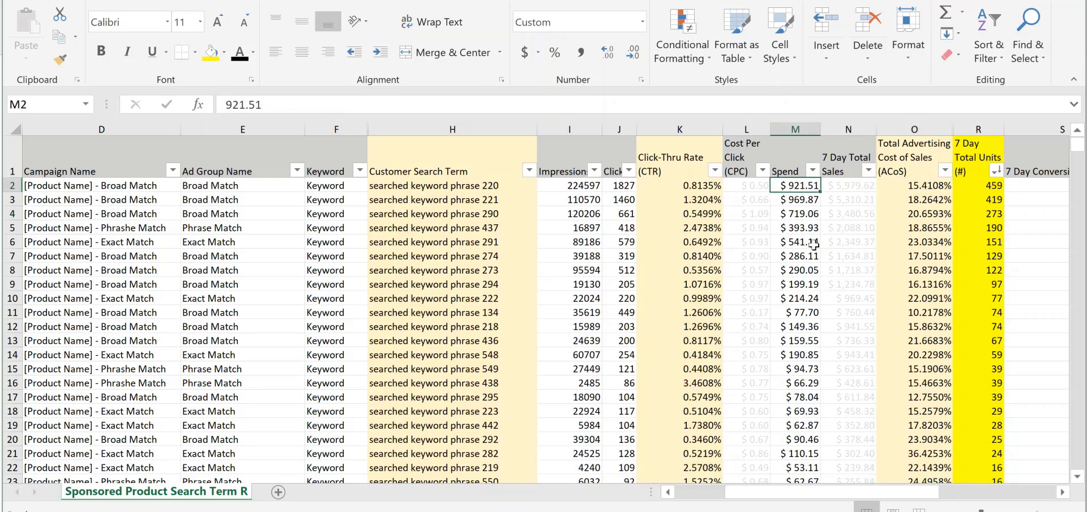
{"action": "left_click", "coordinate": [916, 191]}
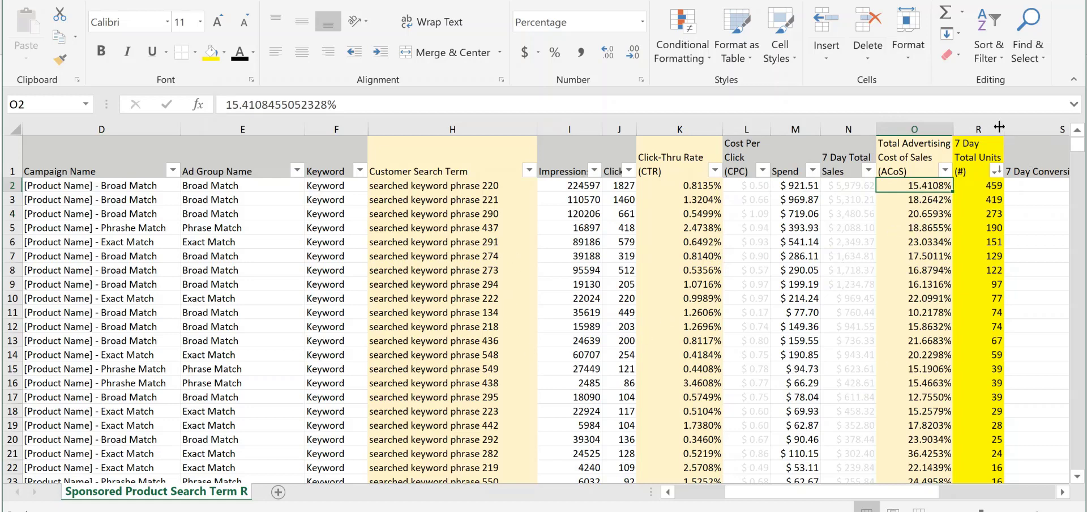
Examine the best-selling customer search terms against their 7 Day Total Units and 7 Day Conversion Rate
{"action": "left_click_drag", "start_coordinate": [469, 188], "coordinate": [489, 424]}
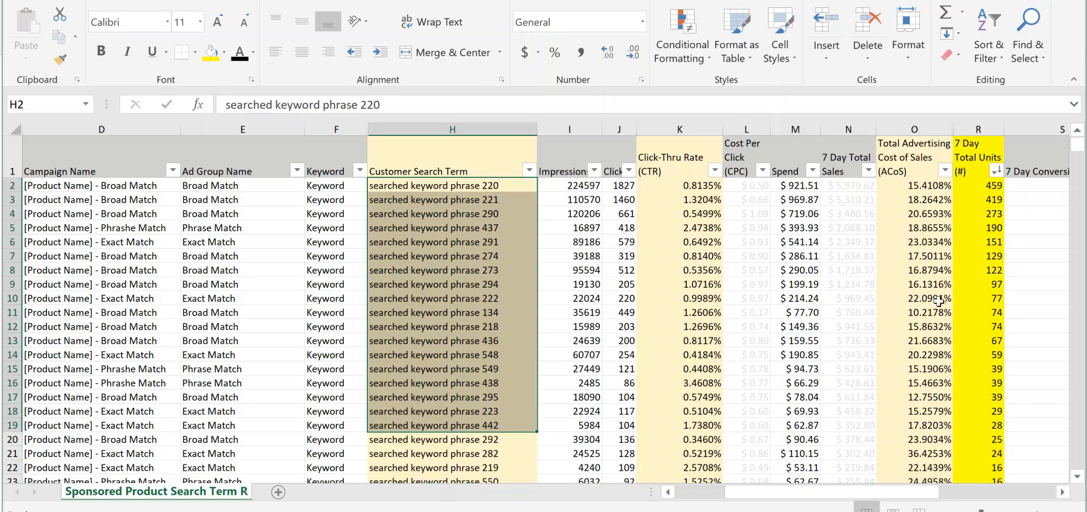
{"action": "right_click", "coordinate": [977, 128]}
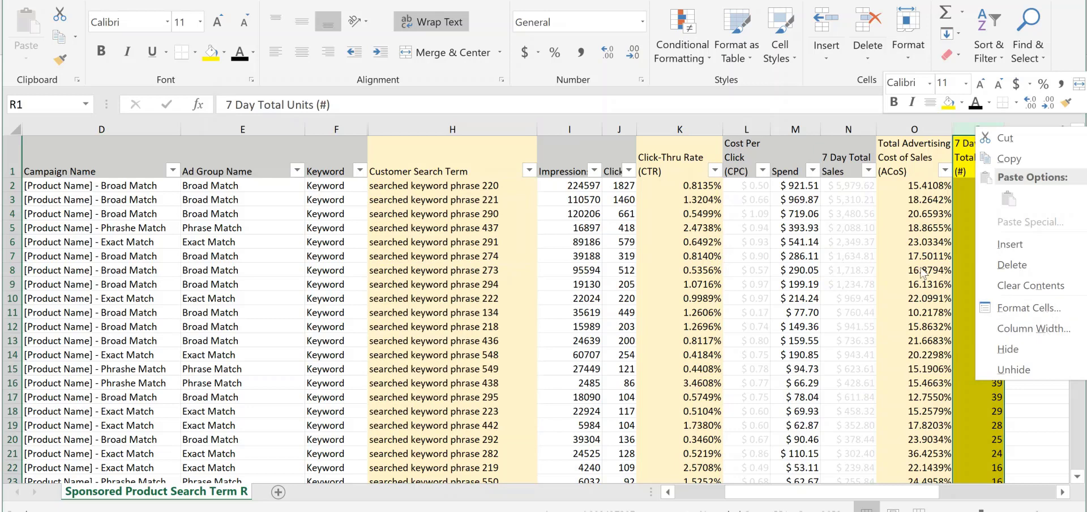
{"action": "left_click", "coordinate": [1047, 188]}
{"action": "left_click", "coordinate": [1040, 190]}
{"action": "left_click_drag", "start_coordinate": [1040, 190], "coordinate": [1039, 326]}
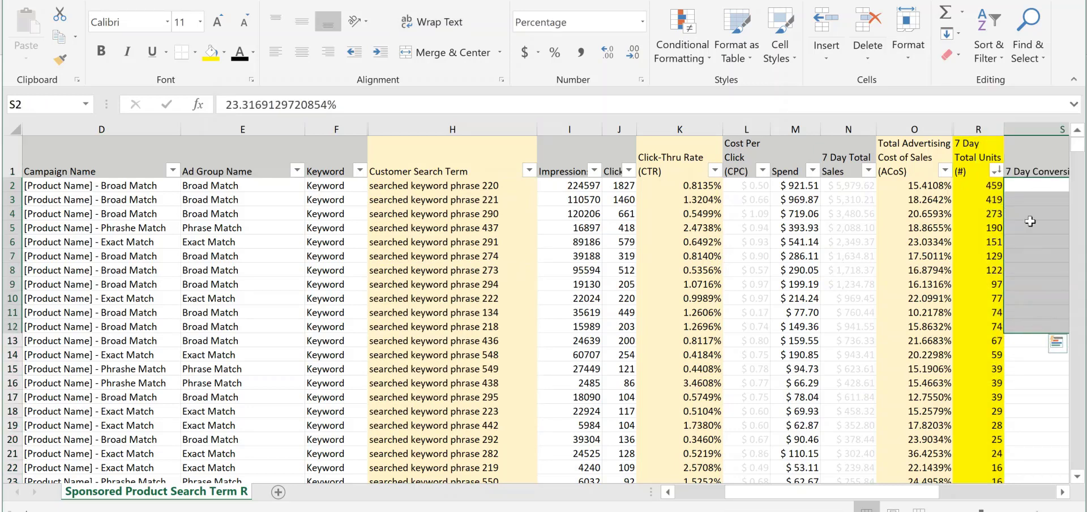
{"action": "left_click_drag", "start_coordinate": [486, 186], "coordinate": [487, 392]}
{"action": "scroll", "coordinate": [494, 381], "scroll_direction": "up", "scroll_amount": 9}
{"action": "left_click", "coordinate": [497, 340]}
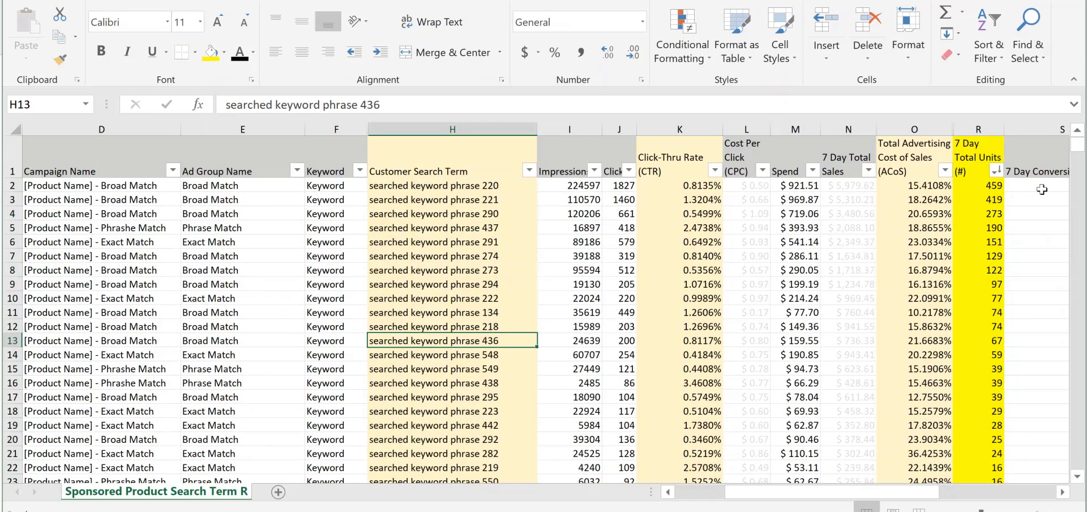
{"action": "left_click_drag", "start_coordinate": [1041, 187], "coordinate": [1054, 340]}
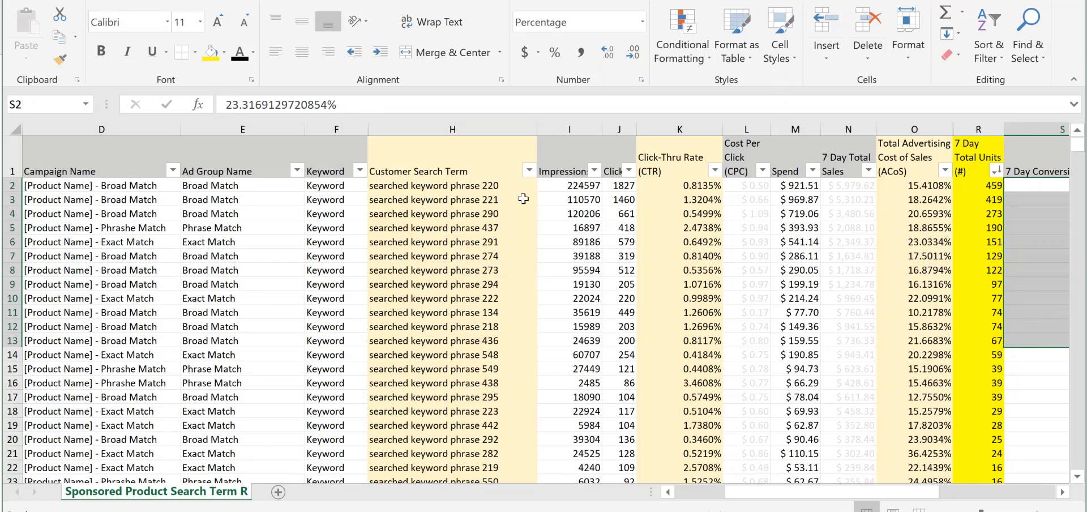
{"action": "left_click_drag", "start_coordinate": [479, 185], "coordinate": [479, 369]}
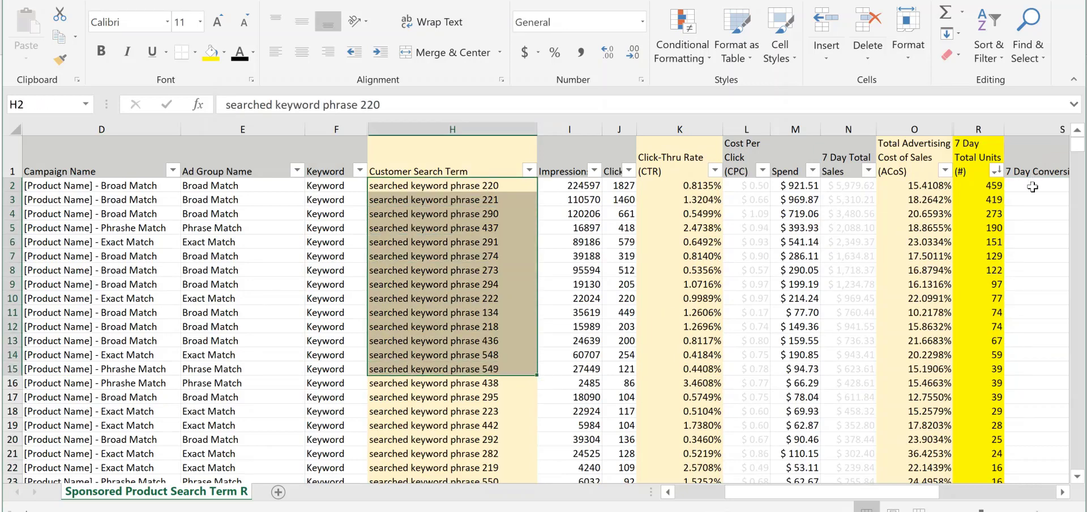
{"action": "left_click_drag", "start_coordinate": [1036, 187], "coordinate": [1050, 341]}
{"action": "left_click_drag", "start_coordinate": [475, 187], "coordinate": [477, 326]}
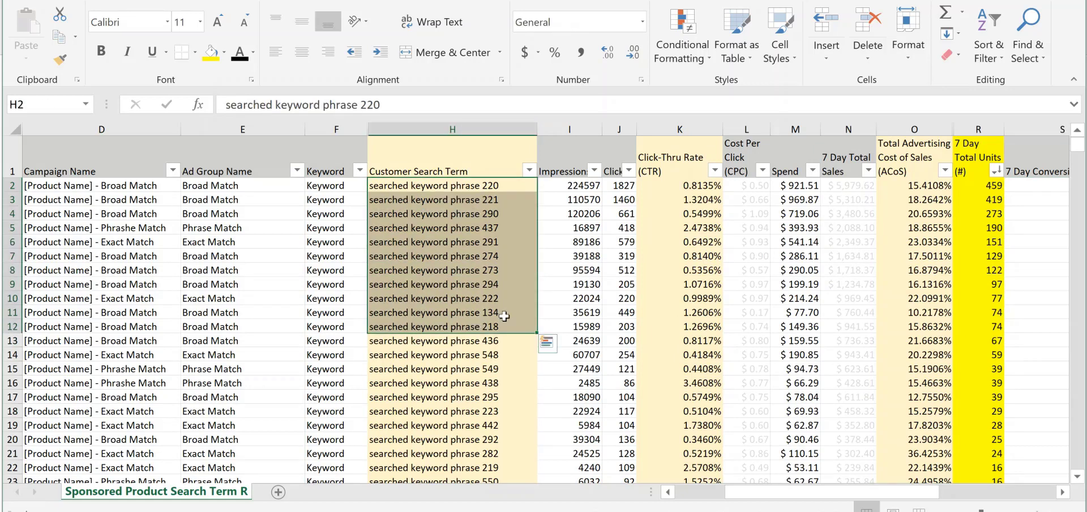
Examine the Click-Thru Rate column, checking the clicks and 7 Day Total Sales of the top-selling search term
{"action": "left_click", "coordinate": [606, 299]}
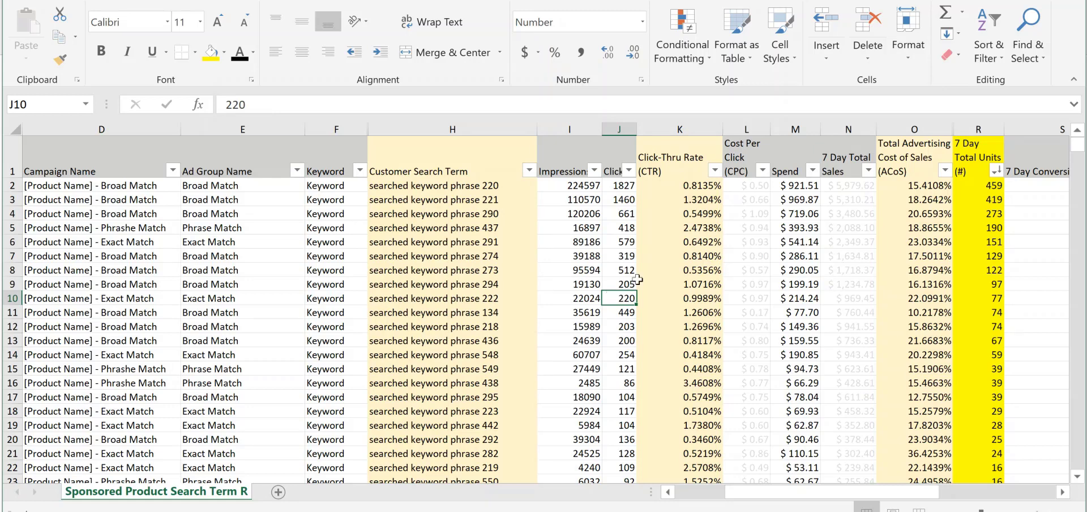
{"action": "left_click", "coordinate": [669, 171]}
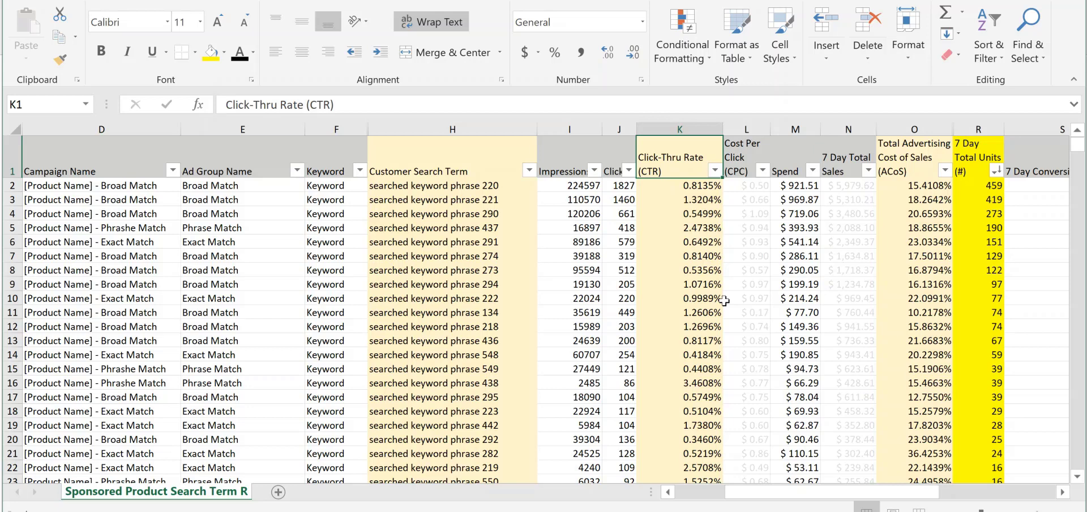
{"action": "left_click", "coordinate": [687, 184]}
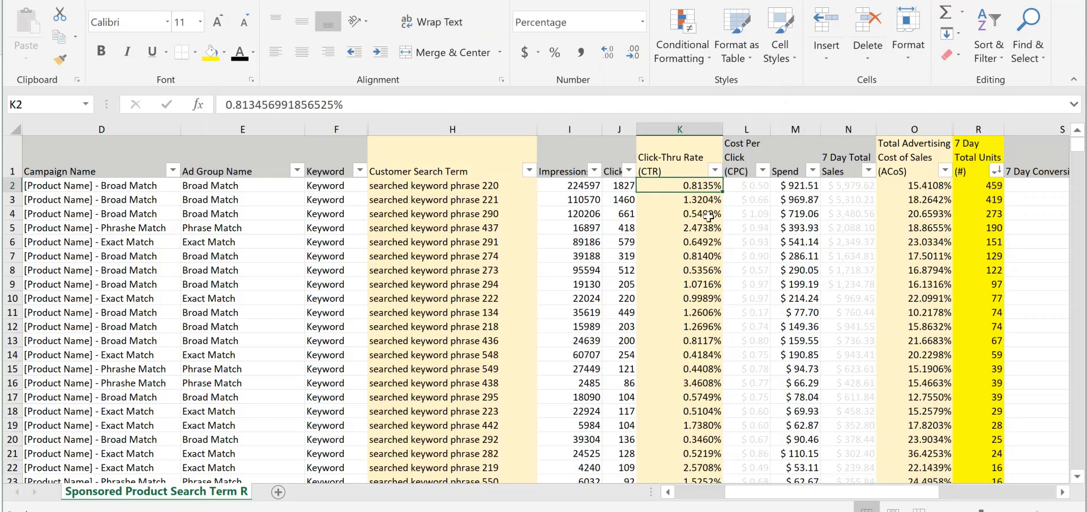
{"action": "left_click", "coordinate": [631, 186]}
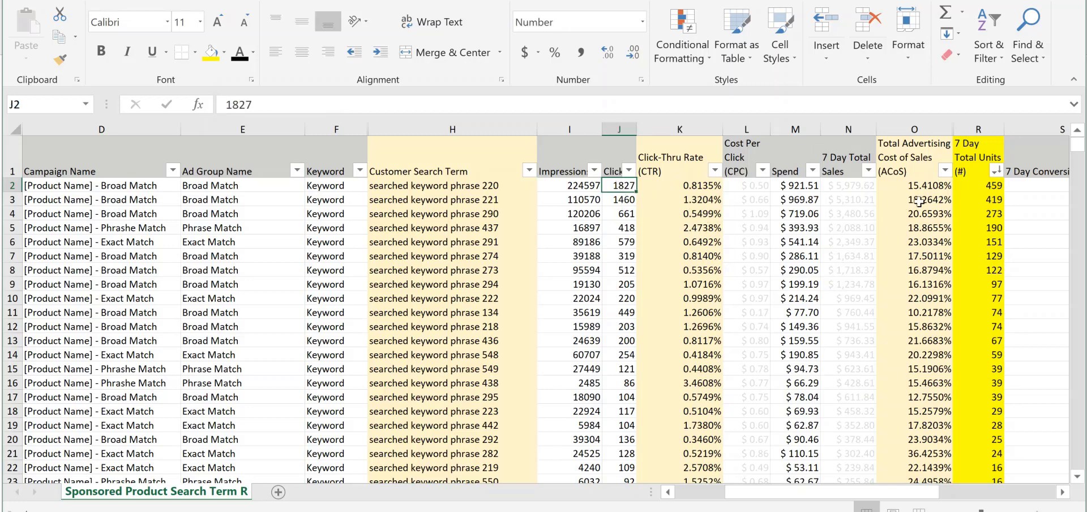
{"action": "left_click", "coordinate": [849, 186]}
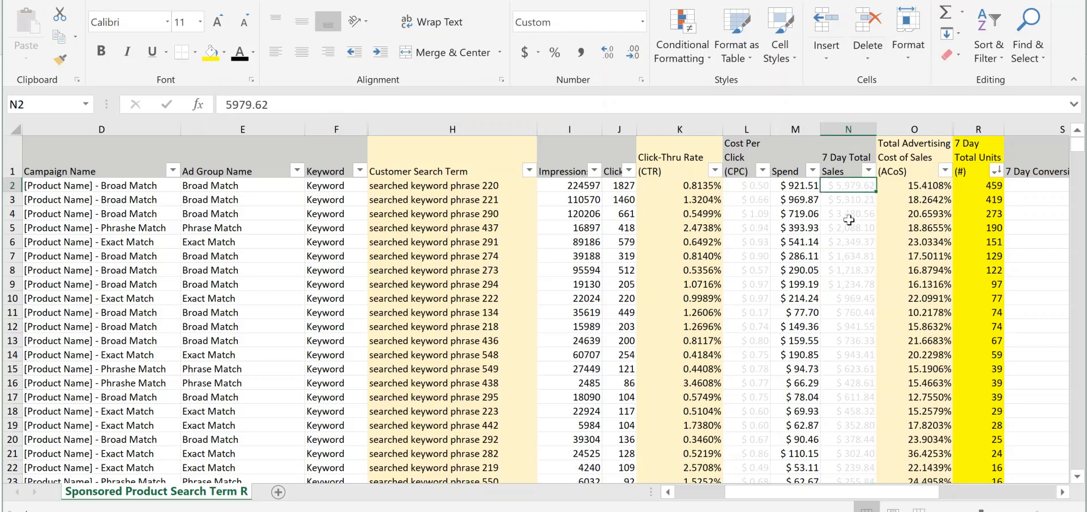
{"action": "left_click", "coordinate": [715, 185]}
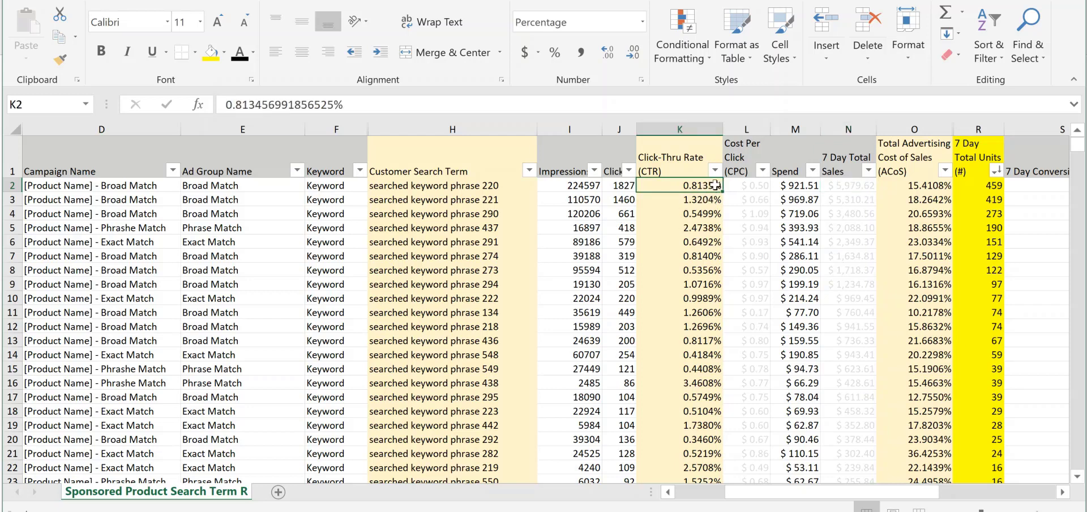
Review the ACoS and 7 Day Total Units of searched keyword phrase 220
{"action": "left_click", "coordinate": [506, 185]}
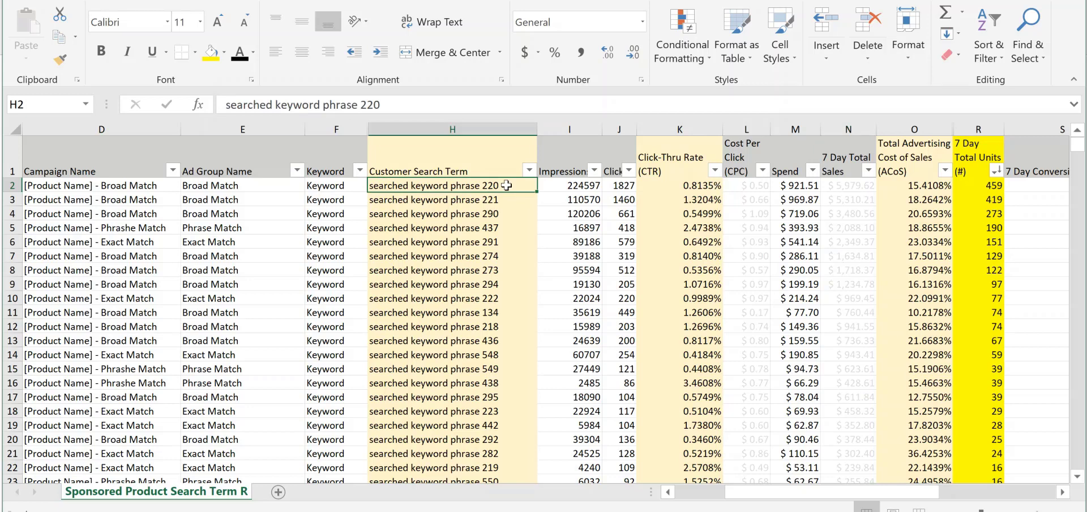
{"action": "left_click", "coordinate": [912, 185]}
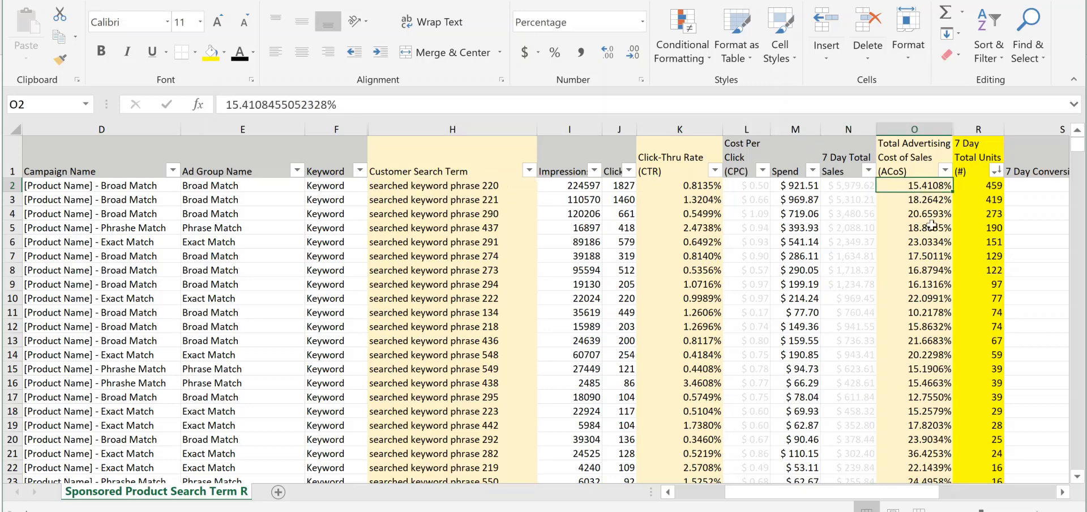
{"action": "left_click", "coordinate": [461, 185]}
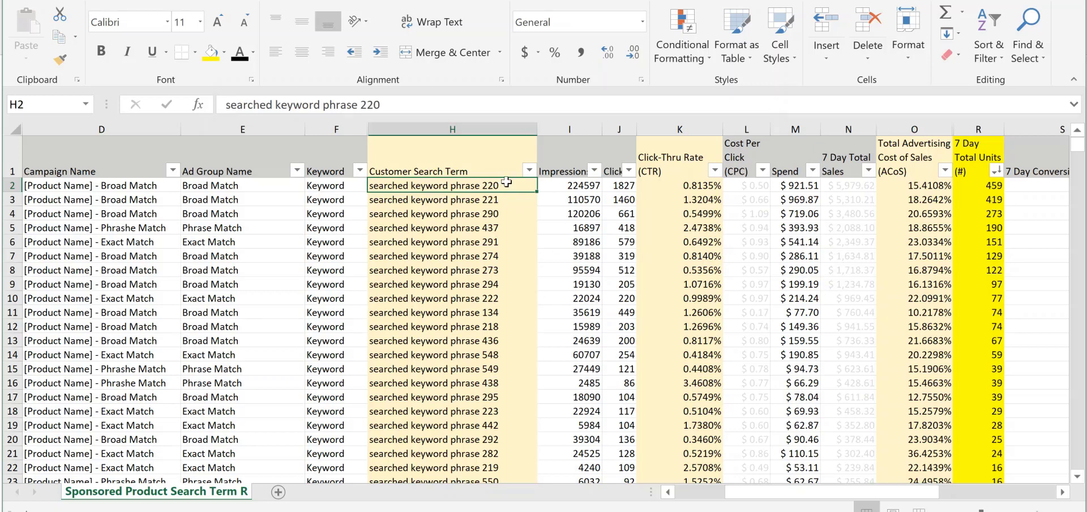
{"action": "left_click", "coordinate": [926, 182]}
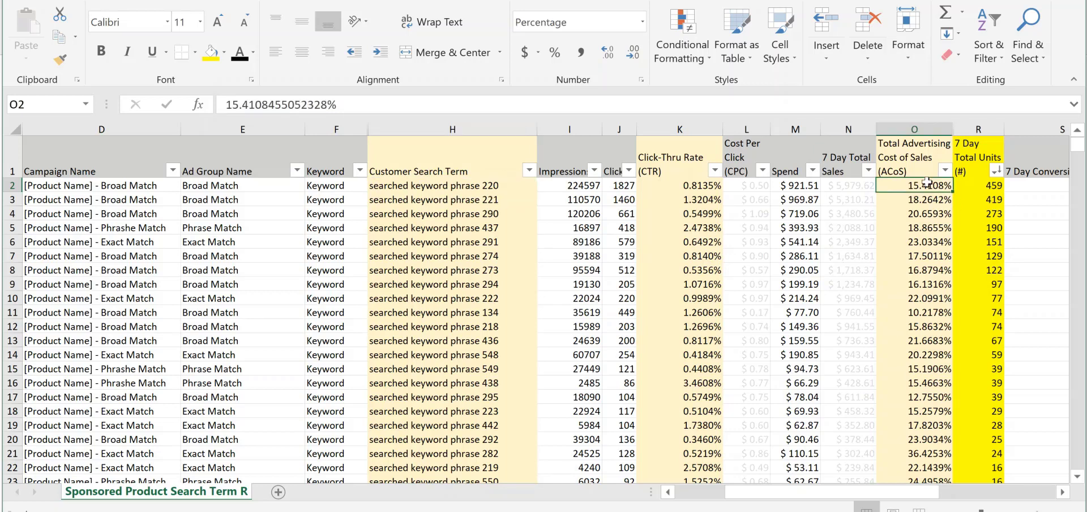
{"action": "left_click", "coordinate": [984, 182]}
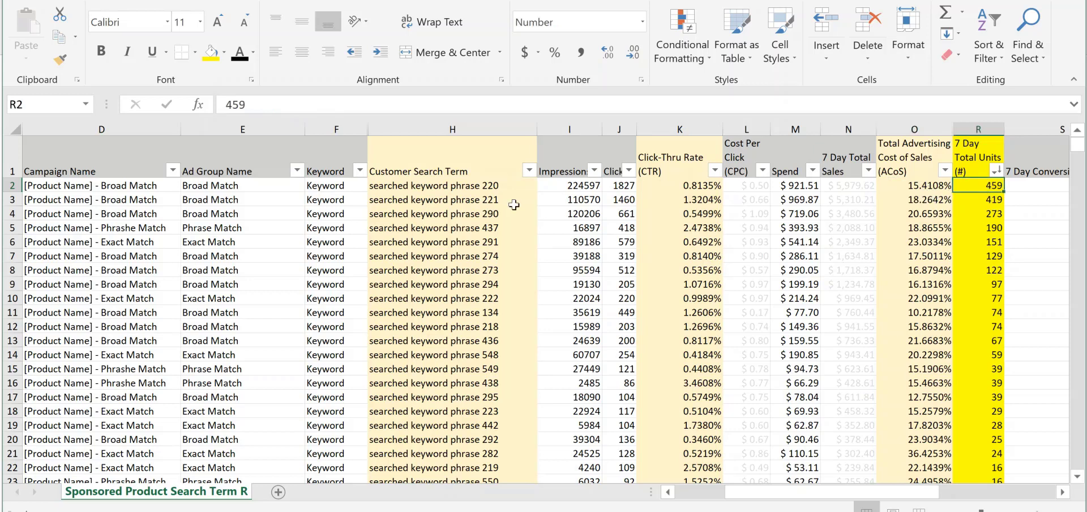
{"action": "left_click", "coordinate": [496, 187]}
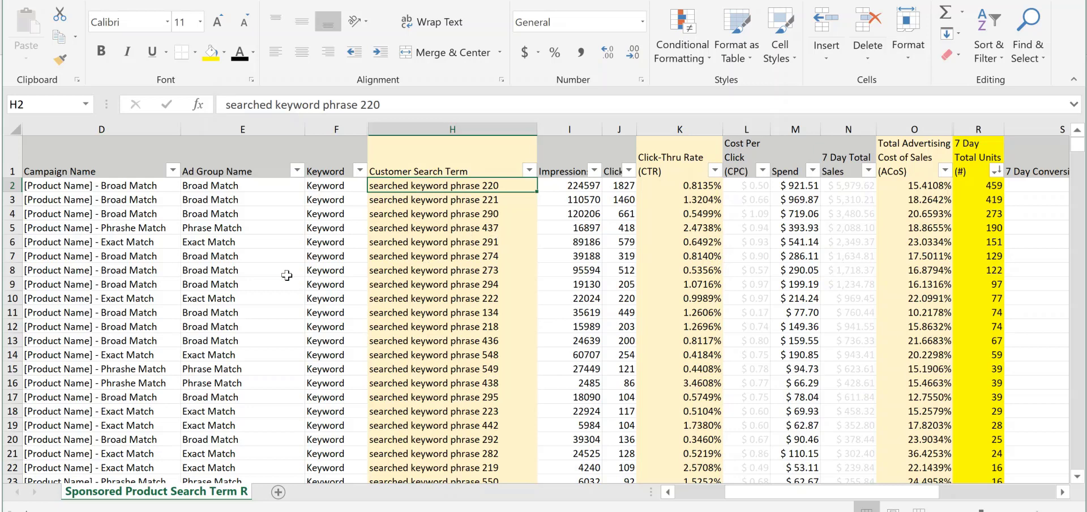
Weigh the click-thru rate of searched keyword phrase 220 against its other metrics through 7 Day Total Units, including ACoS
{"action": "left_click", "coordinate": [714, 185]}
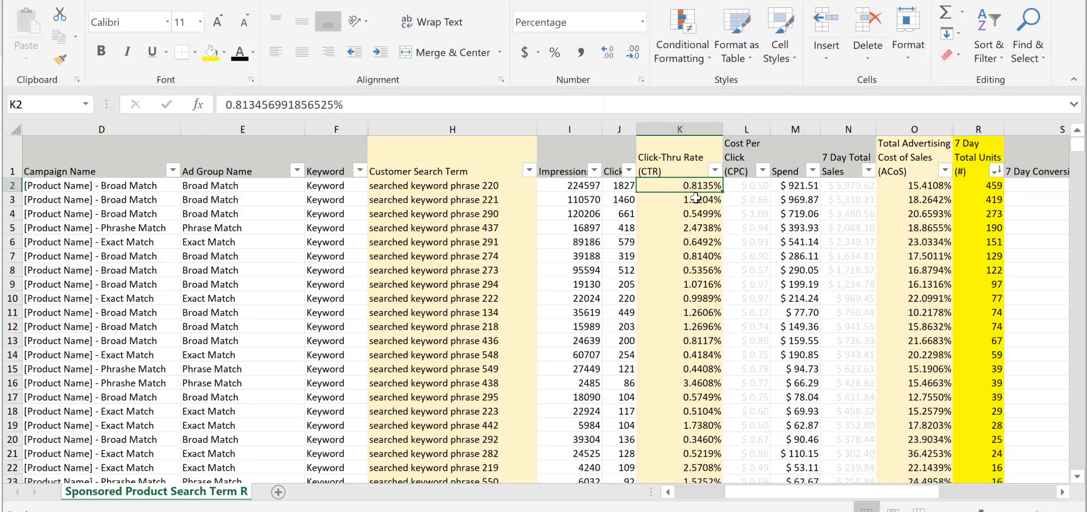
{"action": "left_click", "coordinate": [492, 185]}
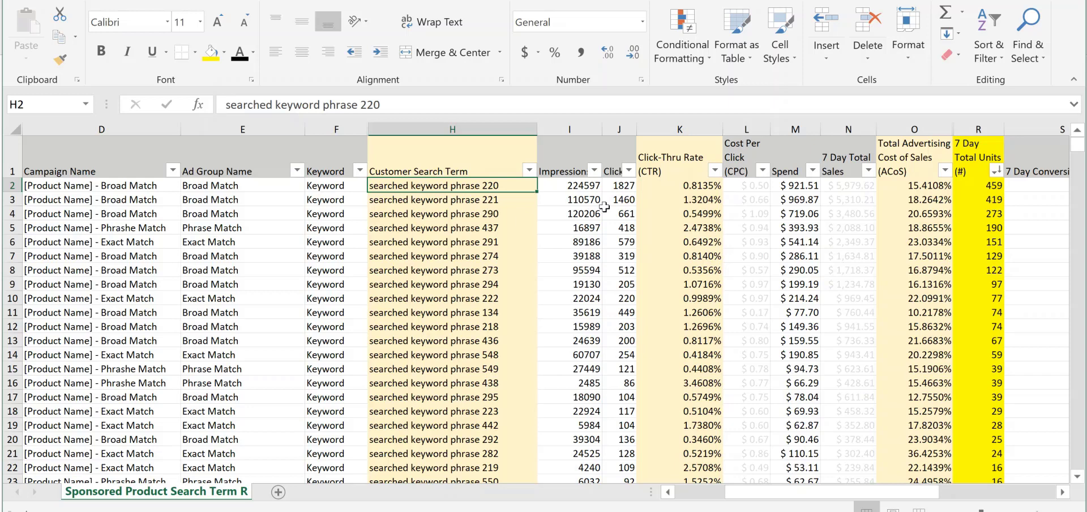
{"action": "left_click", "coordinate": [680, 184]}
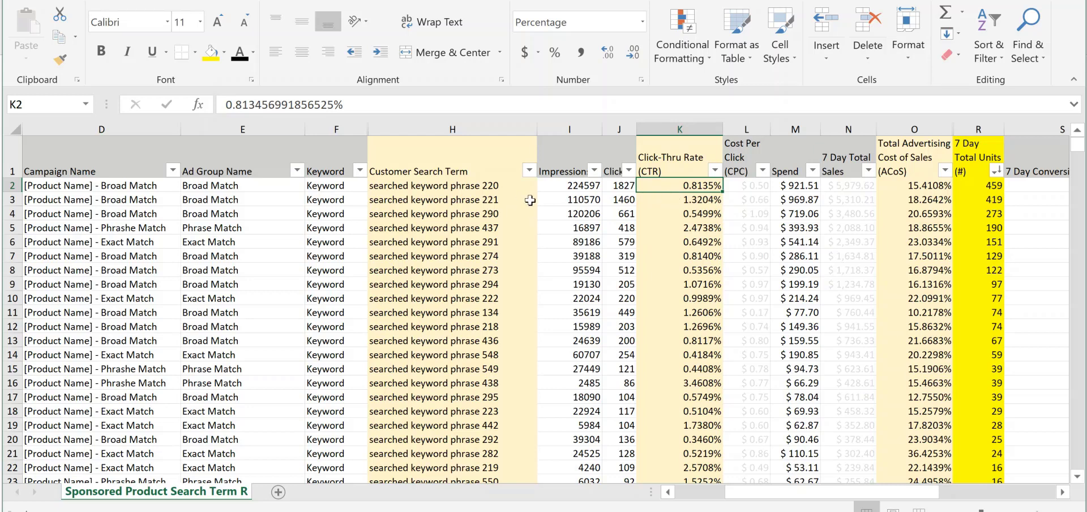
{"action": "left_click_drag", "start_coordinate": [498, 185], "coordinate": [995, 185]}
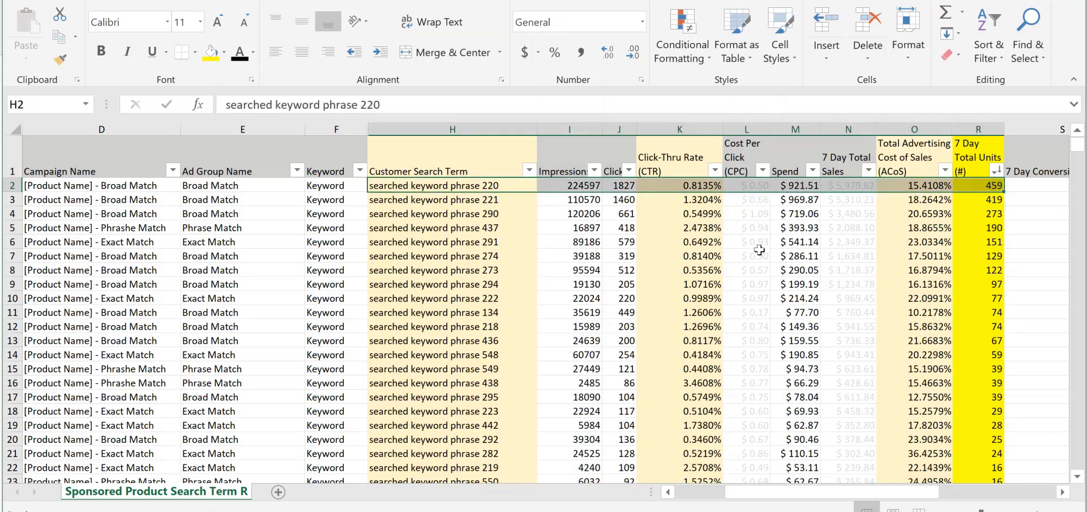
{"action": "left_click", "coordinate": [676, 246]}
{"action": "left_click_drag", "start_coordinate": [440, 187], "coordinate": [695, 187]}
{"action": "left_click", "coordinate": [695, 187]}
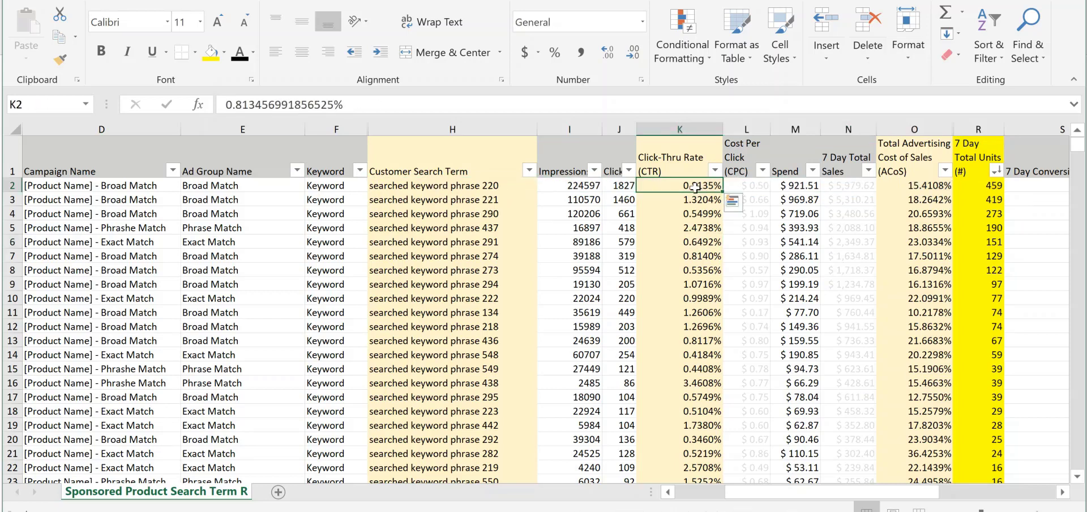
{"action": "left_click", "coordinate": [450, 197]}
{"action": "left_click", "coordinate": [481, 186]}
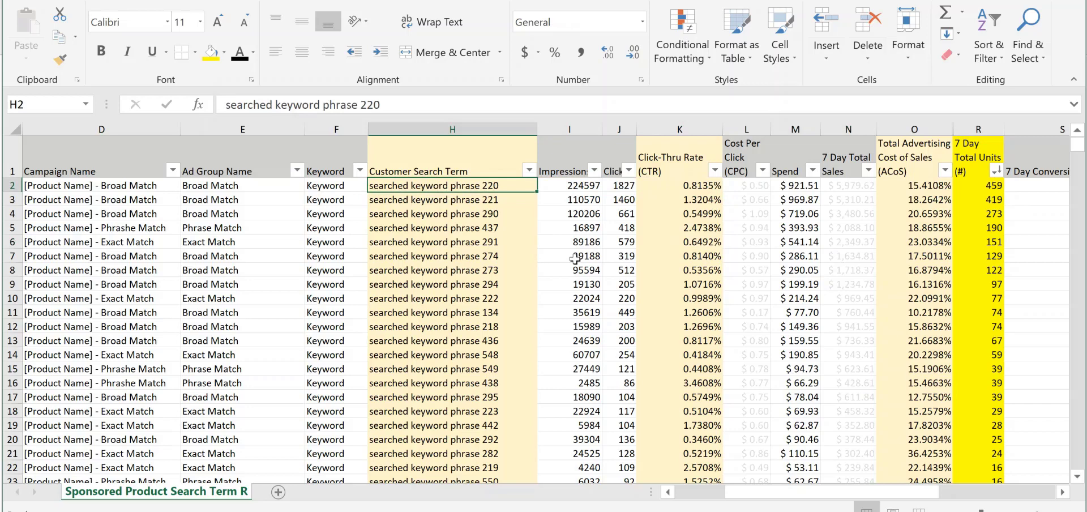
{"action": "left_click", "coordinate": [704, 186]}
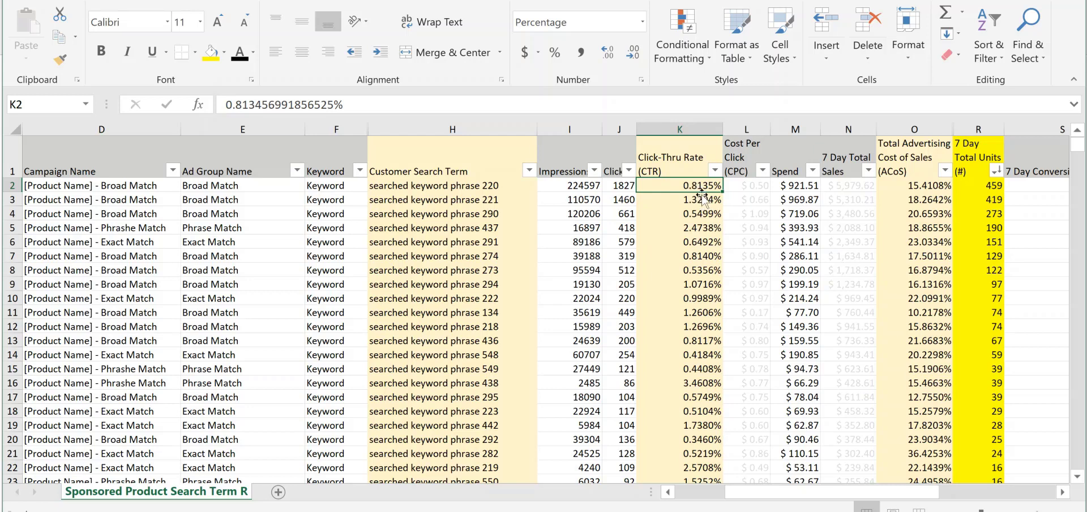
{"action": "left_click", "coordinate": [923, 185]}
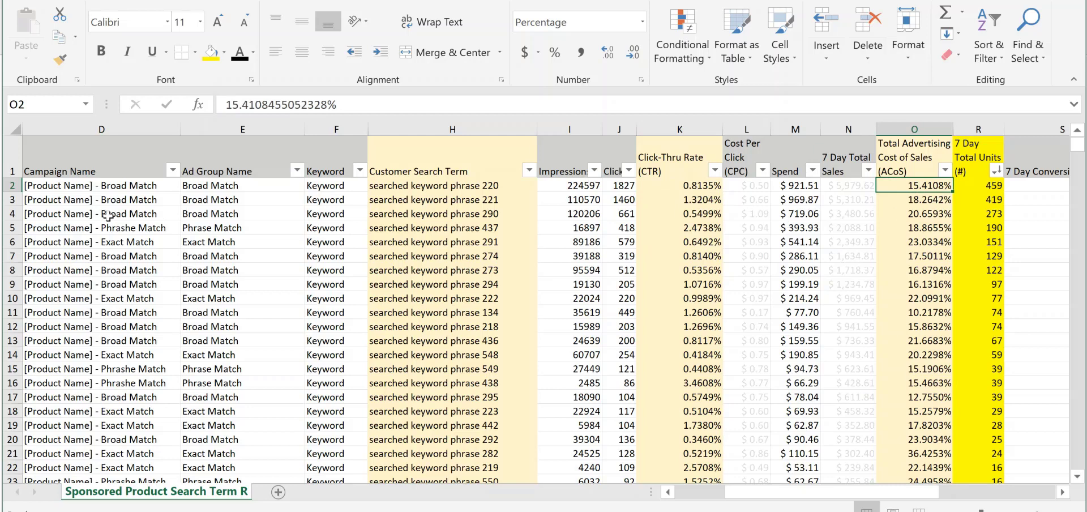
Identify the ad group and campaign that searched keyword phrase 220 belongs to
{"action": "left_click", "coordinate": [490, 182]}
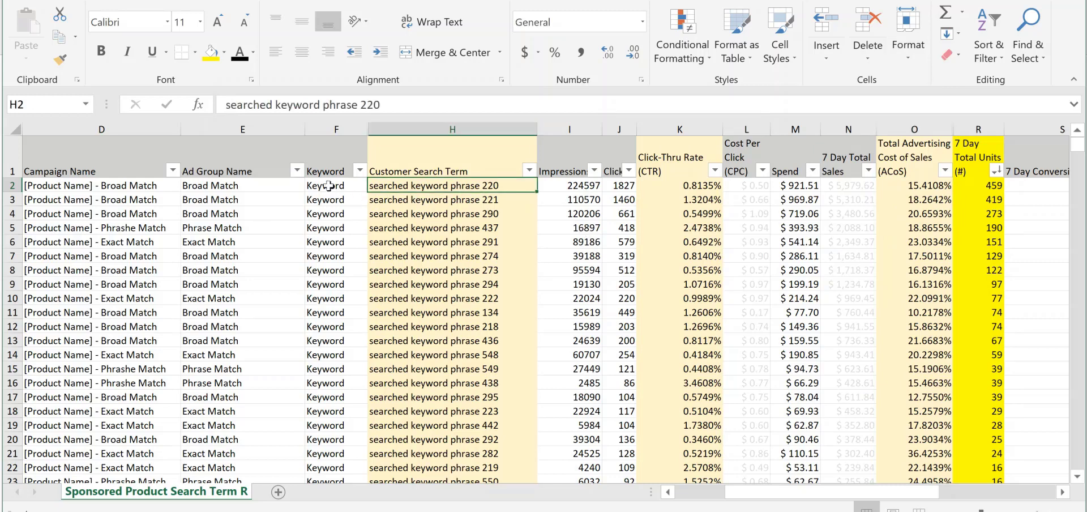
{"action": "left_click", "coordinate": [230, 197]}
{"action": "left_click", "coordinate": [231, 182]}
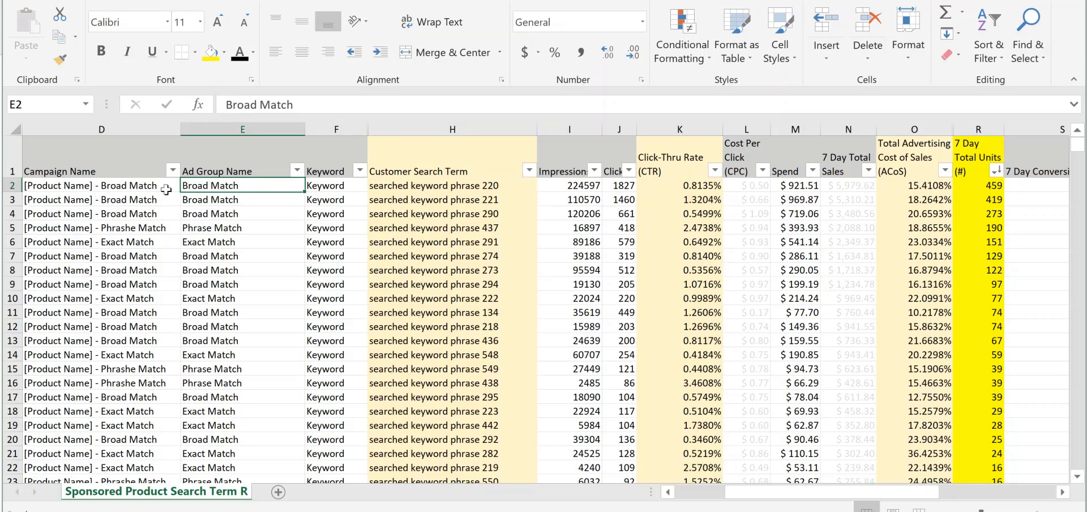
{"action": "left_click", "coordinate": [129, 191]}
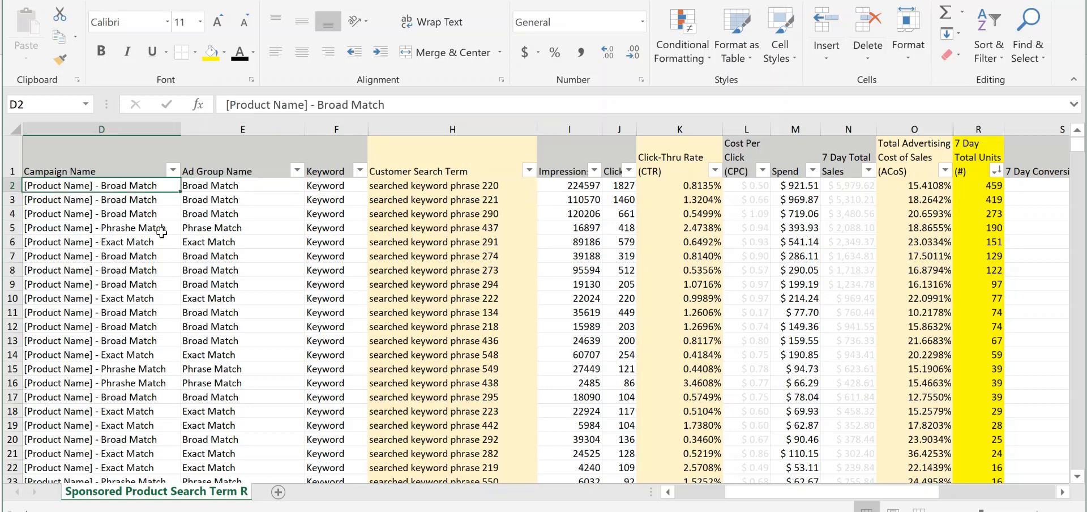
{"action": "left_click", "coordinate": [506, 186]}
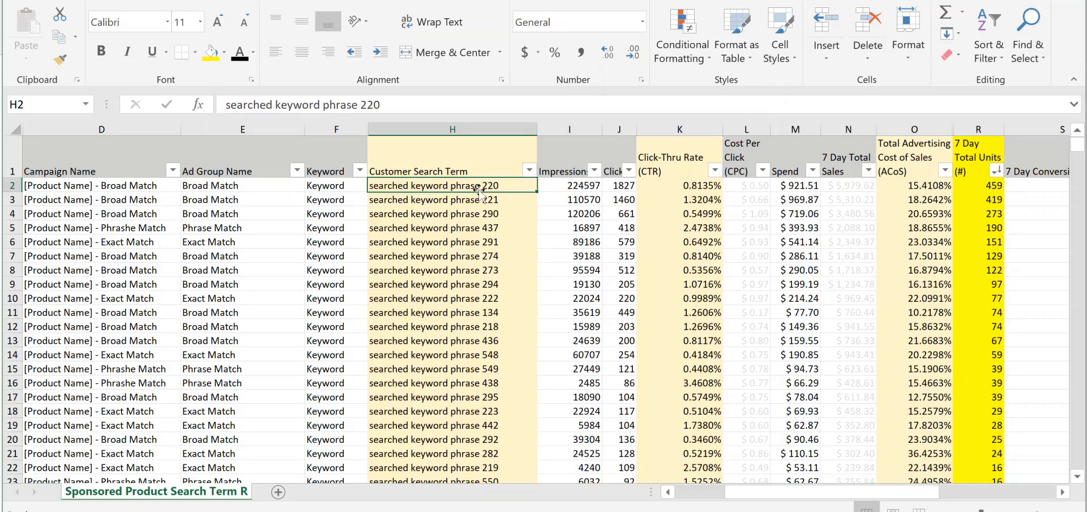
Compare searched keyword phrase 220's broad match campaign and ad group with the phrase match and exact match campaigns
{"action": "left_click", "coordinate": [219, 229]}
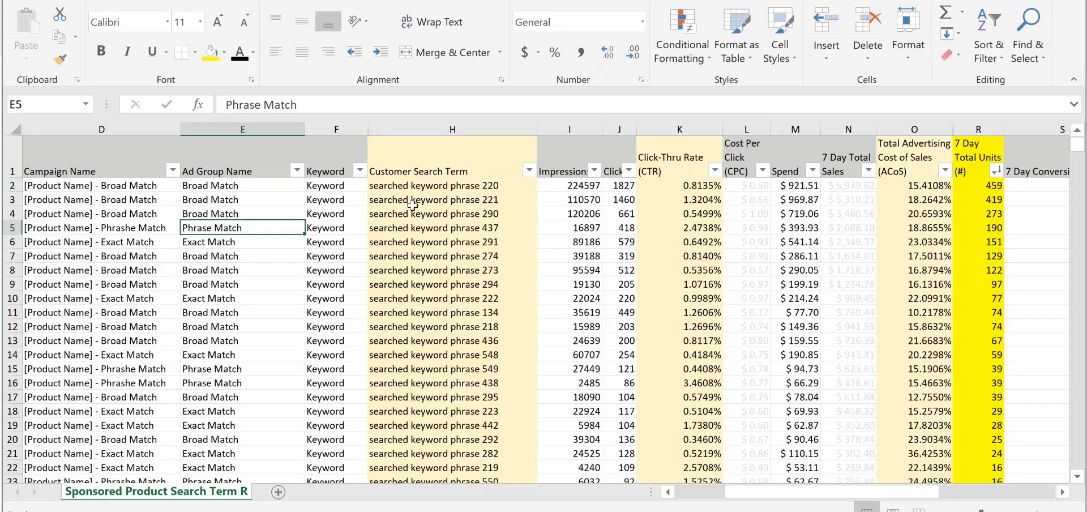
{"action": "left_click", "coordinate": [136, 198]}
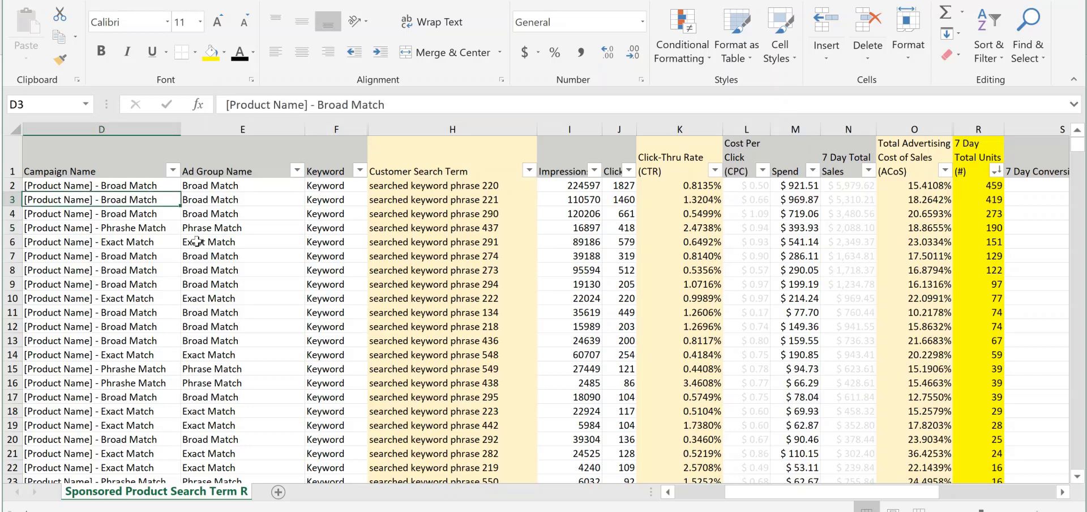
{"action": "left_click", "coordinate": [427, 186]}
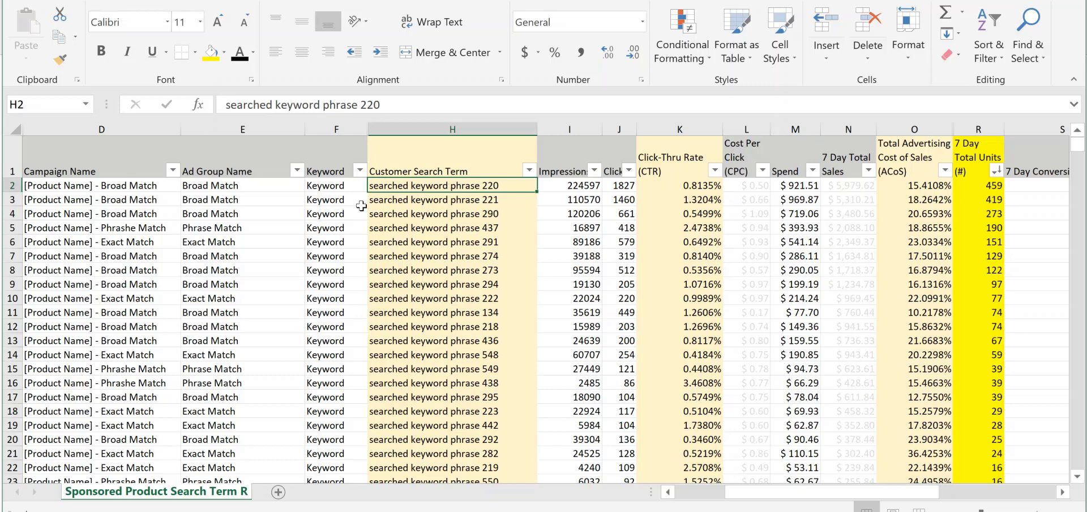
{"action": "left_click", "coordinate": [113, 191]}
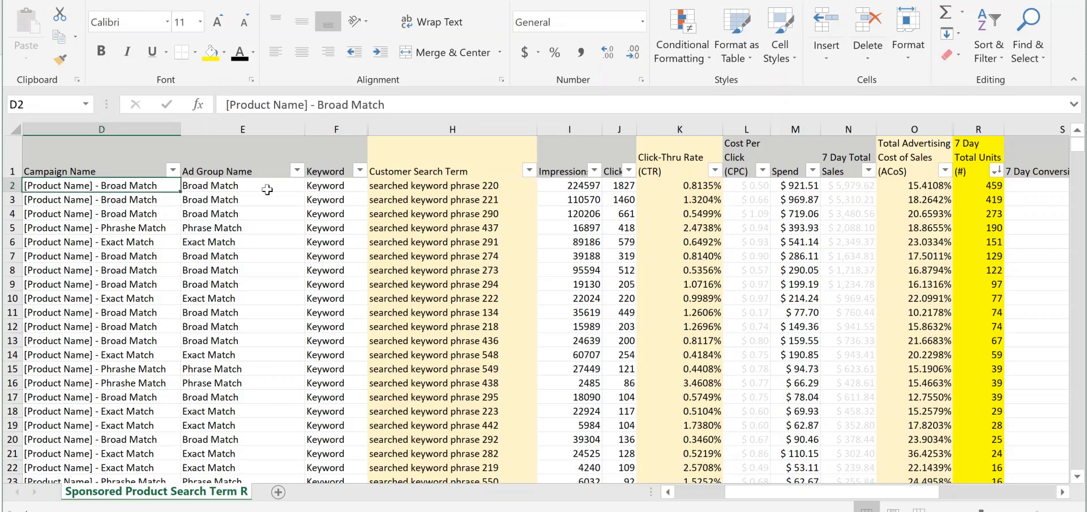
{"action": "left_click", "coordinate": [249, 187]}
{"action": "left_click", "coordinate": [424, 185]}
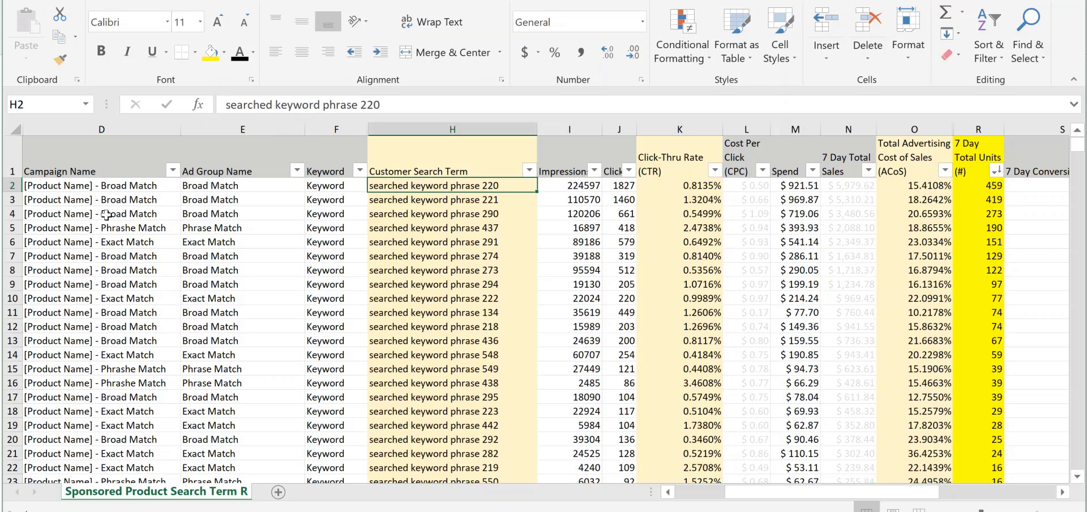
{"action": "left_click", "coordinate": [129, 230]}
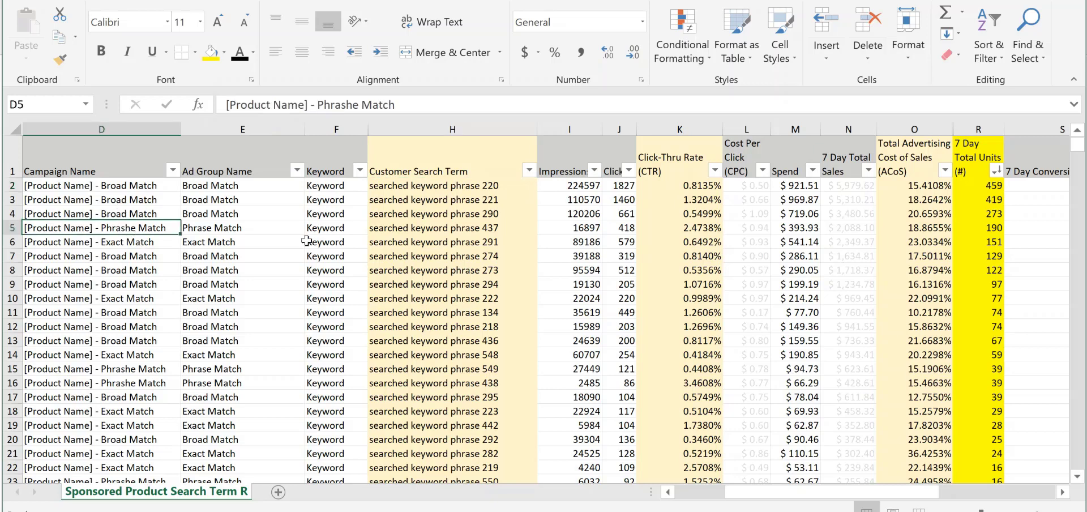
{"action": "left_click", "coordinate": [432, 185]}
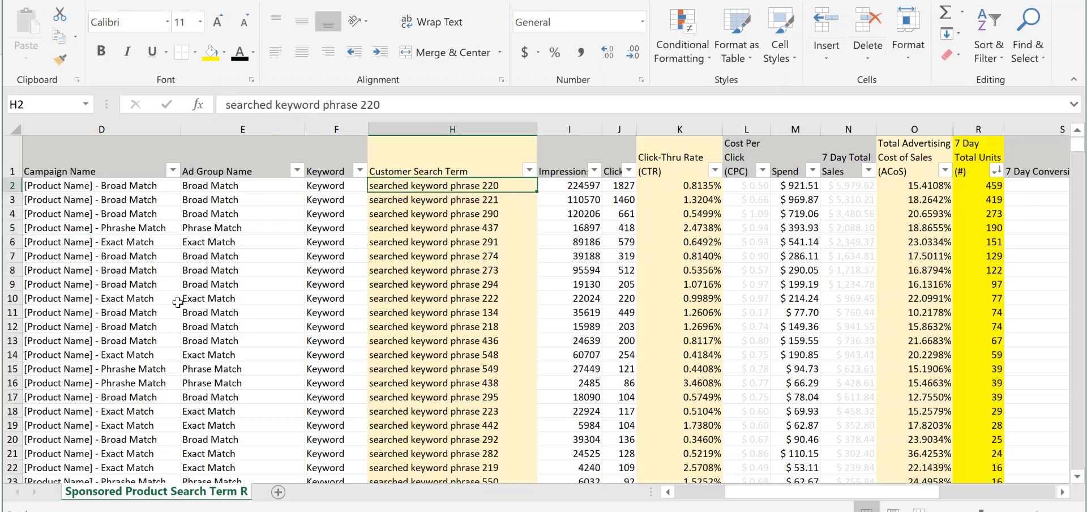
{"action": "left_click", "coordinate": [154, 297]}
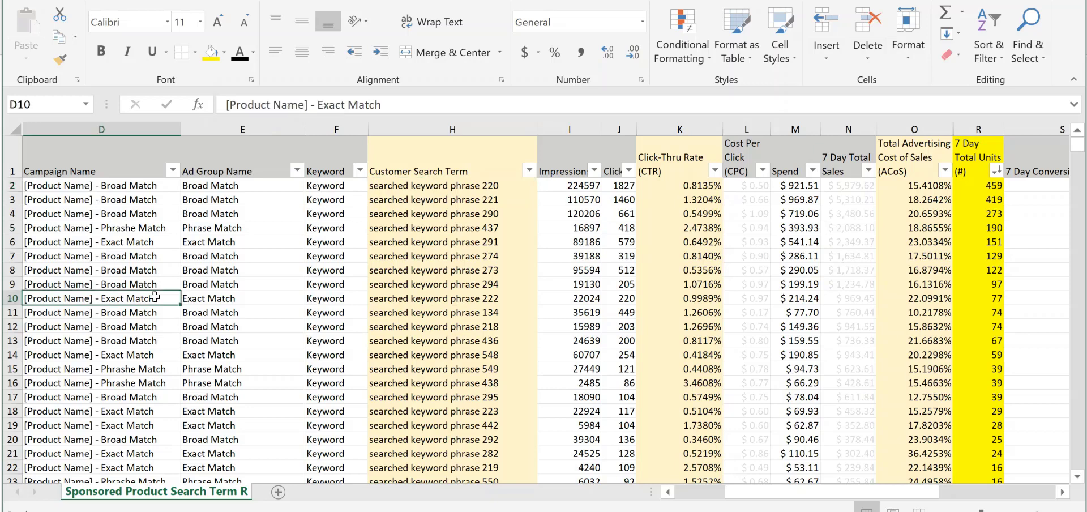
Review the ACoS values of the first 20 search terms alongside customer search terms 220 and 437
{"action": "left_click", "coordinate": [437, 188]}
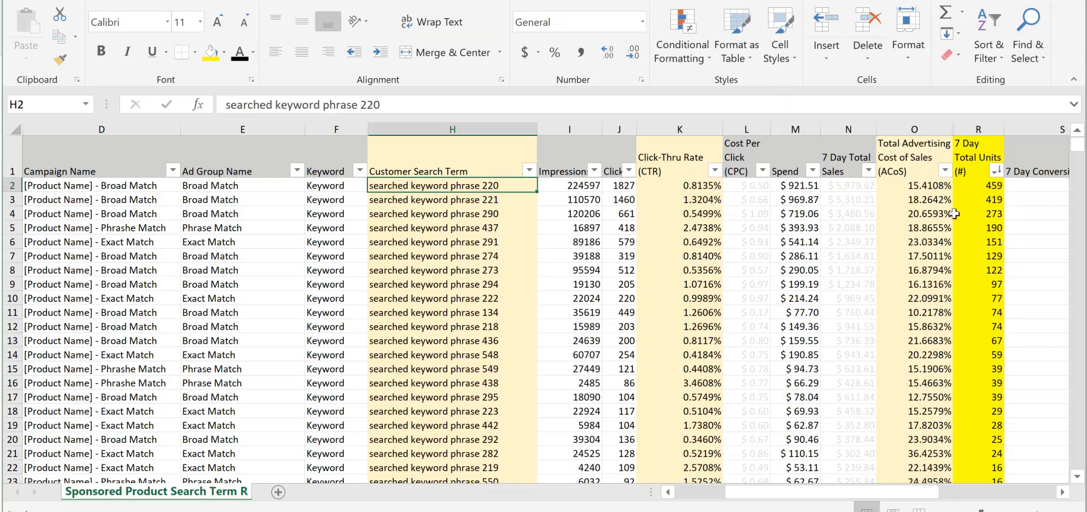
{"action": "left_click_drag", "start_coordinate": [926, 185], "coordinate": [935, 460]}
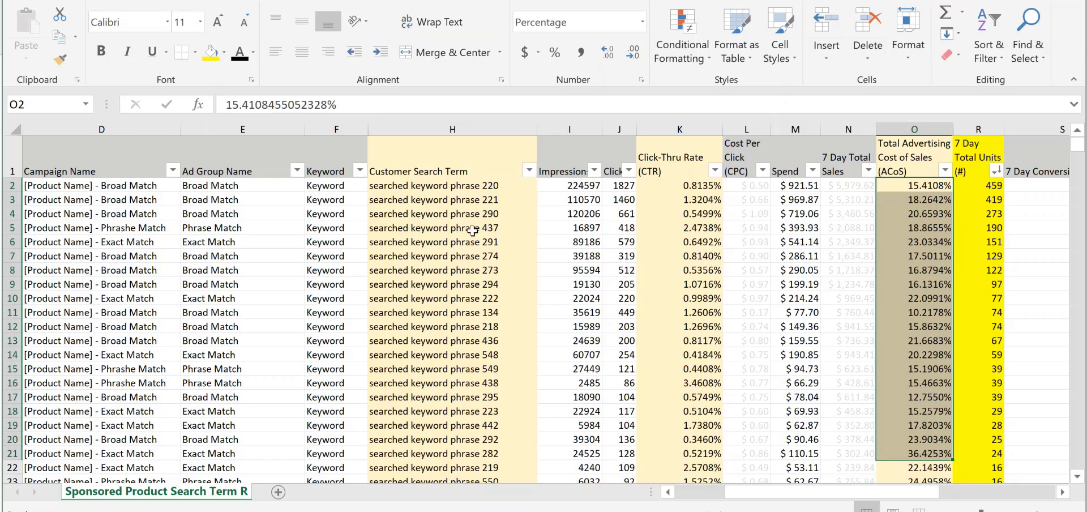
{"action": "left_click", "coordinate": [472, 230]}
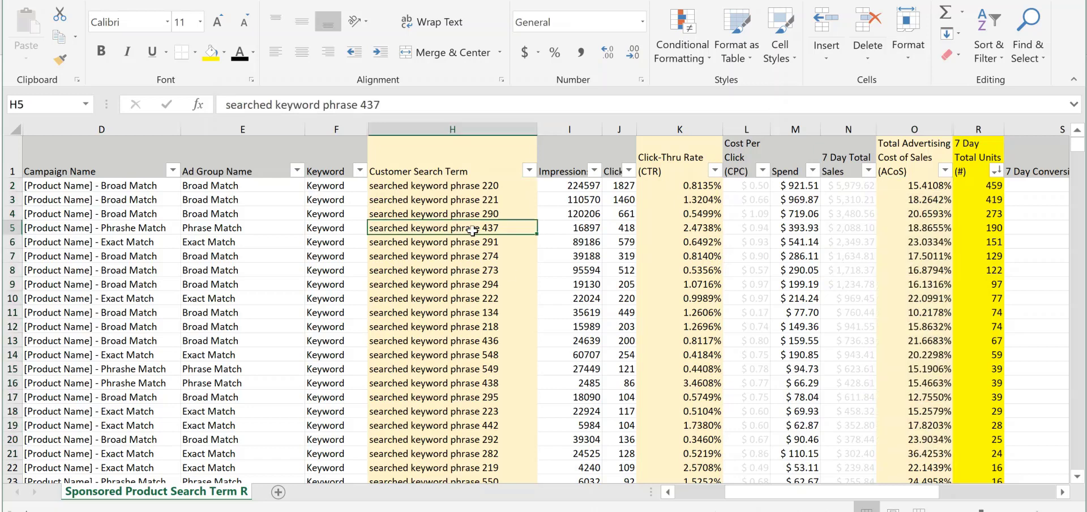
Review the leading customer search terms, from phrase 221 down to 438, alongside their ad group and campaign match types
{"action": "left_click", "coordinate": [500, 197]}
{"action": "left_click", "coordinate": [499, 215]}
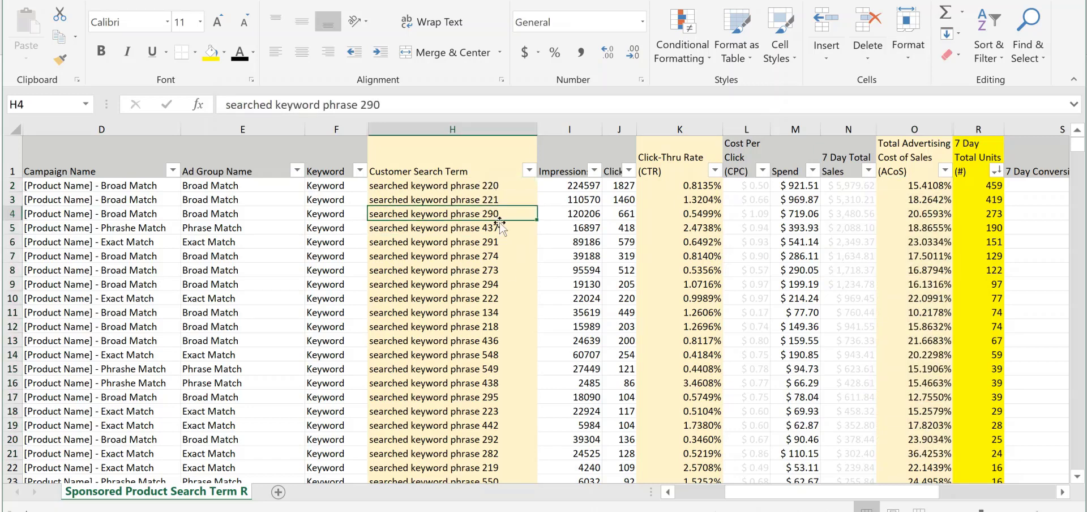
{"action": "left_click", "coordinate": [498, 254]}
{"action": "left_click", "coordinate": [496, 282]}
{"action": "left_click", "coordinate": [488, 325]}
{"action": "left_click", "coordinate": [491, 368]}
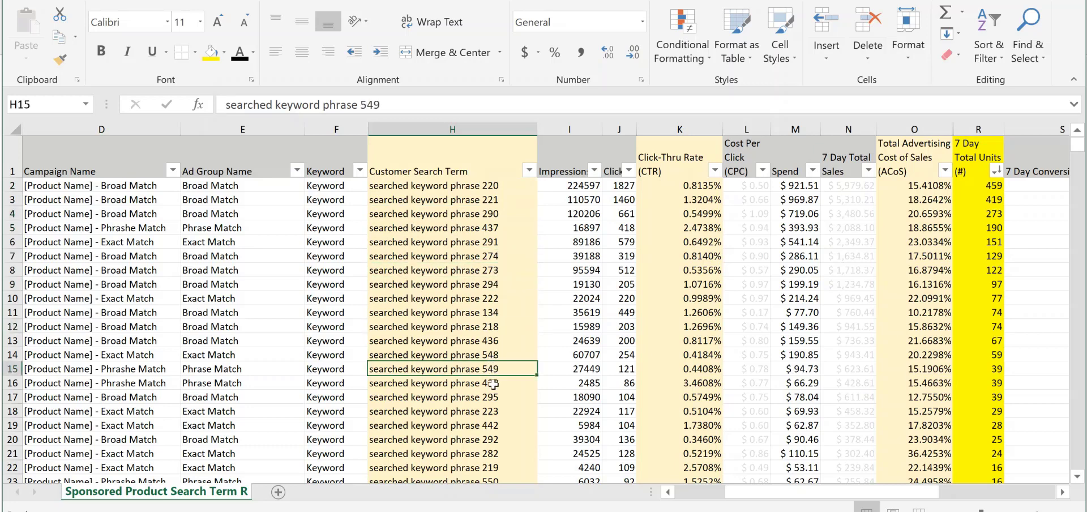
{"action": "left_click", "coordinate": [493, 385]}
{"action": "left_click_drag", "start_coordinate": [232, 186], "coordinate": [238, 352]}
{"action": "left_click", "coordinate": [457, 241]}
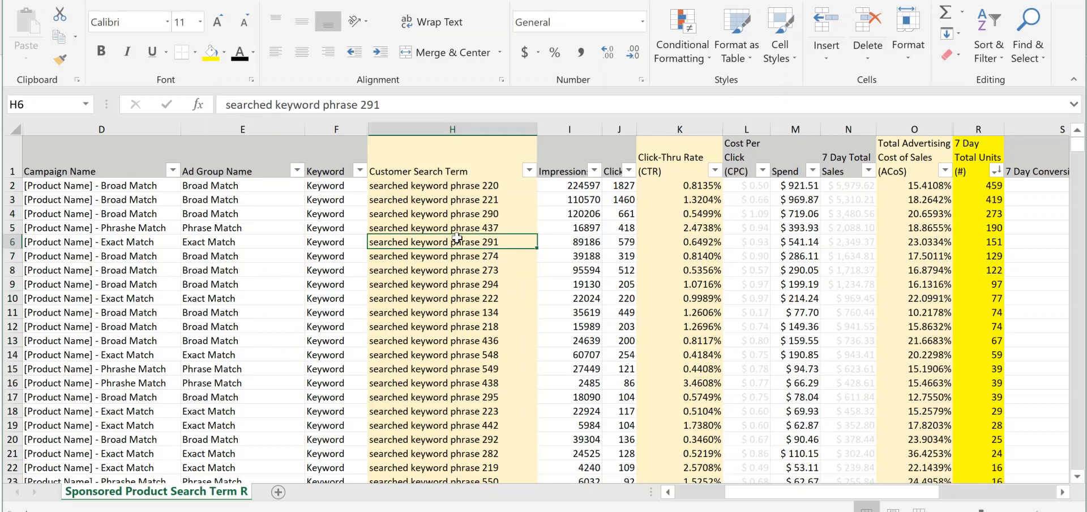
{"action": "left_click", "coordinate": [130, 186]}
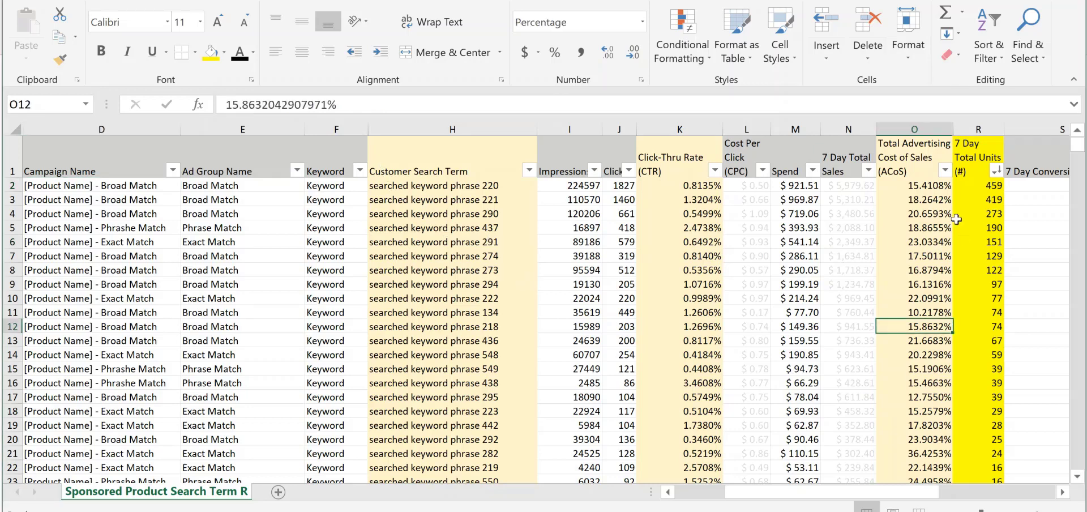
Review the 7 Day Total Units of the best sellers and the first 20 customer search terms, starting with phrase 220
{"action": "left_click_drag", "start_coordinate": [995, 184], "coordinate": [466, 411]}
{"action": "left_click", "coordinate": [466, 412]}
{"action": "left_click_drag", "start_coordinate": [473, 185], "coordinate": [507, 447]}
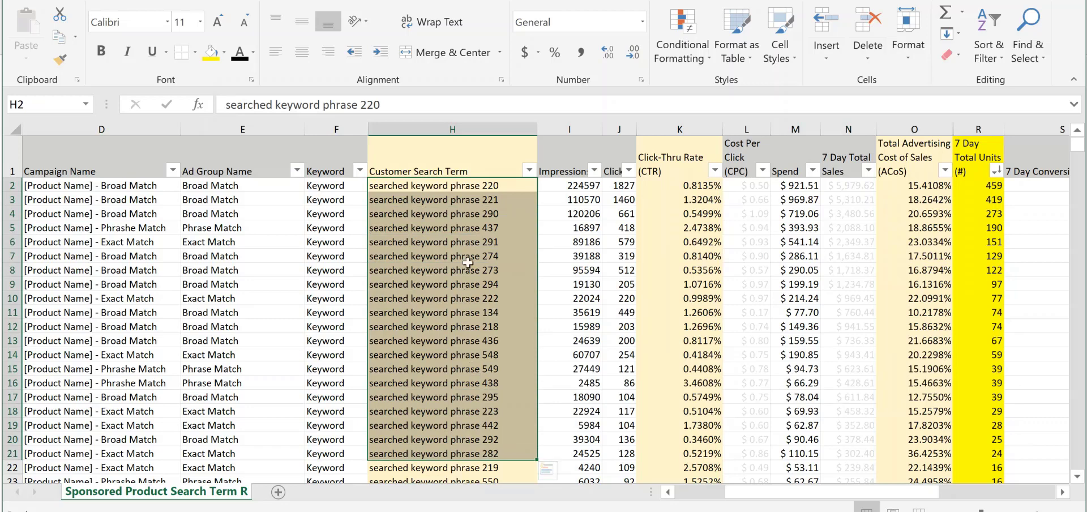
{"action": "left_click", "coordinate": [479, 189]}
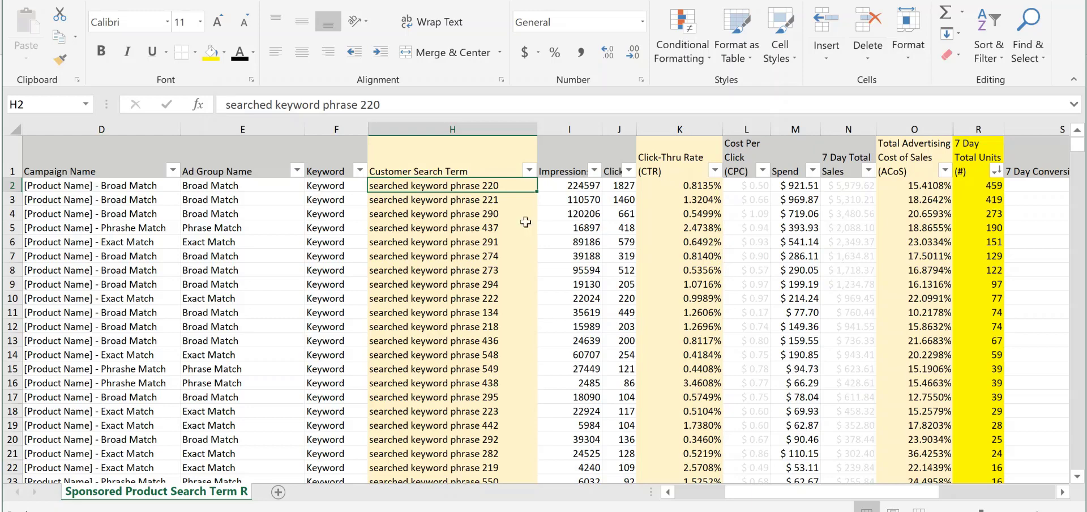
Filter the Keyword column to show only the * rows from the automatic campaign
{"action": "scroll", "coordinate": [442, 339], "scroll_direction": "down", "scroll_amount": 5}
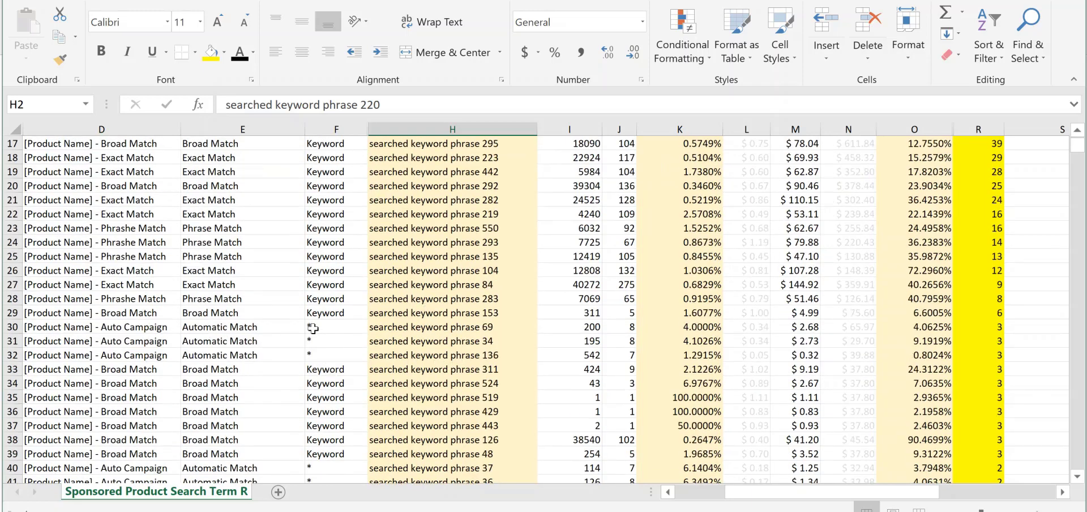
{"action": "left_click_drag", "start_coordinate": [316, 327], "coordinate": [317, 355]}
{"action": "scroll", "coordinate": [342, 354], "scroll_direction": "up", "scroll_amount": 5}
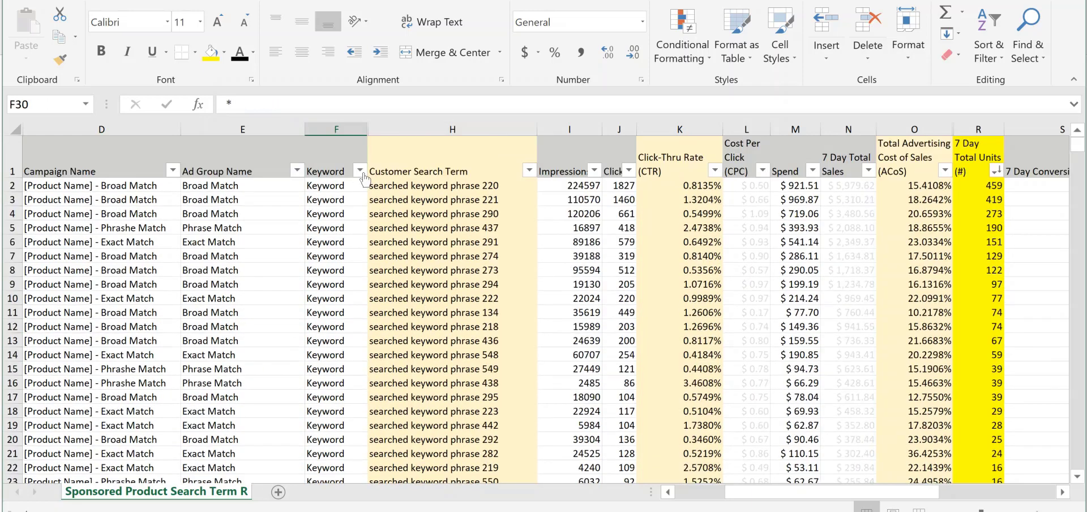
{"action": "left_click", "coordinate": [359, 170]}
{"action": "left_click", "coordinate": [164, 288]}
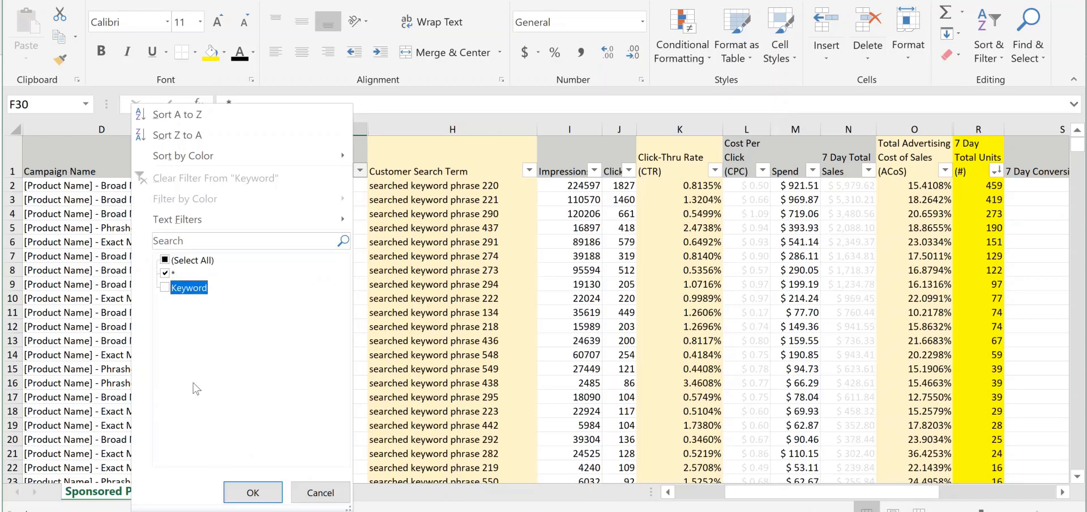
{"action": "left_click", "coordinate": [253, 492]}
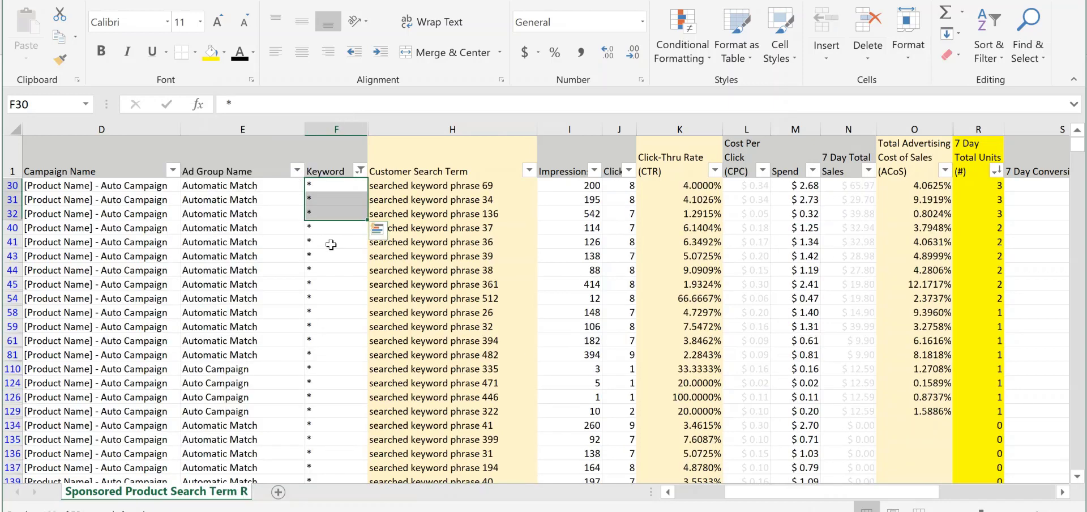
Examine the automatic campaign's converting search terms by 7 Day Total Units, ACoS and cost per click
{"action": "left_click", "coordinate": [452, 242]}
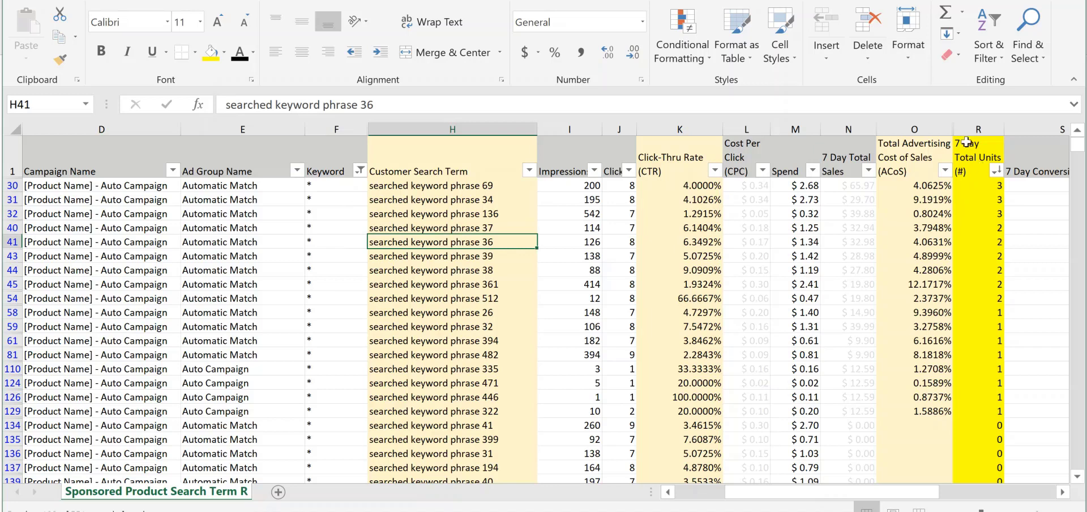
{"action": "left_click_drag", "start_coordinate": [995, 186], "coordinate": [1007, 418]}
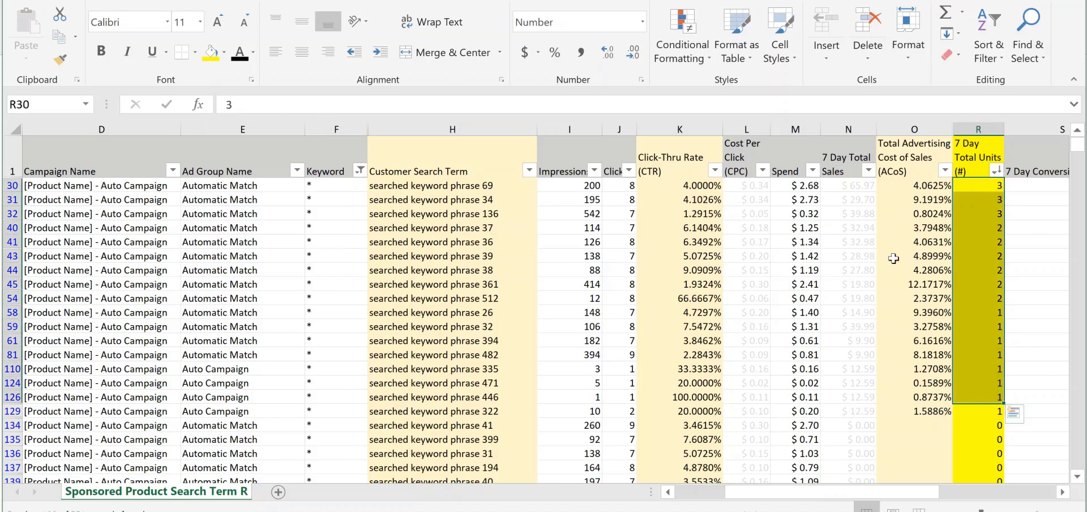
{"action": "left_click_drag", "start_coordinate": [916, 187], "coordinate": [939, 417]}
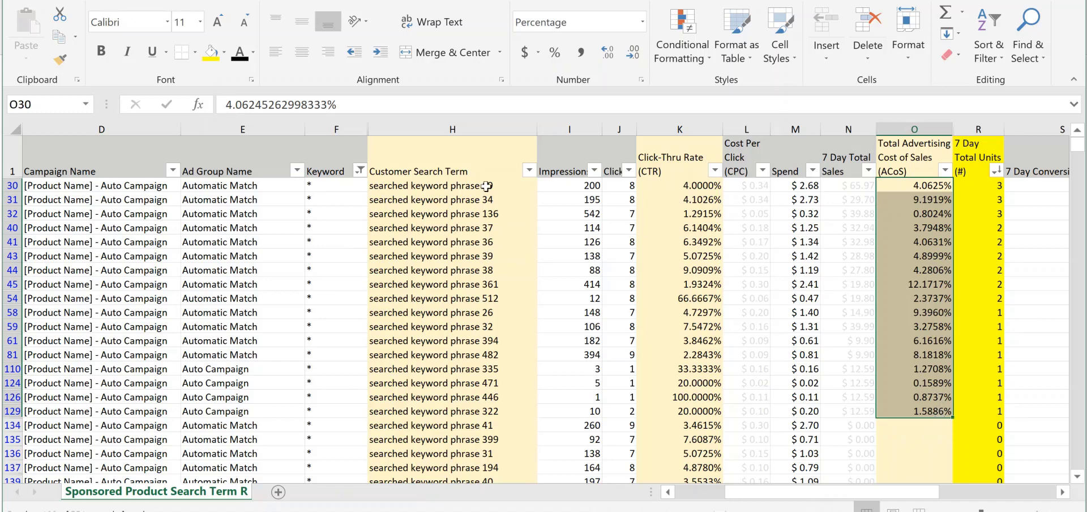
{"action": "left_click_drag", "start_coordinate": [487, 186], "coordinate": [527, 421]}
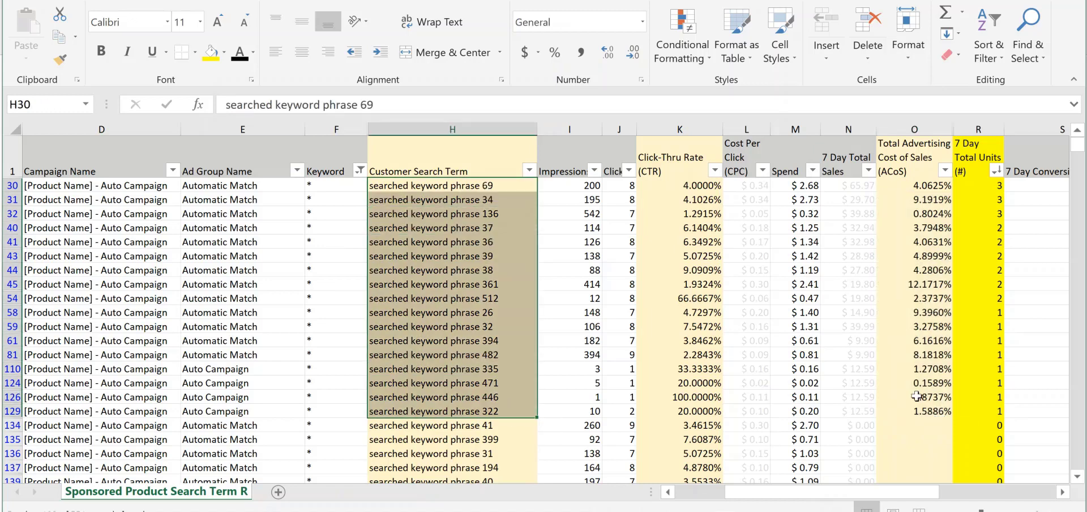
{"action": "left_click_drag", "start_coordinate": [930, 410], "coordinate": [944, 186]}
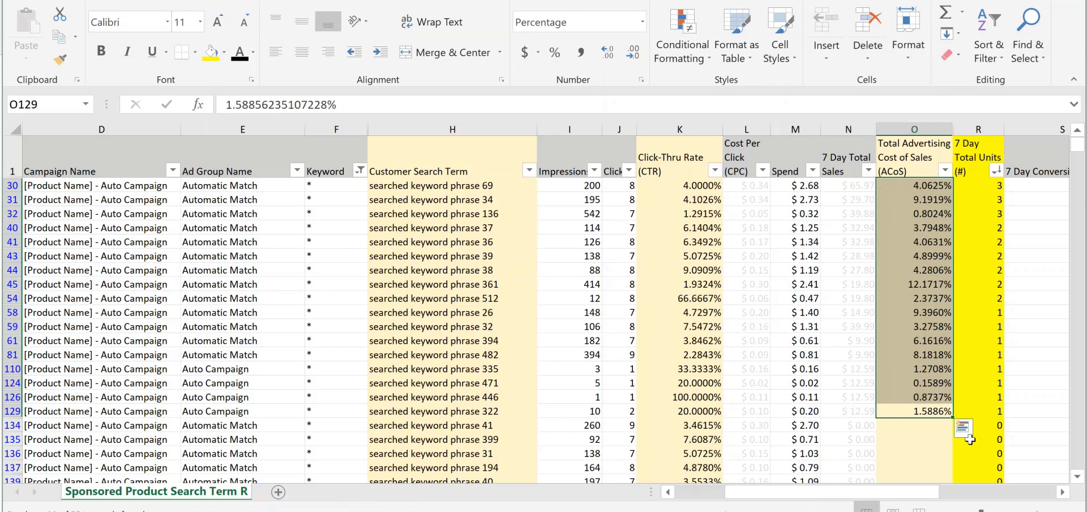
{"action": "left_click_drag", "start_coordinate": [497, 185], "coordinate": [496, 412]}
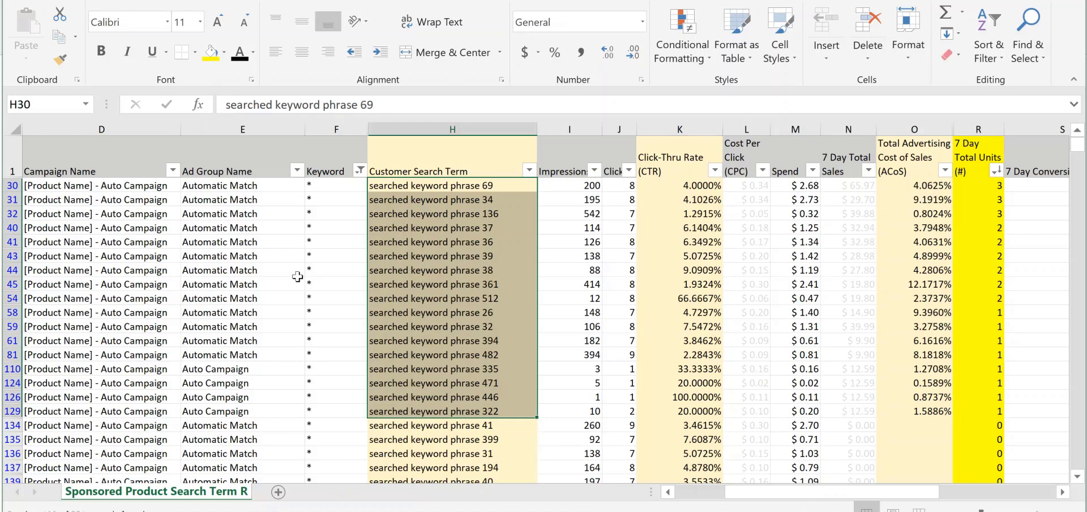
{"action": "left_click", "coordinate": [391, 230]}
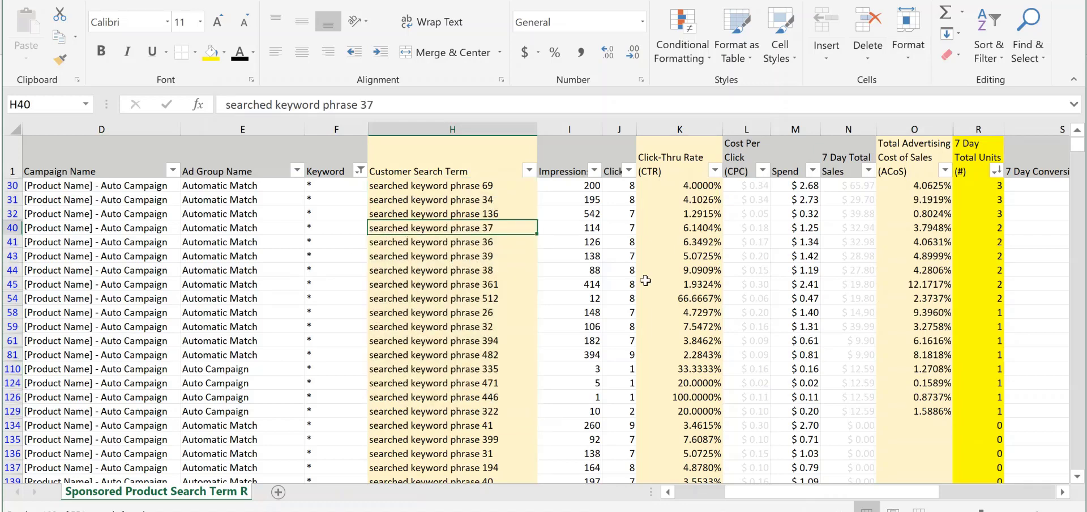
{"action": "left_click", "coordinate": [735, 286]}
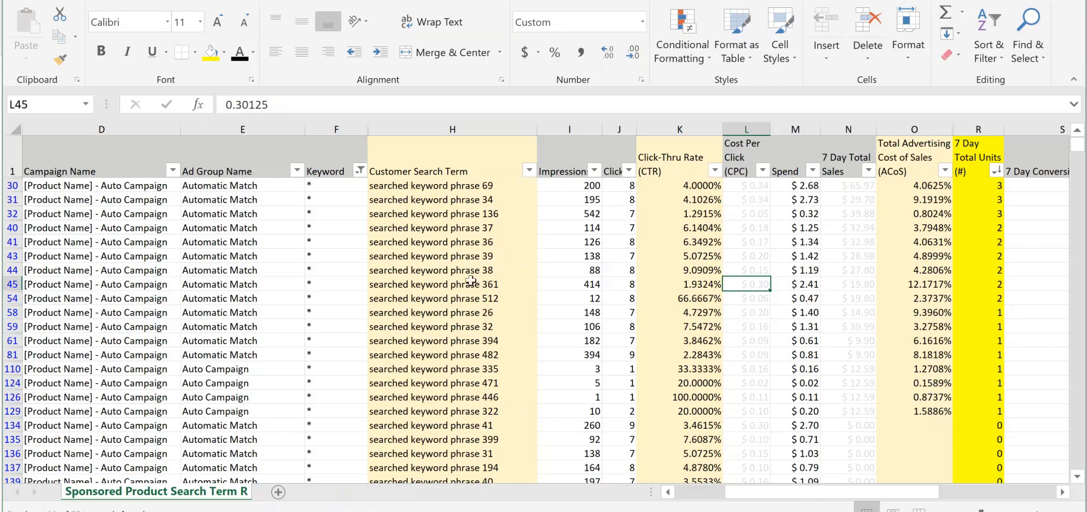
Include the Keyword rows in the Keyword column filter again so all search terms are shown
{"action": "left_click", "coordinate": [351, 173]}
{"action": "left_click", "coordinate": [360, 171]}
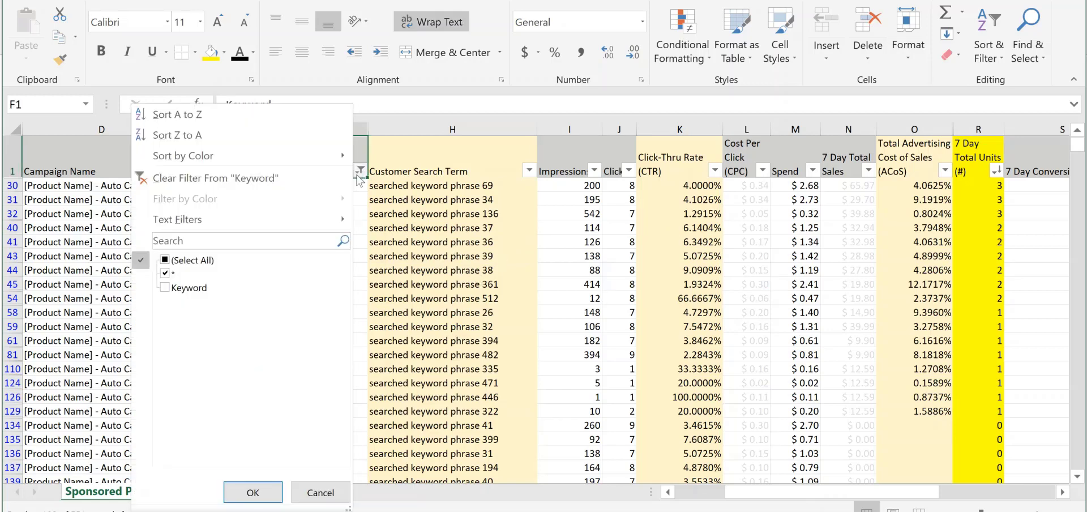
{"action": "left_click", "coordinate": [164, 287]}
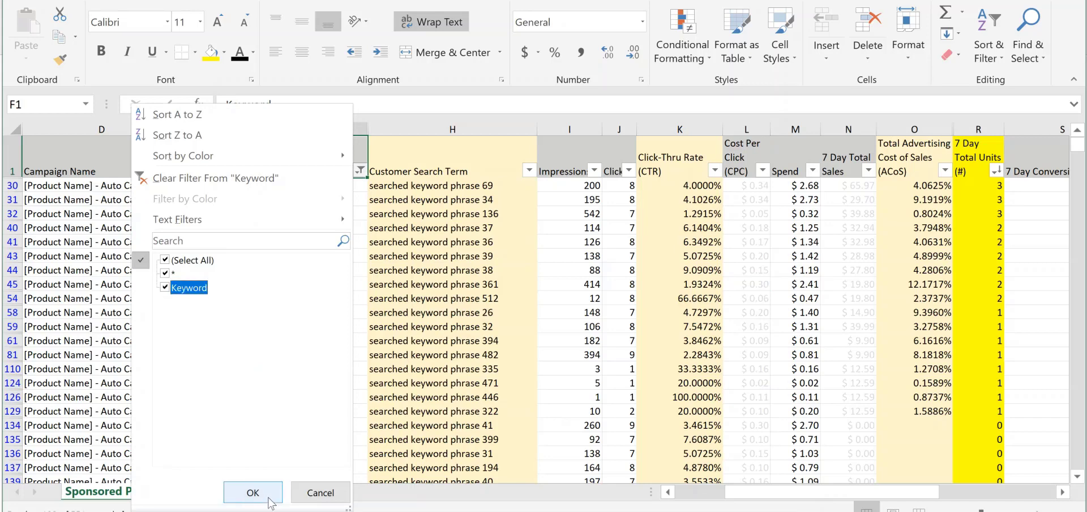
{"action": "left_click", "coordinate": [252, 492]}
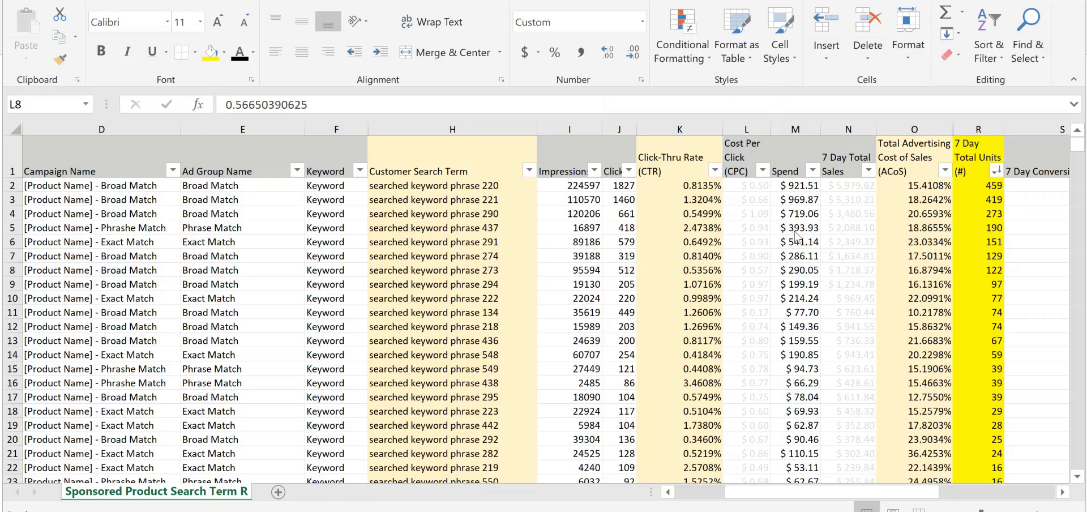
Sort the report by Spend from largest to smallest
{"action": "left_click", "coordinate": [753, 239]}
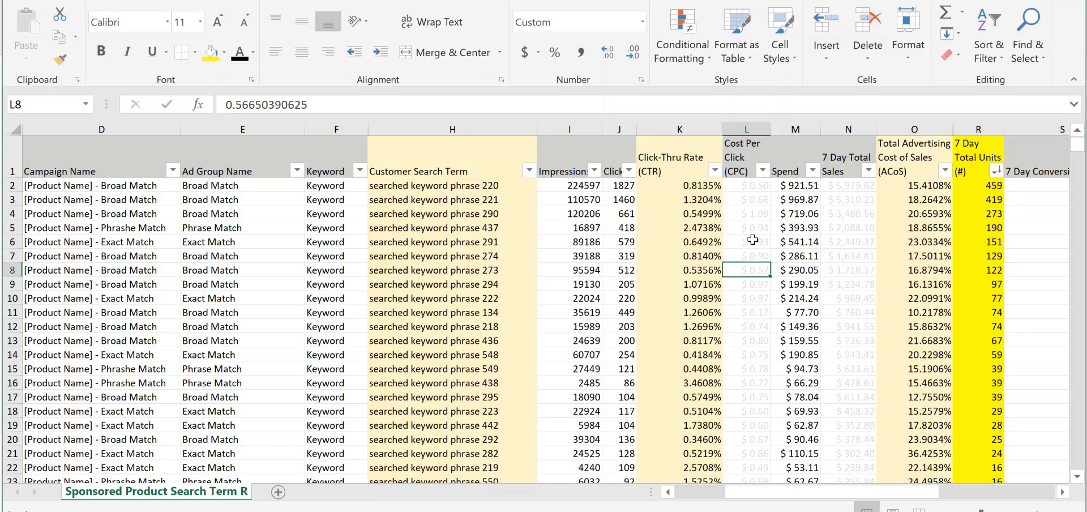
{"action": "left_click", "coordinate": [812, 171]}
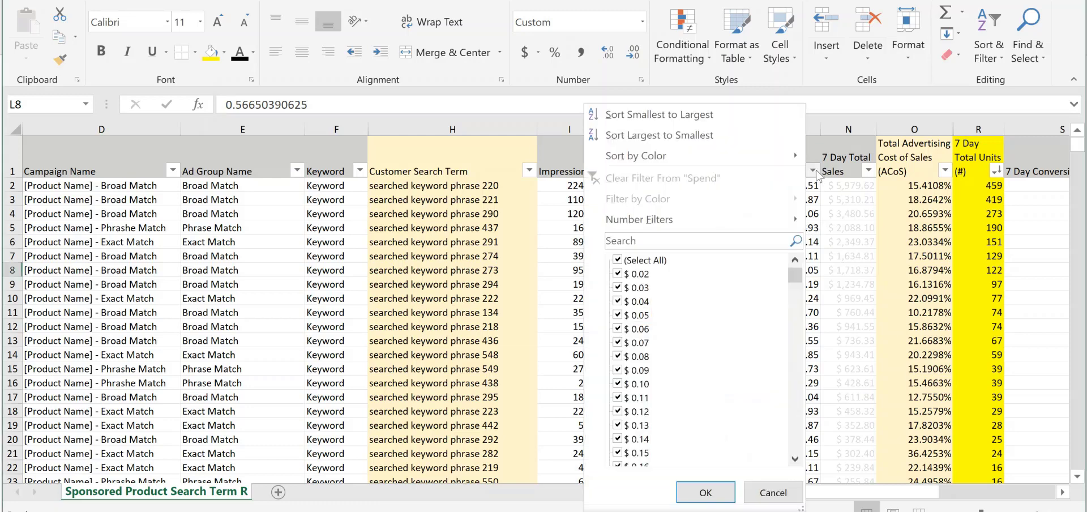
{"action": "left_click", "coordinate": [712, 134]}
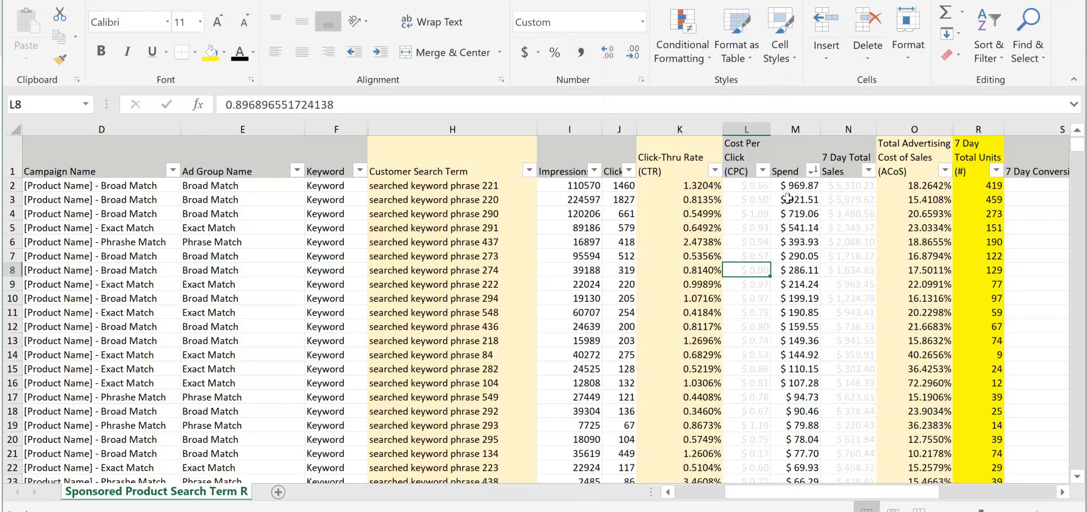
Examine the highest Spend amounts and their ACoS, comparing them with the lower-spend search terms further down the report
{"action": "left_click_drag", "start_coordinate": [790, 185], "coordinate": [796, 384]}
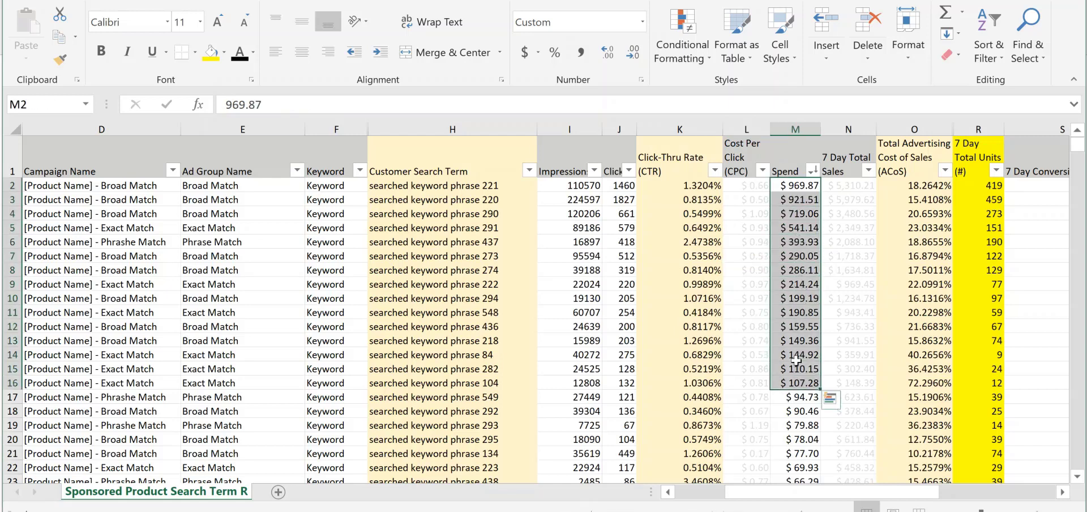
{"action": "left_click", "coordinate": [747, 312]}
{"action": "left_click", "coordinate": [923, 185]}
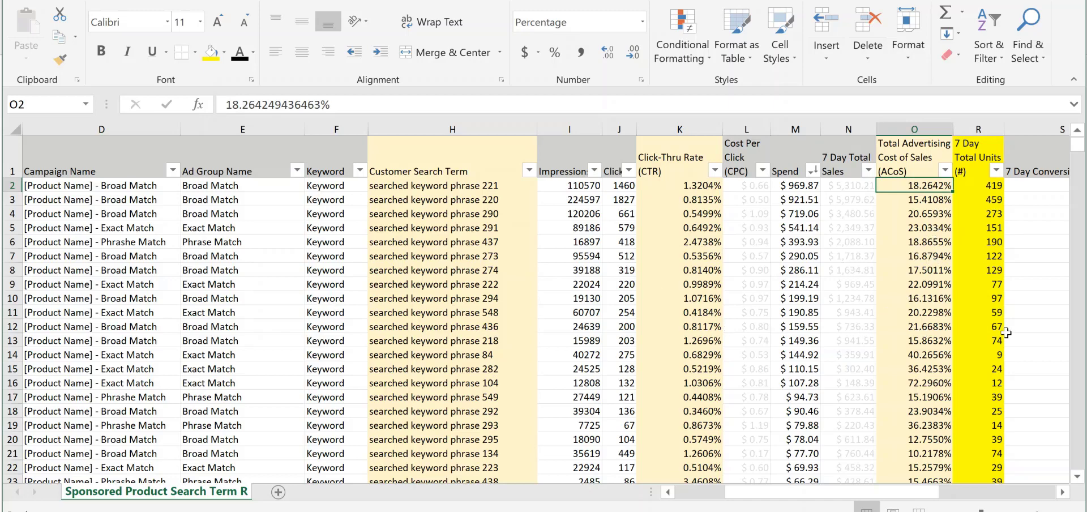
{"action": "scroll", "coordinate": [589, 305], "scroll_direction": "down", "scroll_amount": 4}
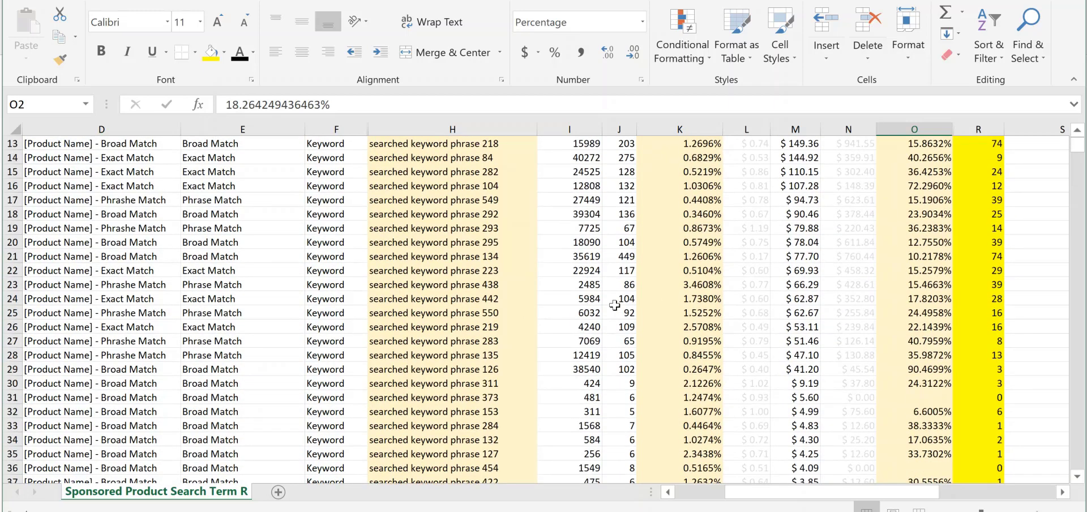
{"action": "scroll", "coordinate": [614, 306], "scroll_direction": "up", "scroll_amount": 4}
{"action": "scroll", "coordinate": [693, 320], "scroll_direction": "down", "scroll_amount": 7}
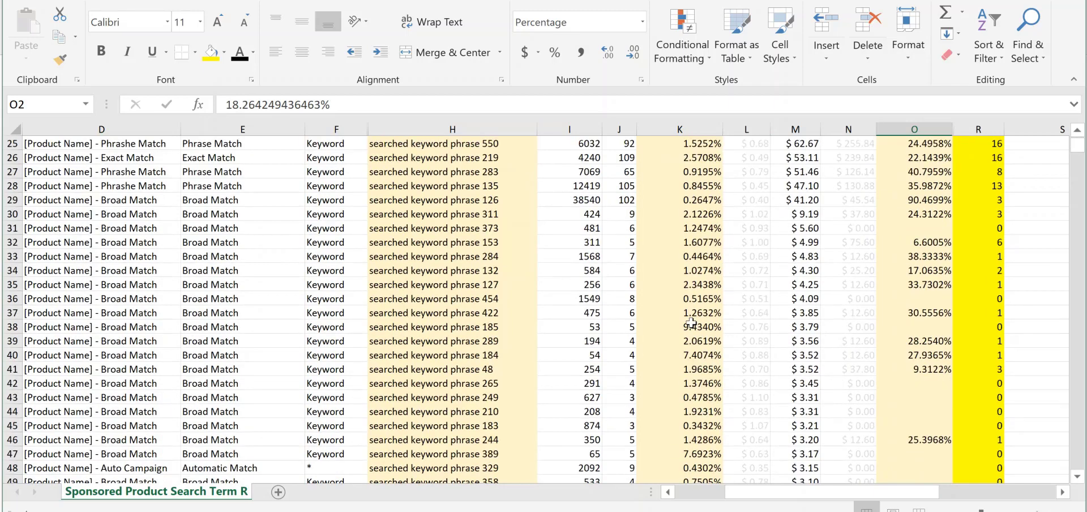
{"action": "scroll", "coordinate": [690, 323], "scroll_direction": "up", "scroll_amount": 5}
{"action": "scroll", "coordinate": [691, 323], "scroll_direction": "down", "scroll_amount": 7}
{"action": "scroll", "coordinate": [689, 294], "scroll_direction": "up", "scroll_amount": 8}
Check the ACoS values of the highest-spend search terms against their 7 Day Total Sales
{"action": "left_click", "coordinate": [852, 255]}
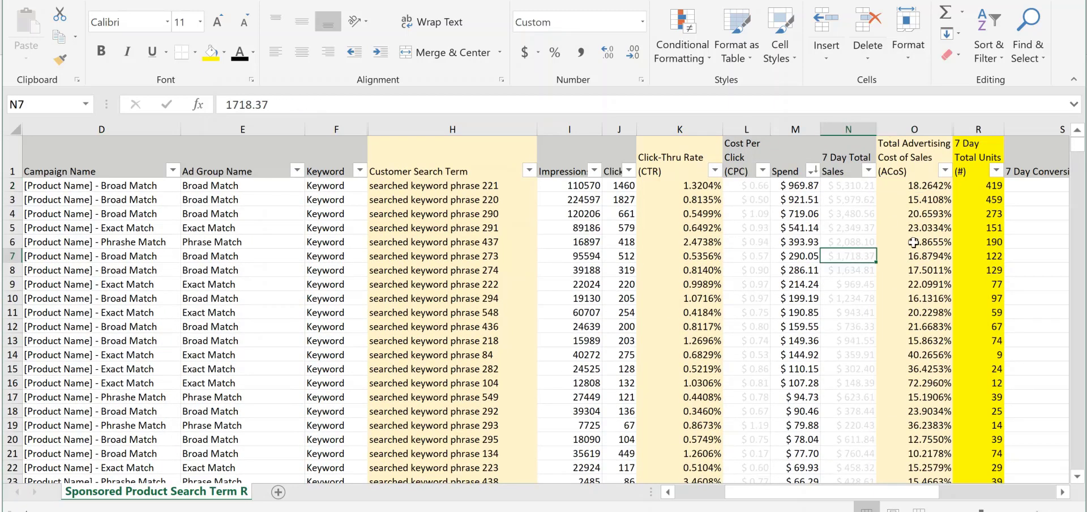
{"action": "left_click_drag", "start_coordinate": [919, 189], "coordinate": [926, 290]}
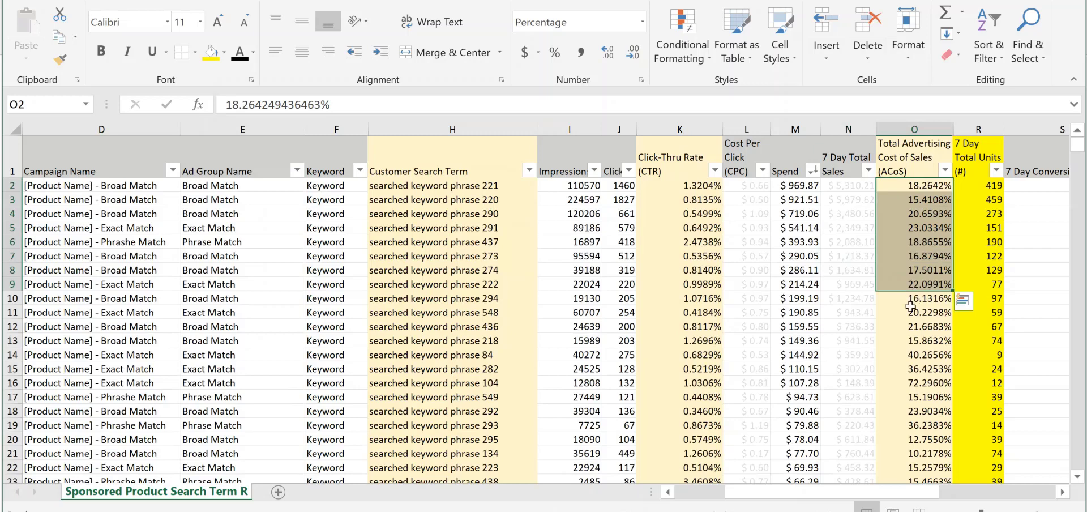
{"action": "left_click", "coordinate": [910, 310]}
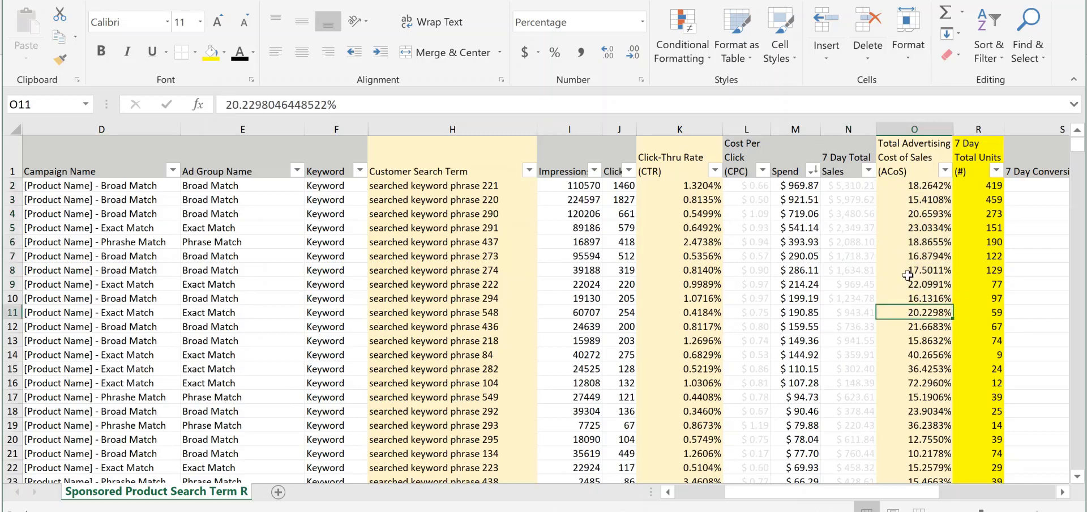
{"action": "left_click", "coordinate": [911, 186]}
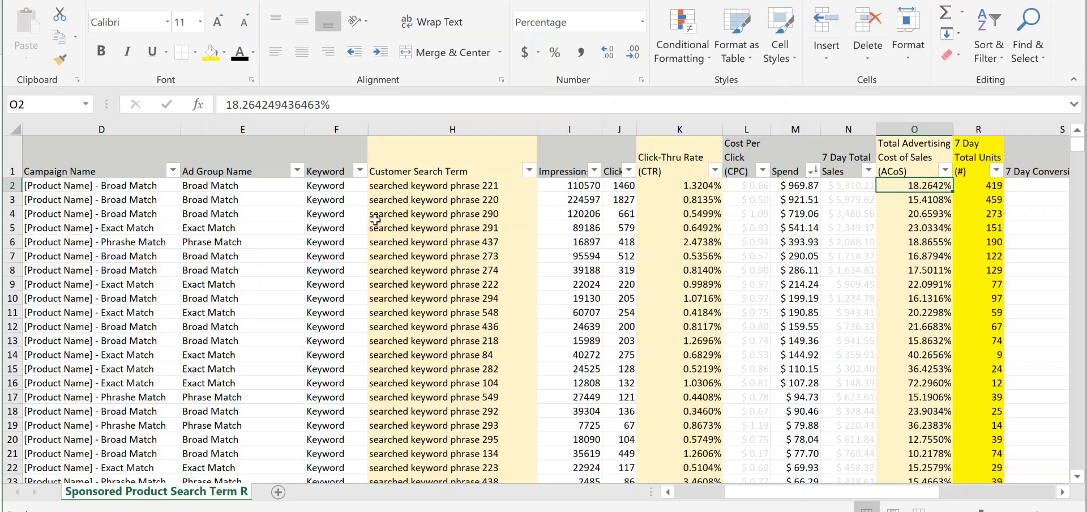
Review searched keyword phrase 221 and the top 13 Spend amounts alongside 7 Day Total Sales
{"action": "left_click", "coordinate": [419, 184]}
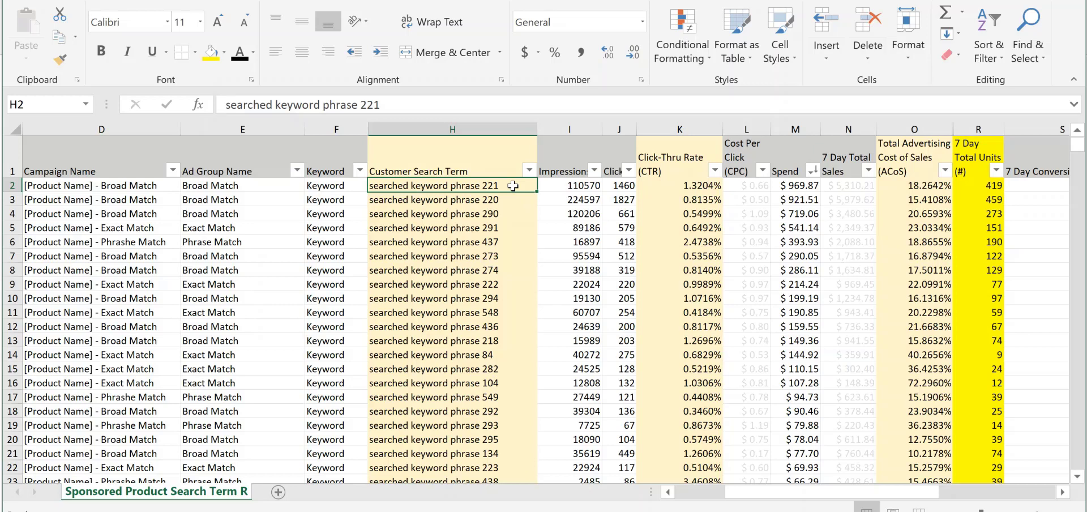
{"action": "left_click_drag", "start_coordinate": [787, 185], "coordinate": [790, 354]}
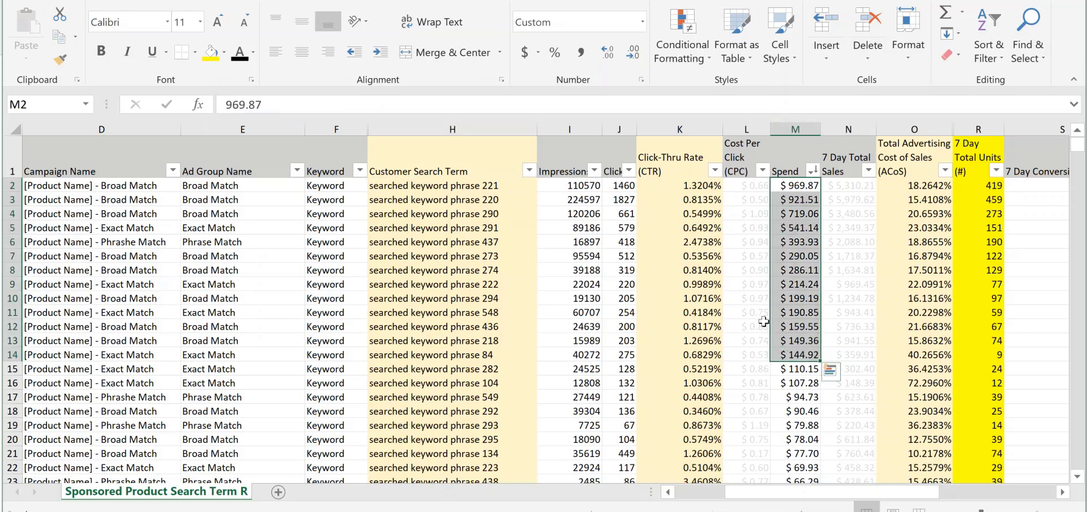
{"action": "left_click", "coordinate": [855, 254]}
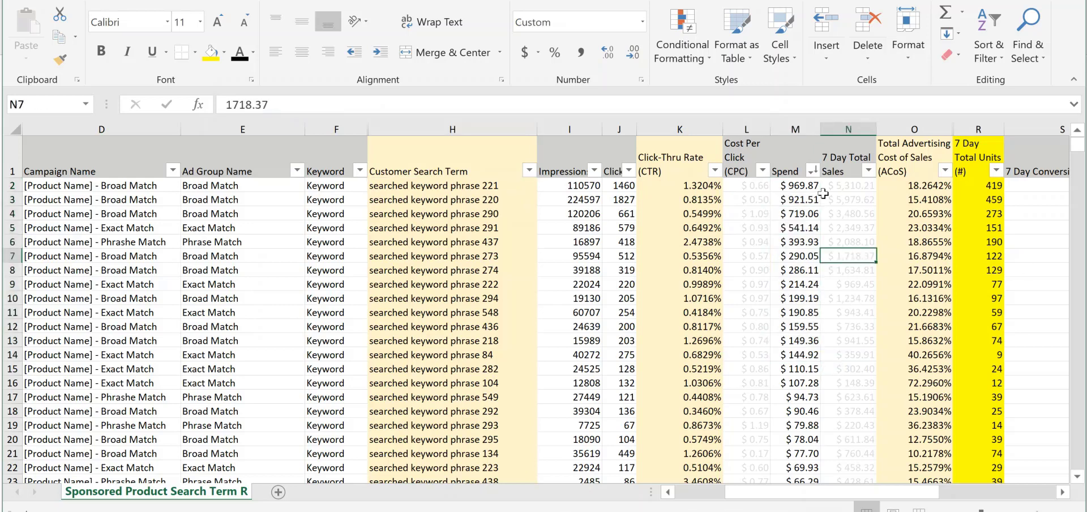
Reapply the largest-to-smallest sort on the Spend column
{"action": "left_click", "coordinate": [797, 163]}
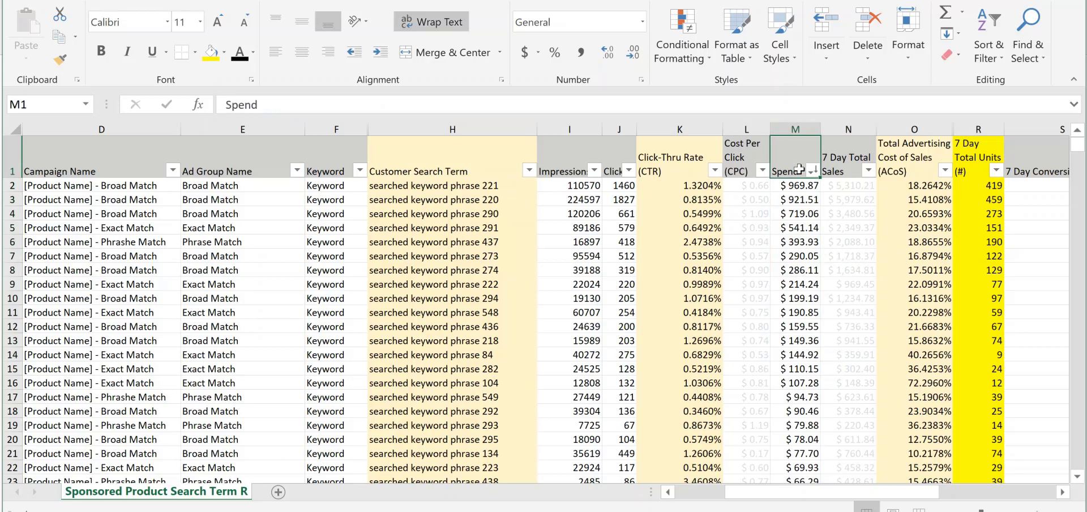
{"action": "left_click", "coordinate": [795, 120]}
{"action": "left_click", "coordinate": [813, 171]}
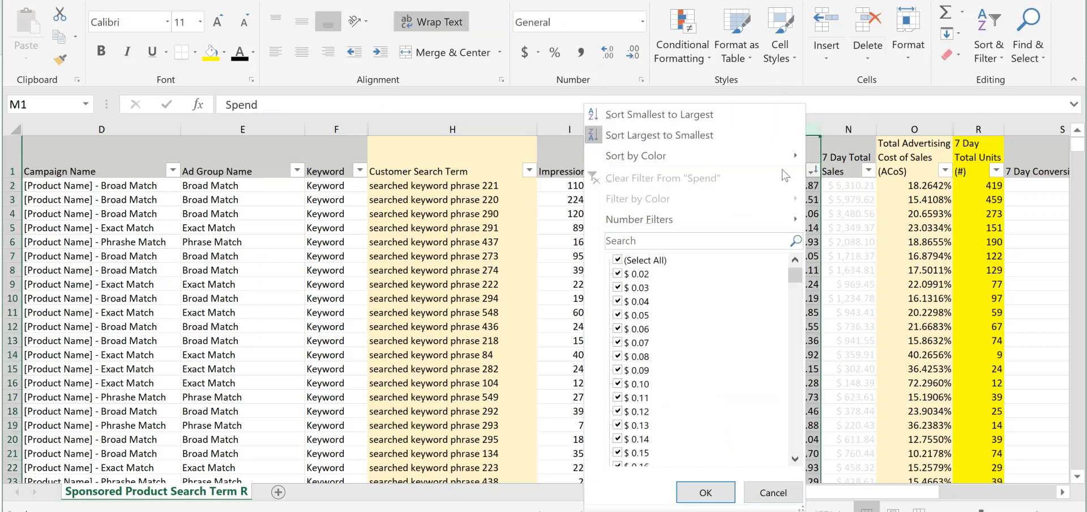
{"action": "left_click", "coordinate": [726, 137]}
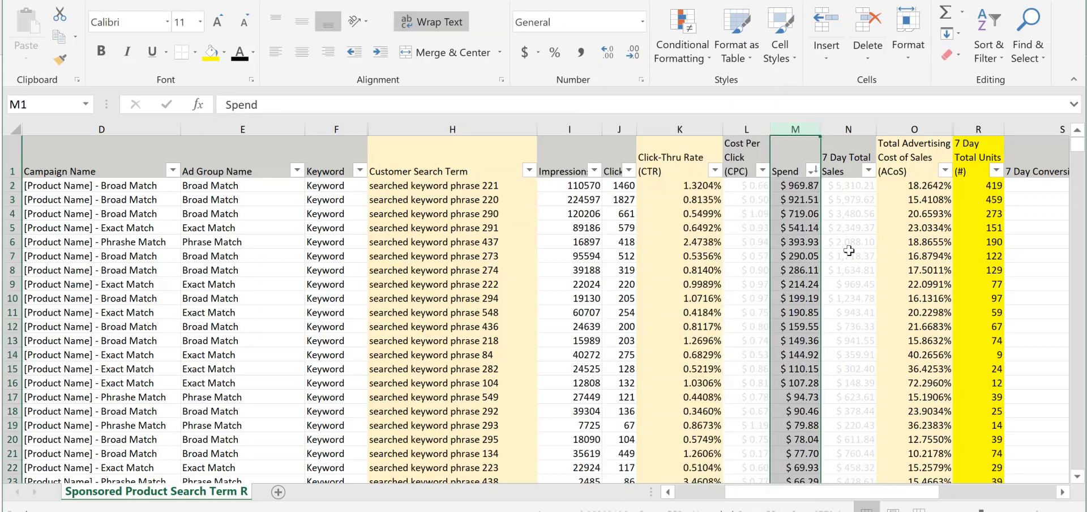
Check the Spend and ACoS of searched keyword phrase 221
{"action": "left_click", "coordinate": [488, 190]}
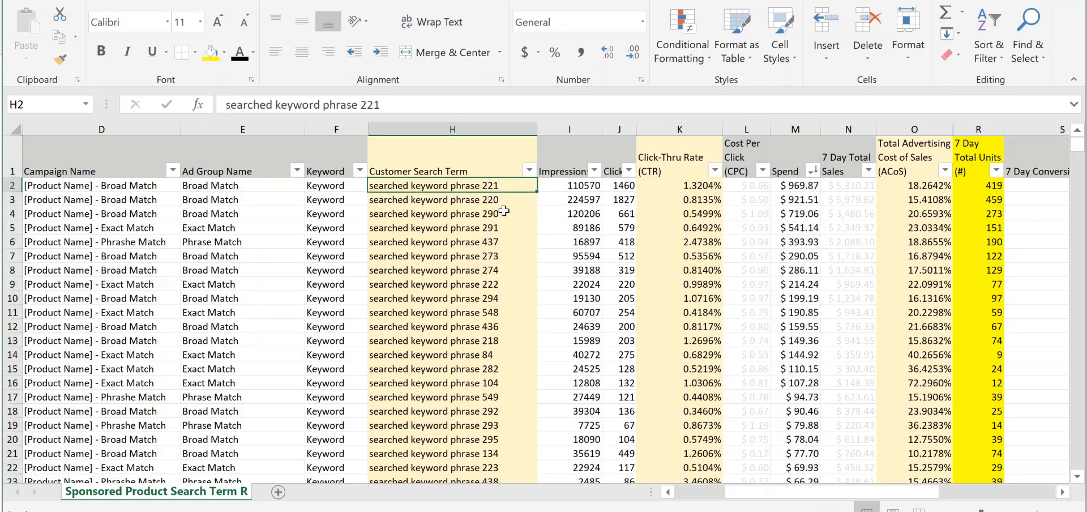
{"action": "left_click", "coordinate": [809, 187]}
{"action": "left_click", "coordinate": [912, 186]}
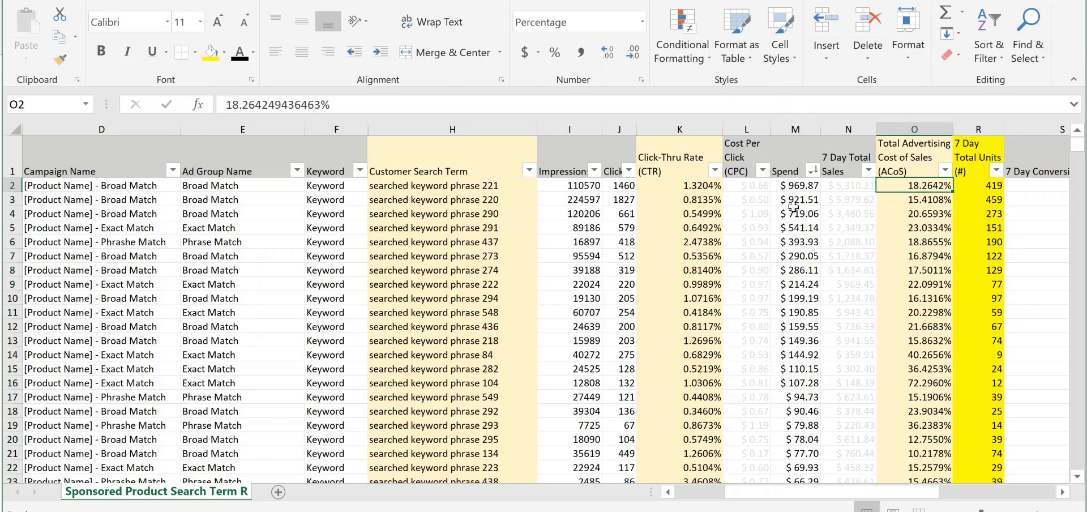
{"action": "left_click", "coordinate": [501, 185]}
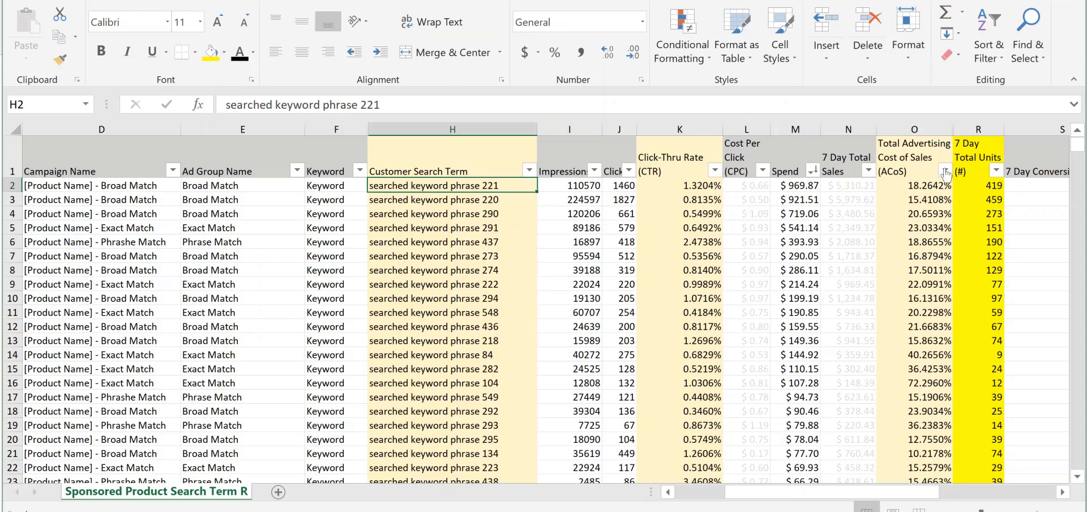
Sort the report by Clicks from largest to smallest and examine the click counts down the list
{"action": "left_click", "coordinate": [629, 171]}
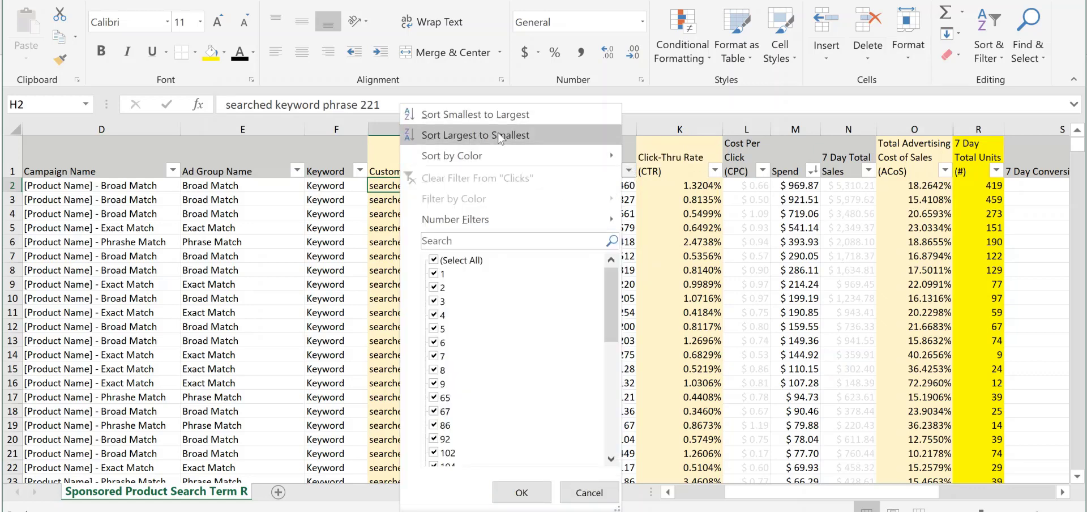
{"action": "left_click", "coordinate": [518, 138]}
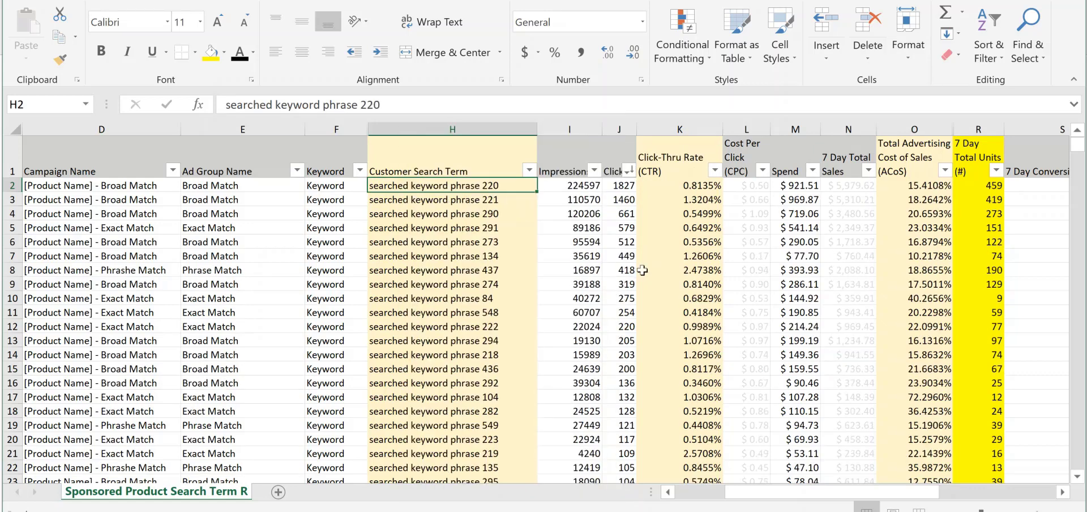
{"action": "left_click", "coordinate": [640, 271]}
{"action": "left_click_drag", "start_coordinate": [623, 185], "coordinate": [624, 400]}
{"action": "scroll", "coordinate": [716, 383], "scroll_direction": "down", "scroll_amount": 7}
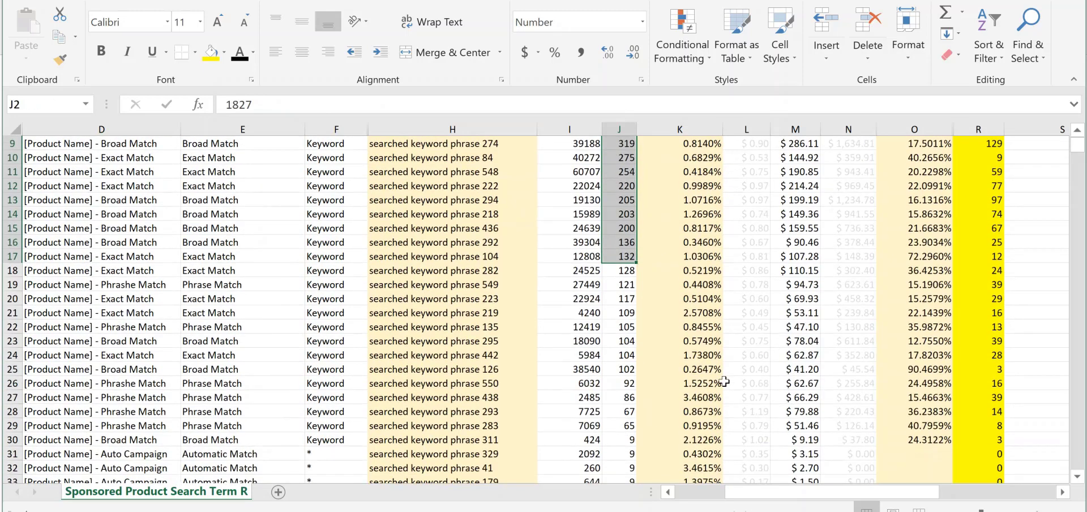
{"action": "left_click", "coordinate": [627, 271]}
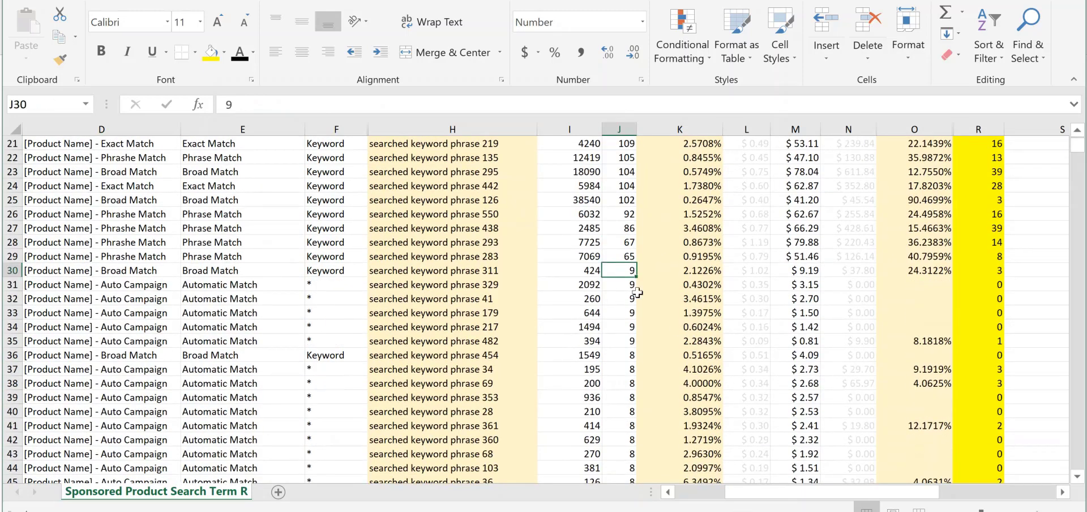
{"action": "scroll", "coordinate": [661, 336], "scroll_direction": "up", "scroll_amount": 7}
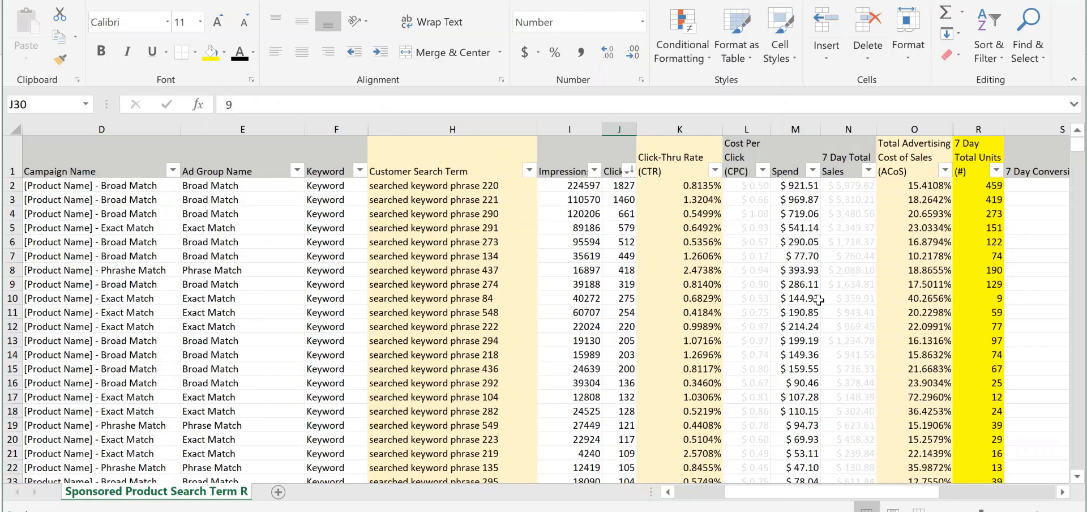
Filter the Total Advertising Cost of Sales (ACoS) column to show only values greater than 31%
{"action": "left_click", "coordinate": [945, 170]}
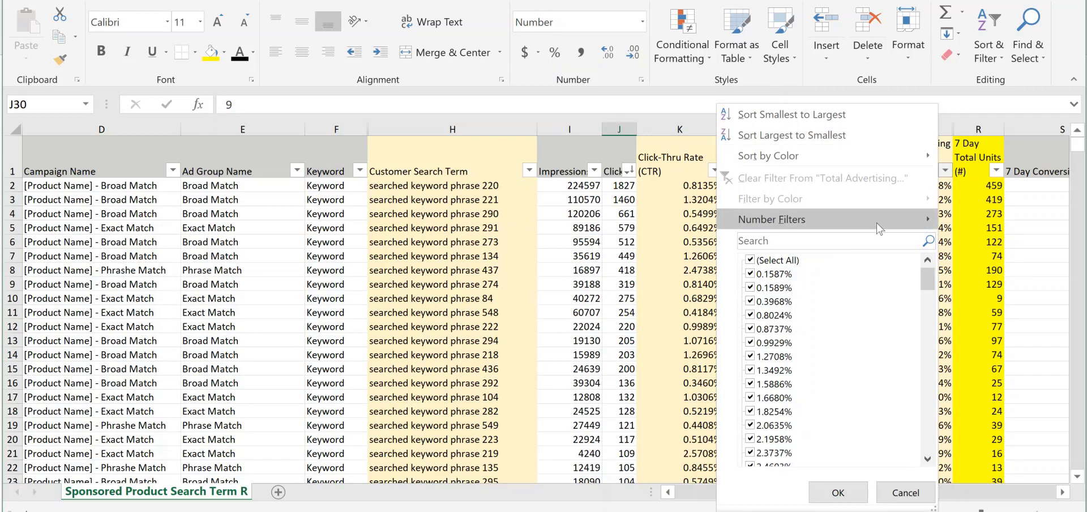
{"action": "mouse_move", "coordinate": [877, 222]}
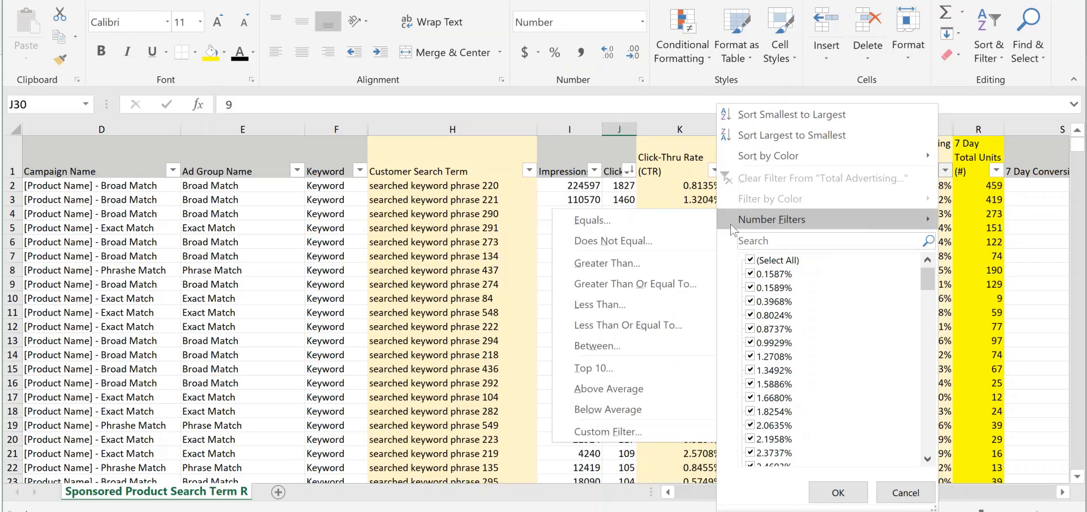
{"action": "left_click", "coordinate": [644, 264]}
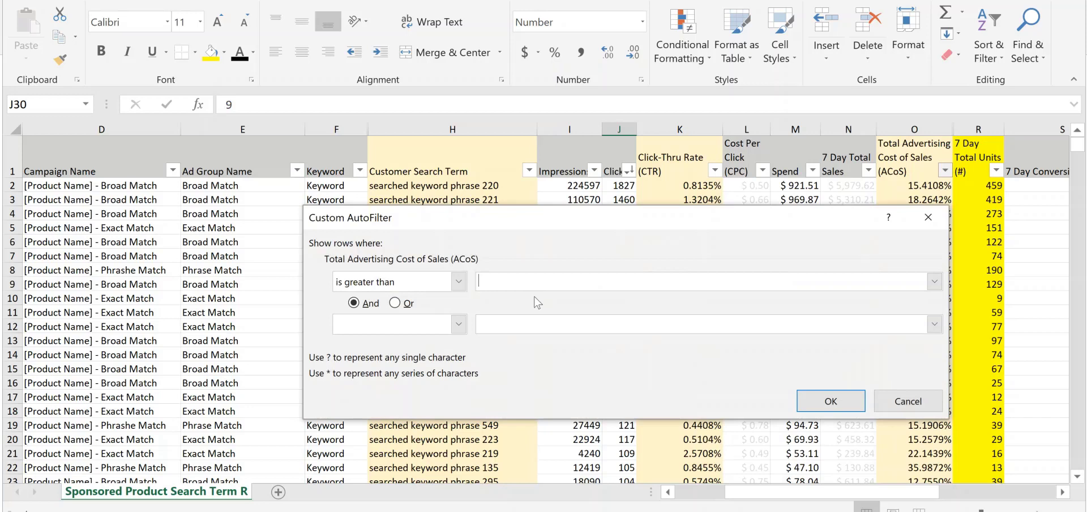
{"action": "type", "text": "31%"}
{"action": "left_click", "coordinate": [831, 401]}
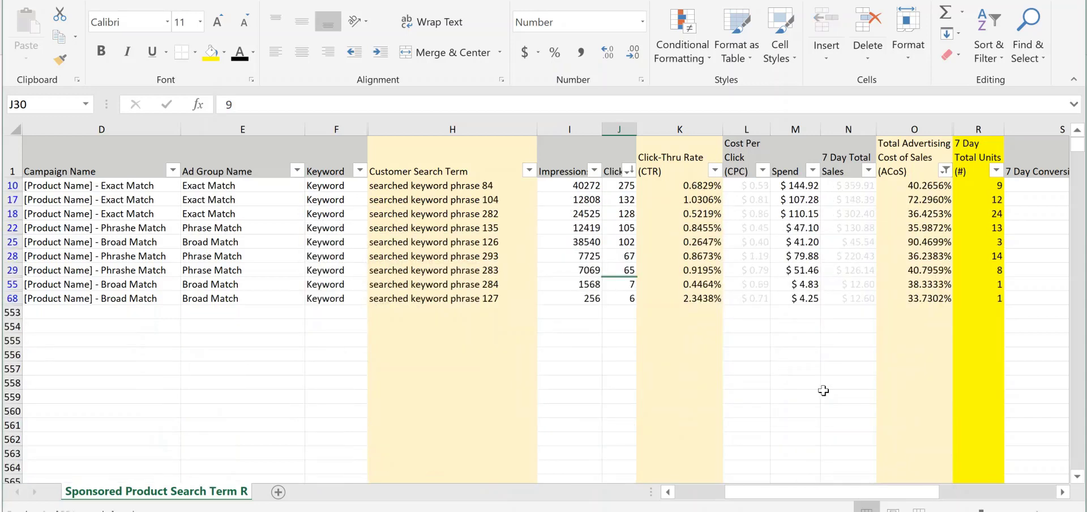
{"action": "left_click", "coordinate": [891, 310]}
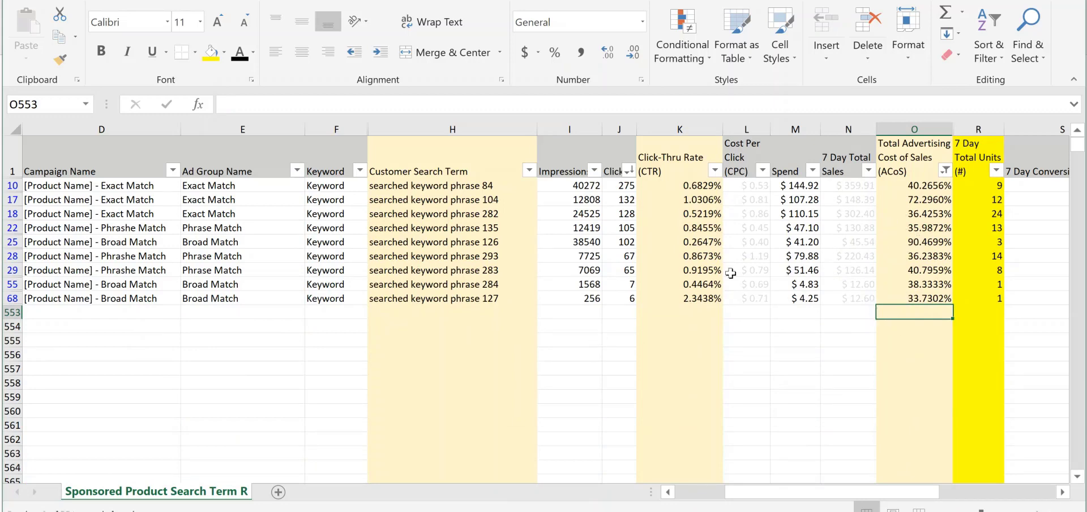
Compare the Clicks and ACoS of searched keyword phrase 84 among the filtered high-ACoS search terms
{"action": "left_click", "coordinate": [619, 186]}
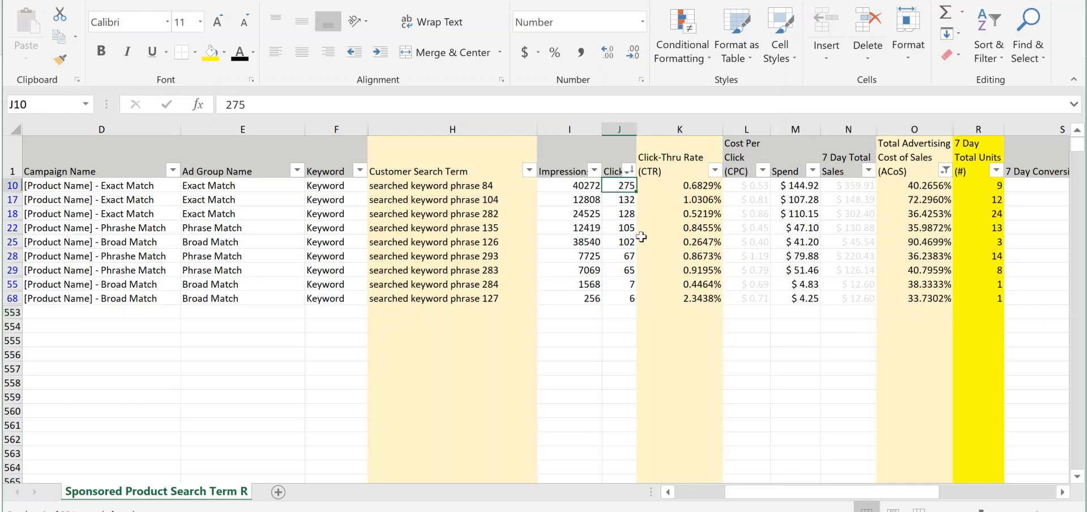
{"action": "left_click", "coordinate": [926, 190]}
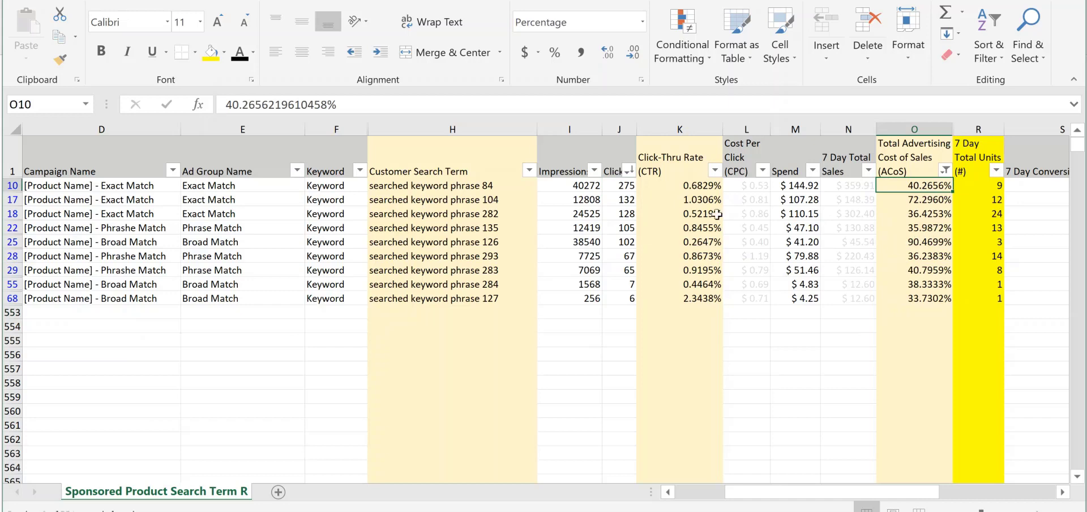
{"action": "left_click", "coordinate": [625, 190]}
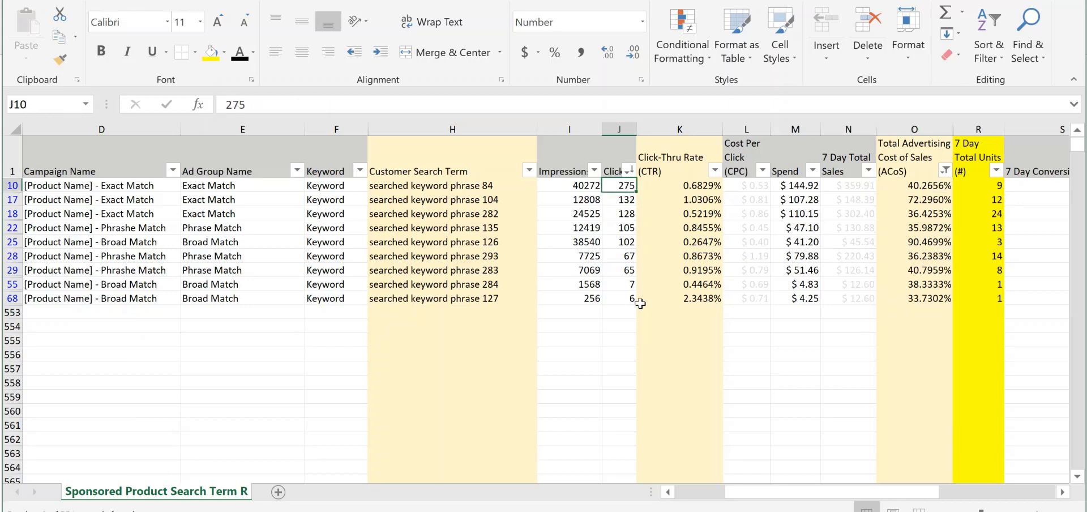
{"action": "left_click", "coordinate": [465, 190]}
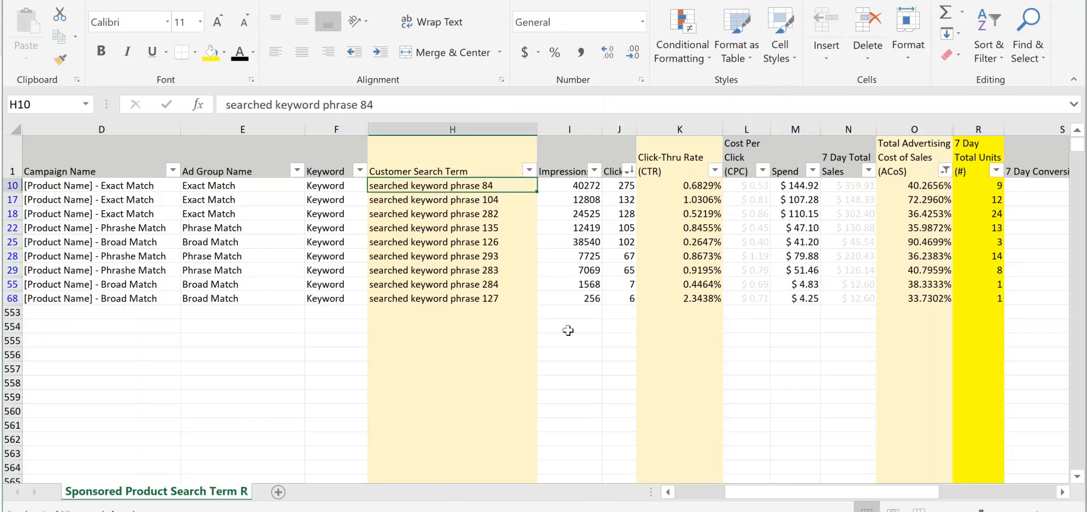
{"action": "left_click", "coordinate": [927, 191]}
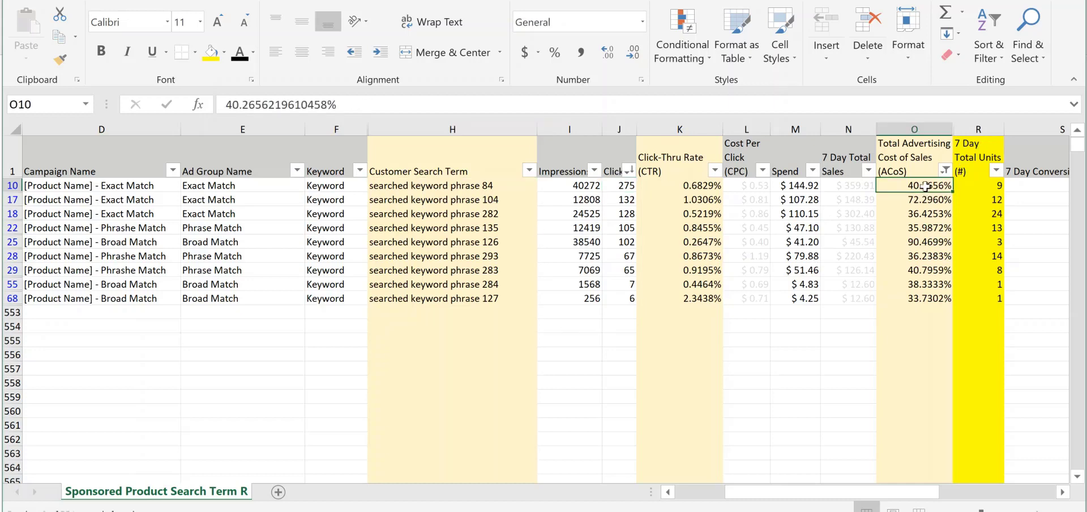
{"action": "left_click", "coordinate": [442, 186]}
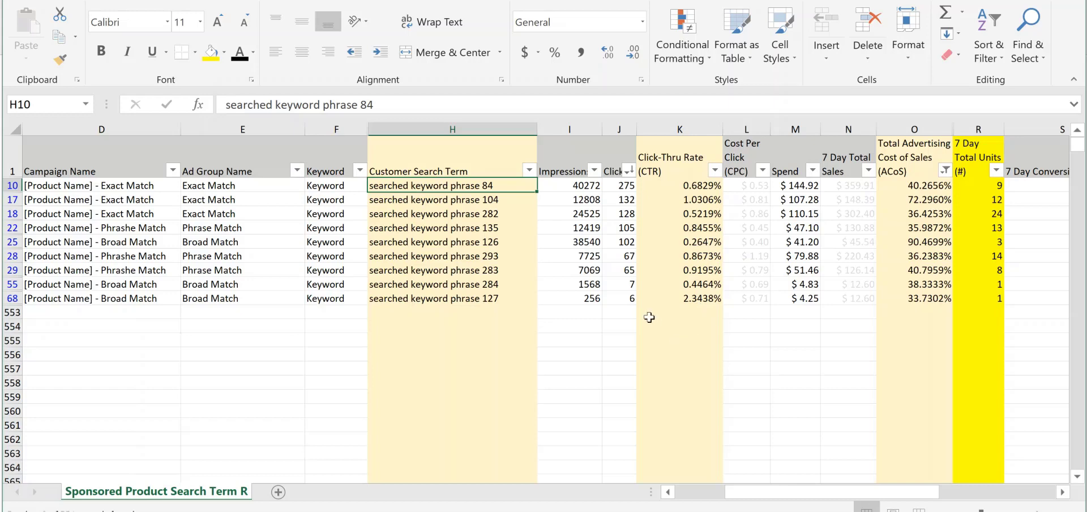
Check the Clicks, Spend and ACoS of searched keyword phrase 127 against the other high-ACoS search terms
{"action": "left_click", "coordinate": [634, 301]}
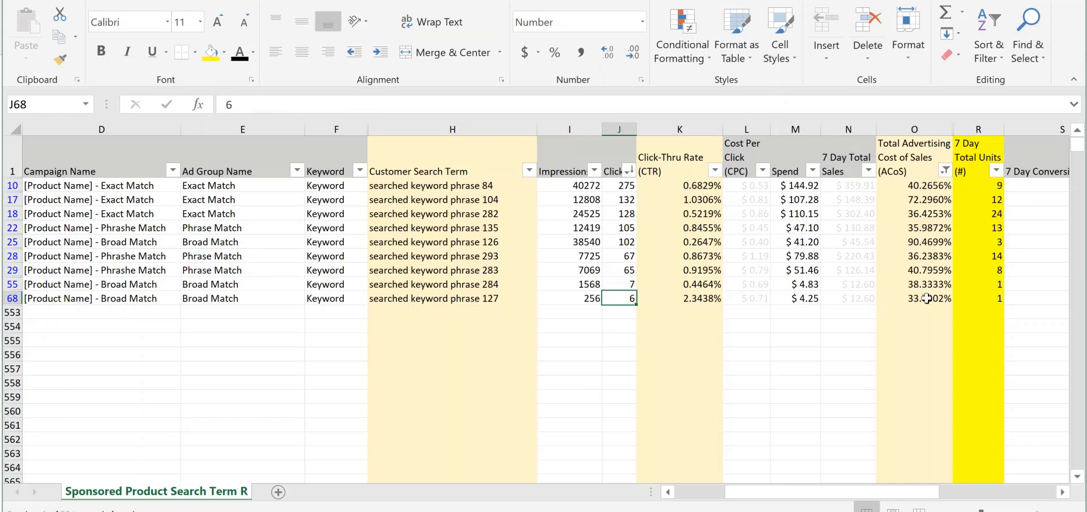
{"action": "mouse_move", "coordinate": [926, 298]}
{"action": "left_mouse_down"}
{"action": "mouse_move", "coordinate": [934, 199]}
{"action": "mouse_move", "coordinate": [940, 306]}
{"action": "left_mouse_up"}
{"action": "left_click", "coordinate": [933, 196]}
{"action": "left_click", "coordinate": [502, 302]}
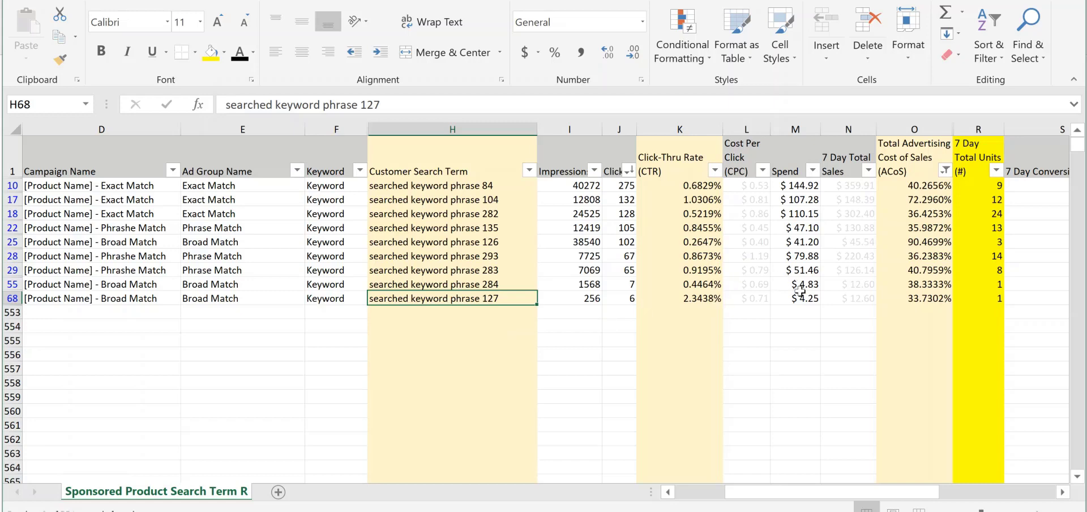
{"action": "left_click", "coordinate": [815, 300]}
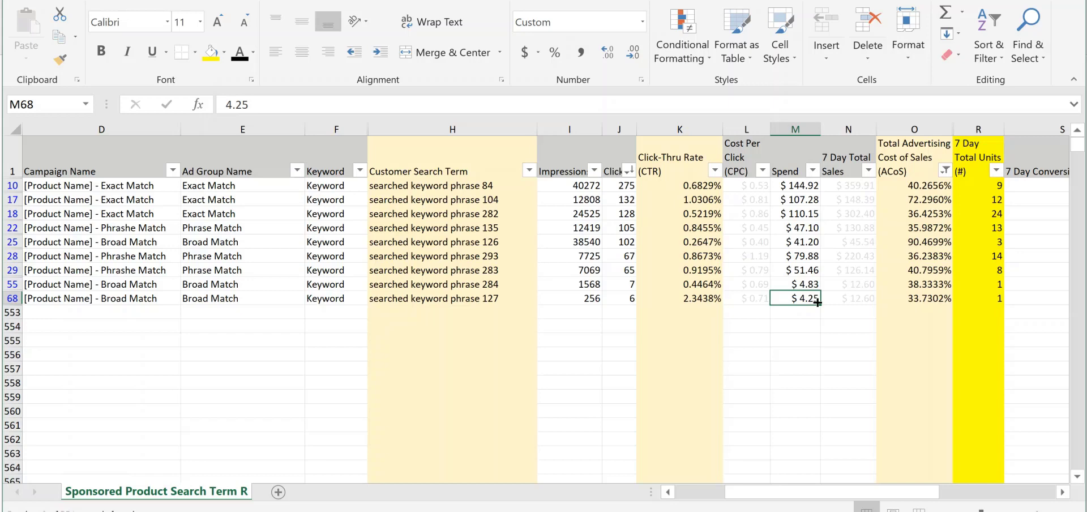
{"action": "left_click", "coordinate": [925, 300]}
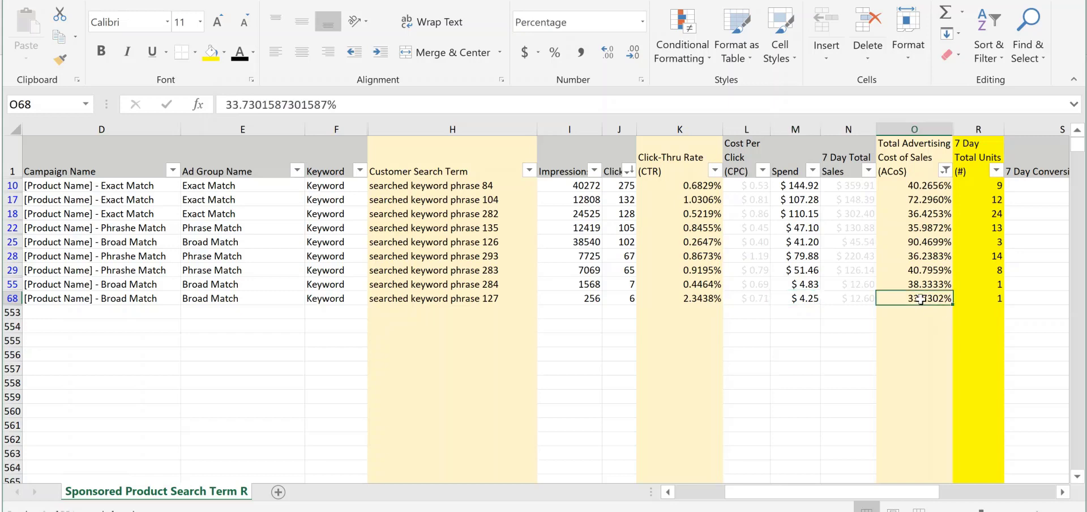
Clear the filter from the Total Advertising Cost of Sales (ACoS) column
{"action": "left_click", "coordinate": [945, 171]}
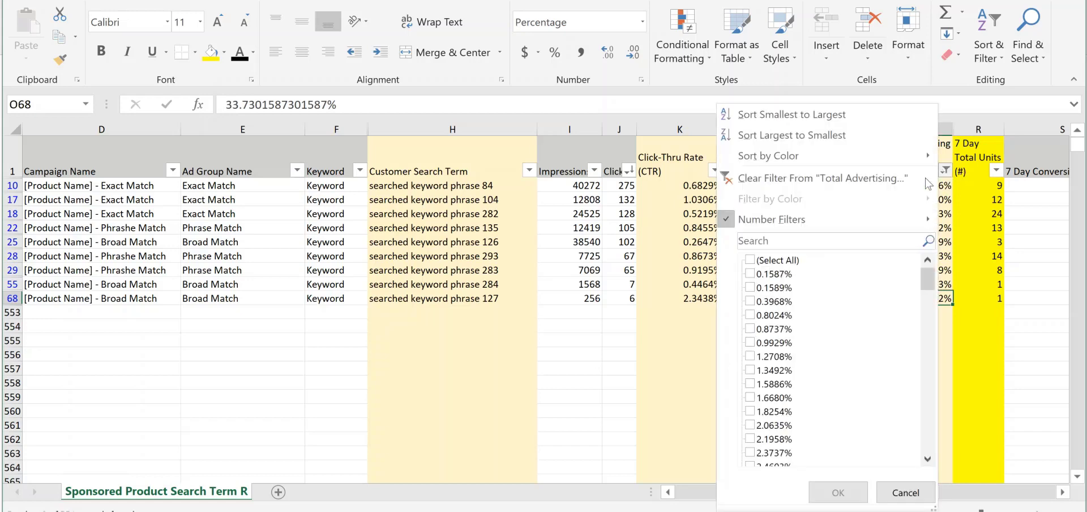
{"action": "key", "text": "Escape"}
{"action": "left_click", "coordinate": [912, 243]}
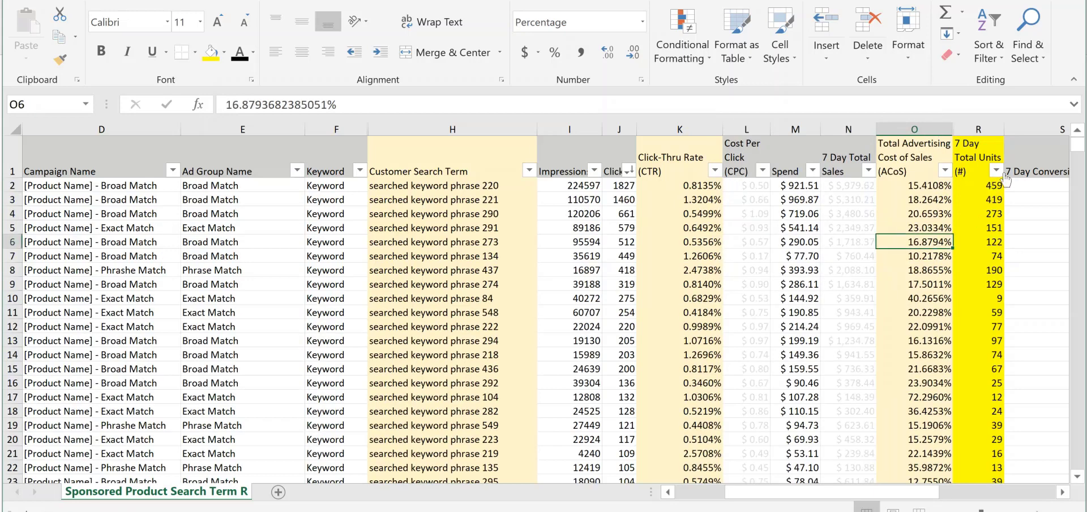
Sort the report by 7 Day Total Units from largest to smallest
{"action": "left_click", "coordinate": [996, 171]}
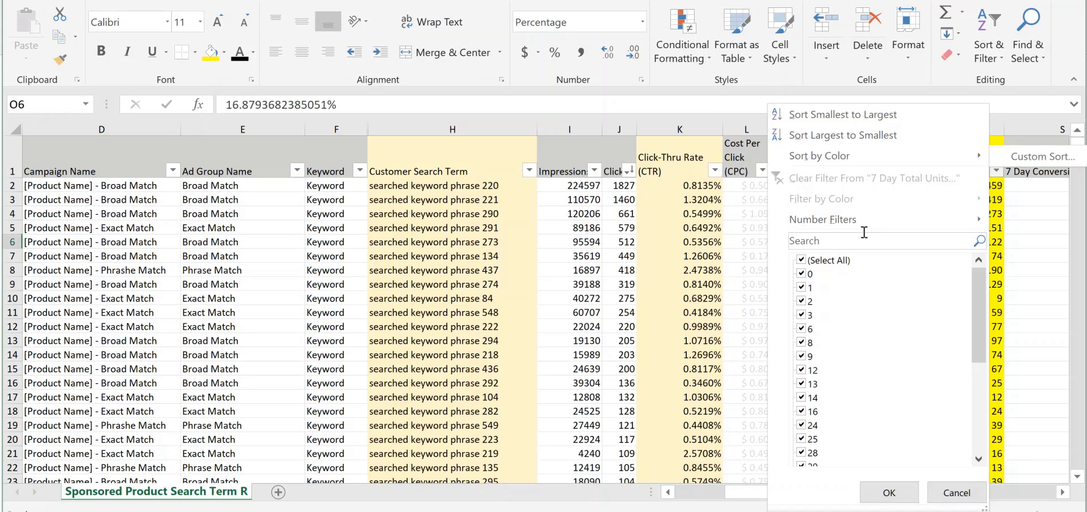
{"action": "left_click", "coordinate": [995, 171]}
{"action": "left_click", "coordinate": [995, 171]}
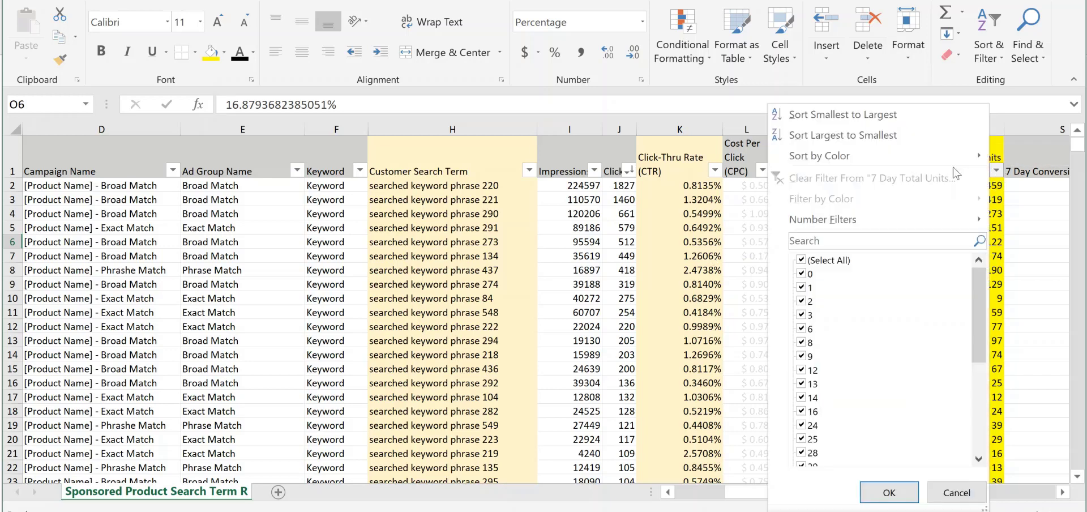
{"action": "left_click", "coordinate": [895, 134]}
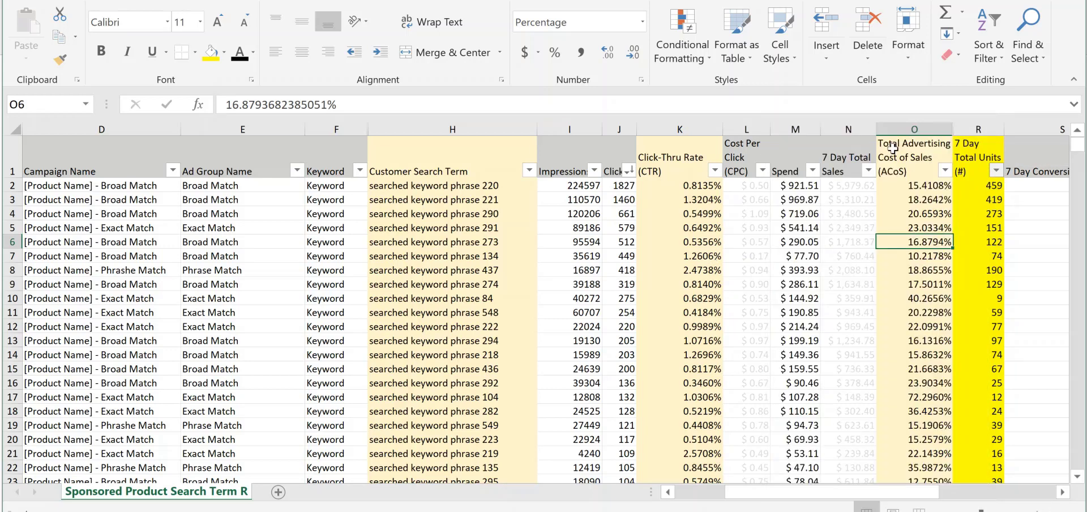
{"action": "left_click", "coordinate": [815, 243]}
Review the top seven search terms by units sold across their metrics, from search term to 7 Day Total Units
{"action": "left_click", "coordinate": [442, 187]}
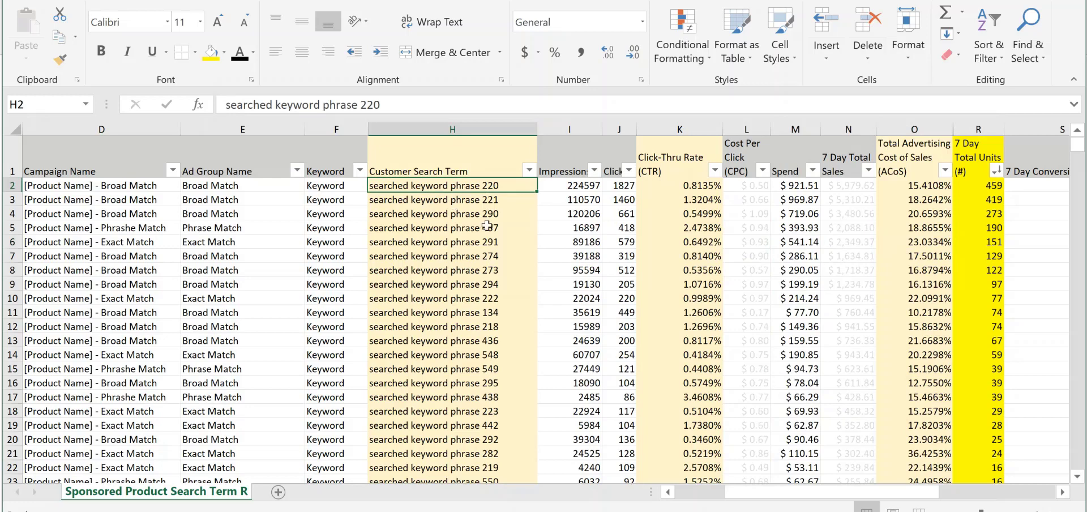
{"action": "left_click", "coordinate": [1033, 185]}
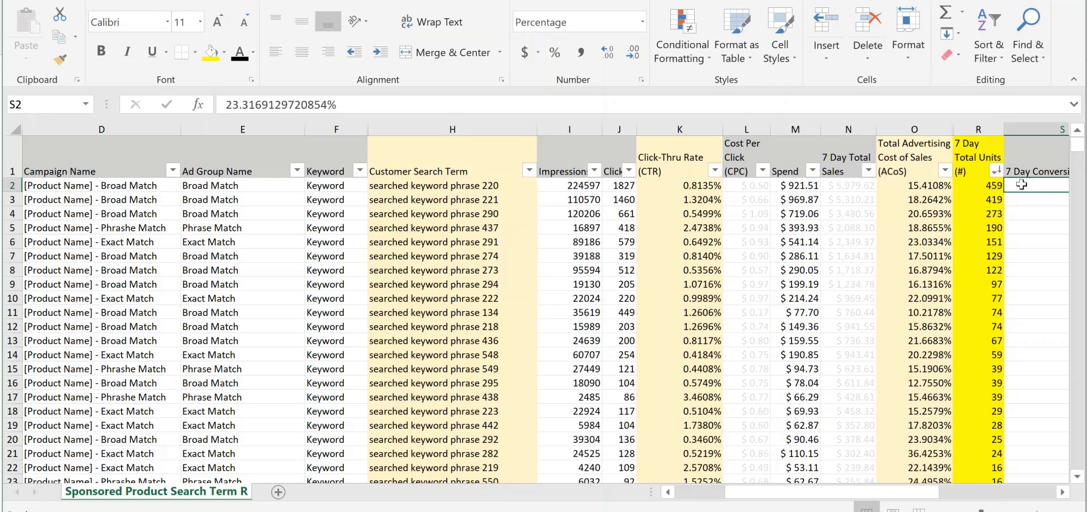
{"action": "left_click_drag", "start_coordinate": [411, 187], "coordinate": [991, 272]}
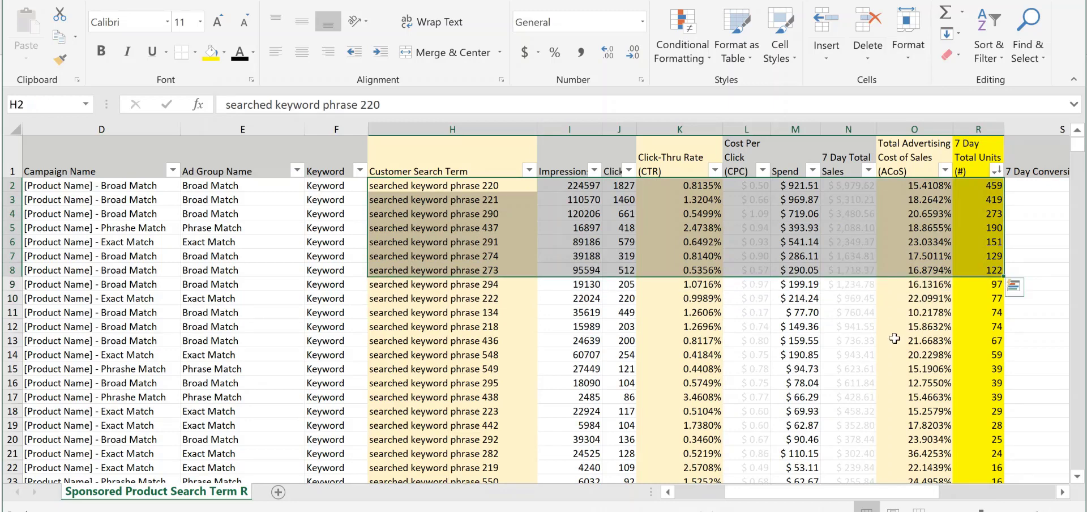
{"action": "left_click", "coordinate": [571, 315]}
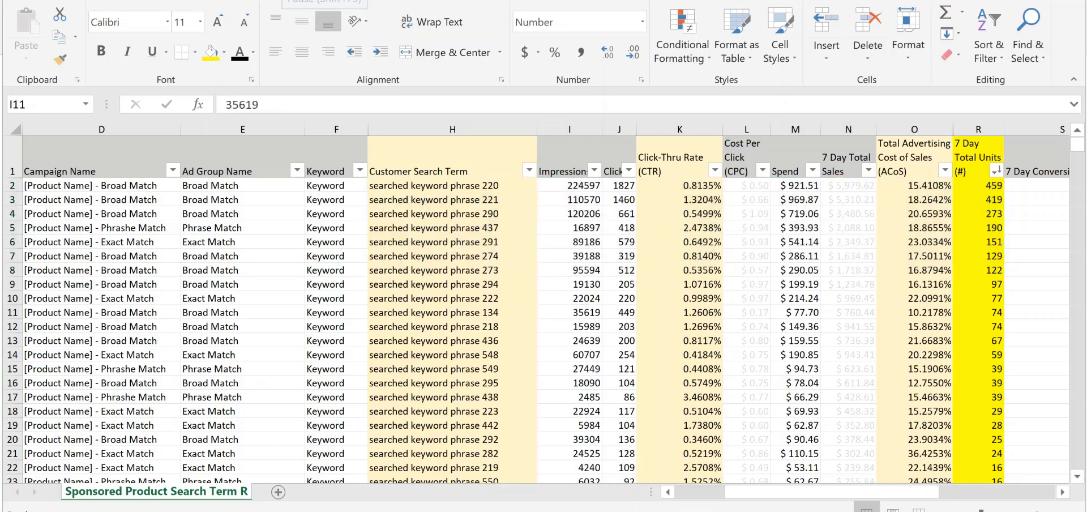
Sort the report by Total Advertising Cost of Sales (ACoS) from largest to smallest
{"action": "left_click", "coordinate": [493, 256]}
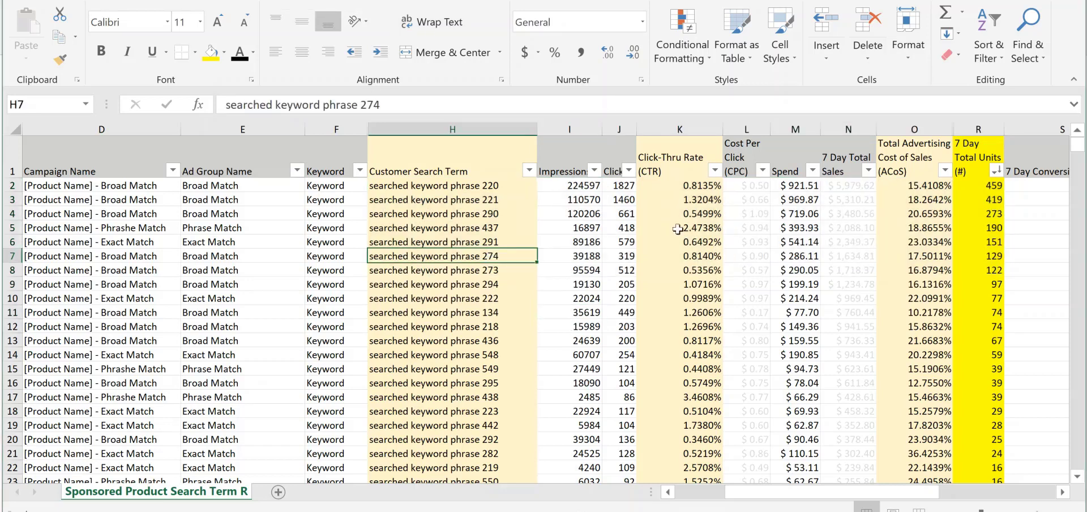
{"action": "left_click", "coordinate": [629, 171]}
{"action": "left_click", "coordinate": [641, 217]}
{"action": "left_click_drag", "start_coordinate": [622, 189], "coordinate": [646, 322]}
{"action": "left_click", "coordinate": [975, 228]}
{"action": "left_click", "coordinate": [945, 171]}
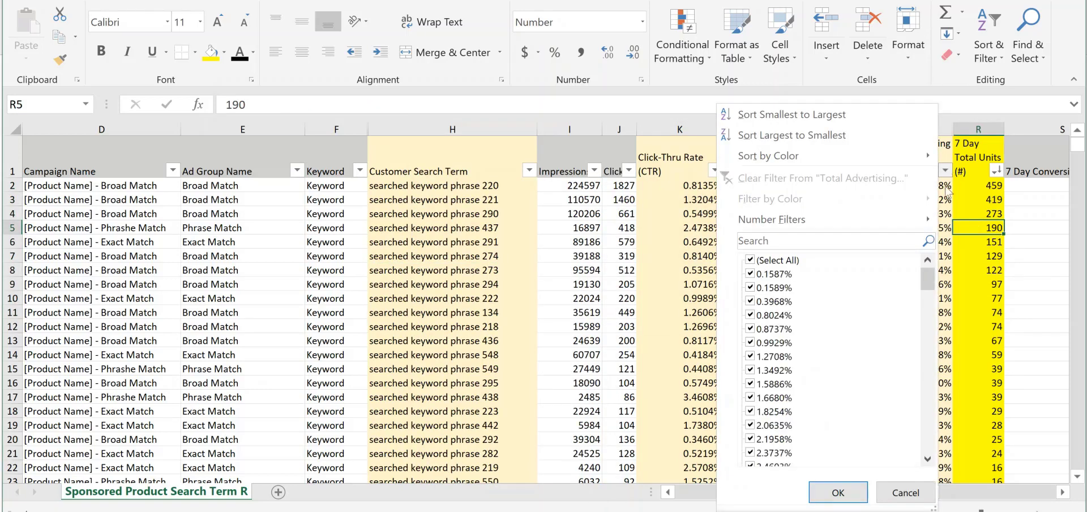
{"action": "left_click", "coordinate": [819, 132]}
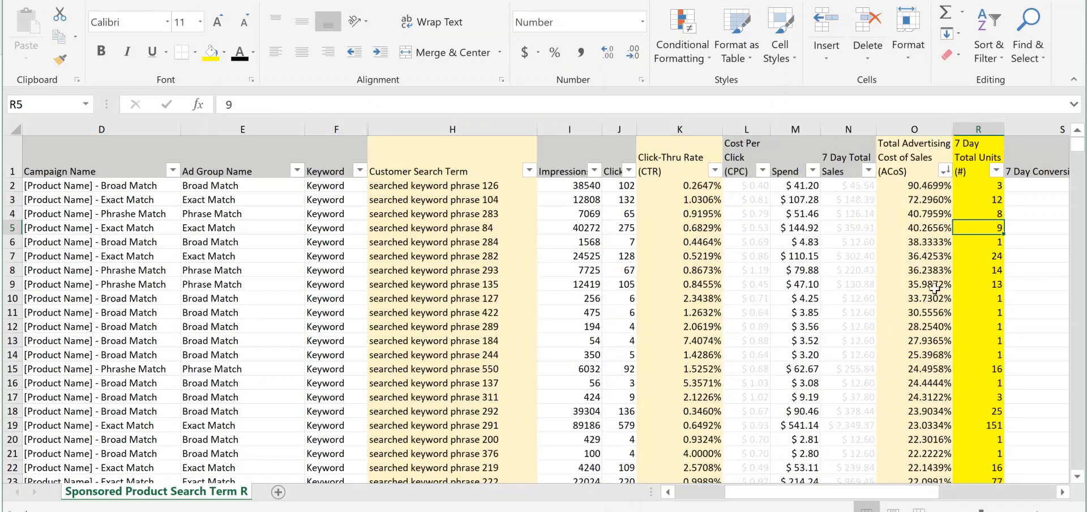
Examine the highest ACoS values and check the Clicks, Spend and 7 Day Total Units of searched keyword phrase 126
{"action": "left_click", "coordinate": [863, 269]}
{"action": "left_click_drag", "start_coordinate": [927, 182], "coordinate": [900, 425]}
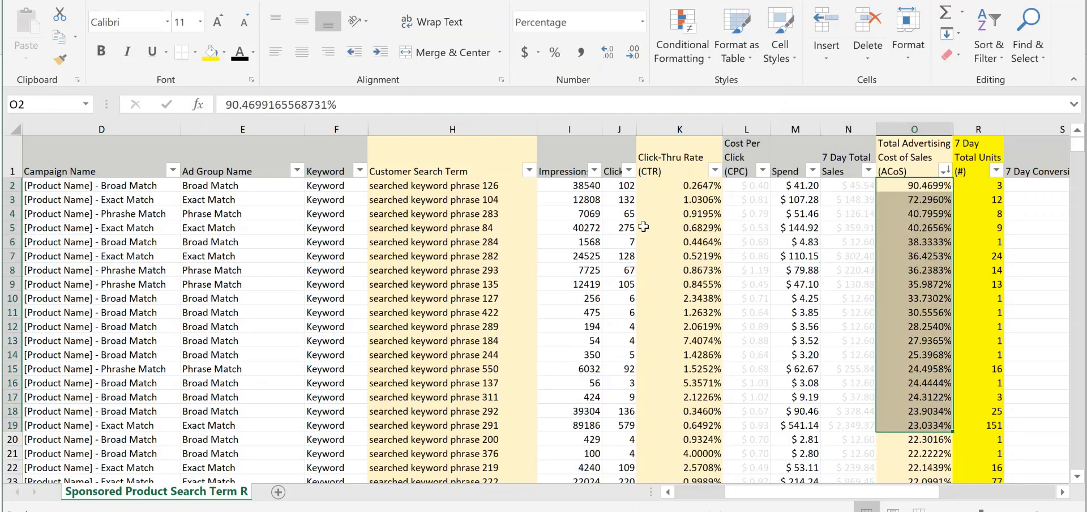
{"action": "left_click", "coordinate": [628, 171]}
{"action": "left_click", "coordinate": [673, 242]}
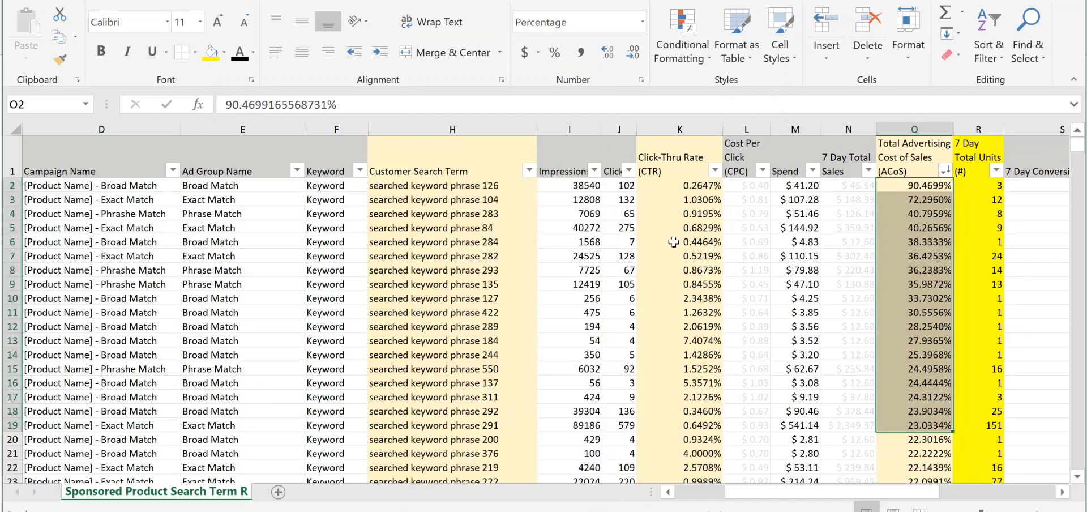
{"action": "left_click", "coordinate": [920, 201]}
{"action": "left_click", "coordinate": [928, 186]}
{"action": "left_click", "coordinate": [629, 187]}
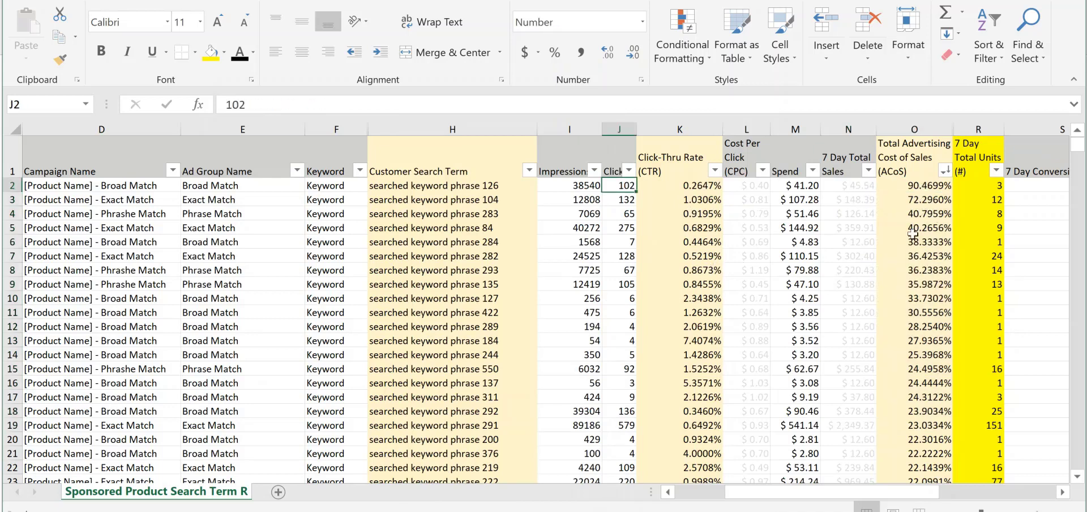
{"action": "left_click", "coordinate": [915, 188]}
{"action": "left_click", "coordinate": [627, 188]}
{"action": "left_click", "coordinate": [798, 188]}
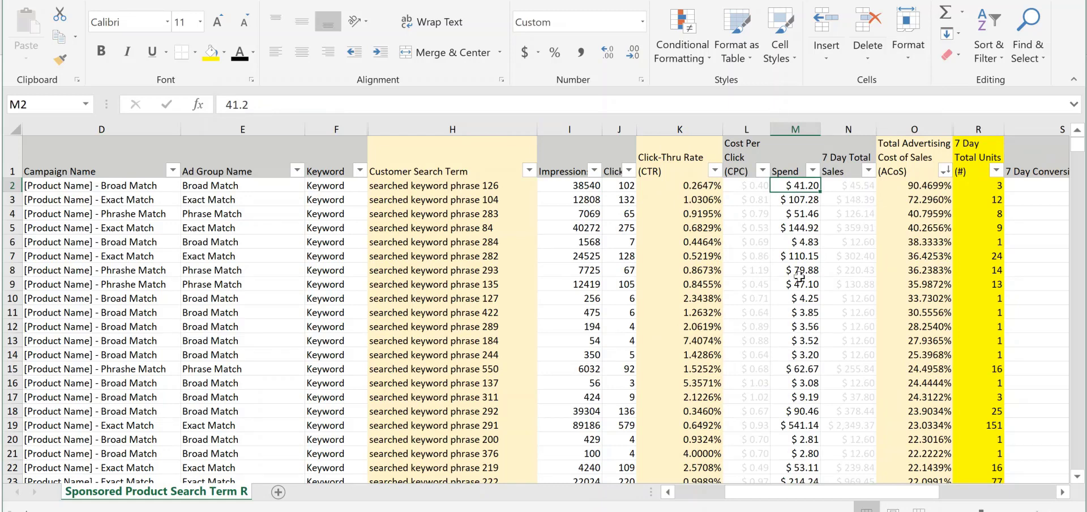
{"action": "left_click", "coordinate": [992, 189]}
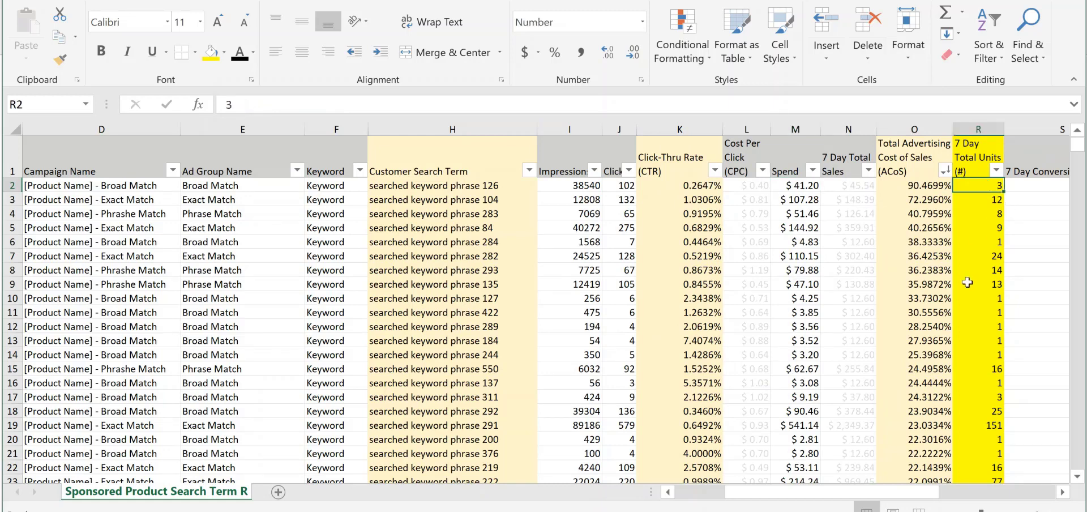
Compare the ACoS and Spend of the other high-ACoS search terms, down to searched keyword phrase 244
{"action": "left_click", "coordinate": [924, 199]}
{"action": "left_click", "coordinate": [929, 214]}
{"action": "left_click", "coordinate": [930, 229]}
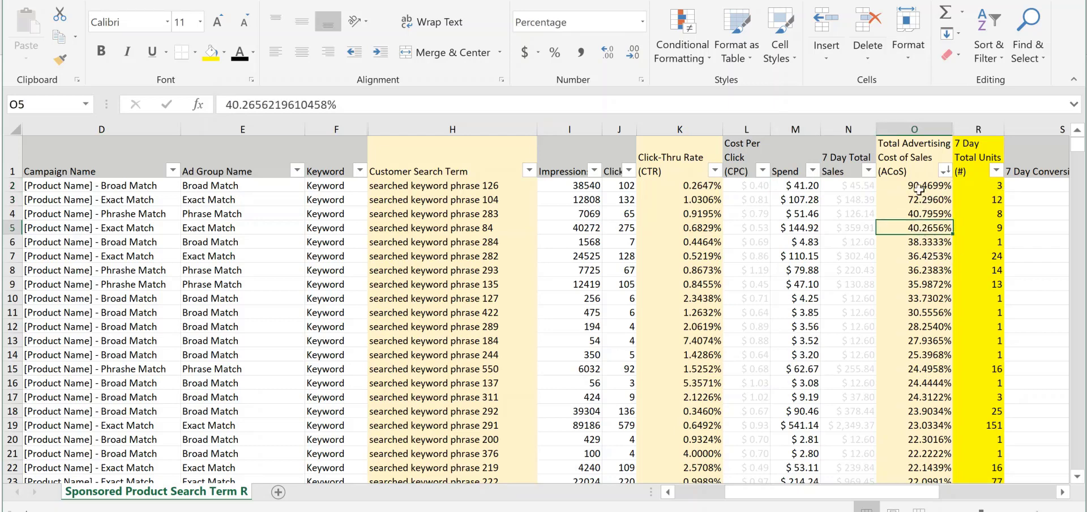
{"action": "left_click_drag", "start_coordinate": [920, 187], "coordinate": [929, 322]}
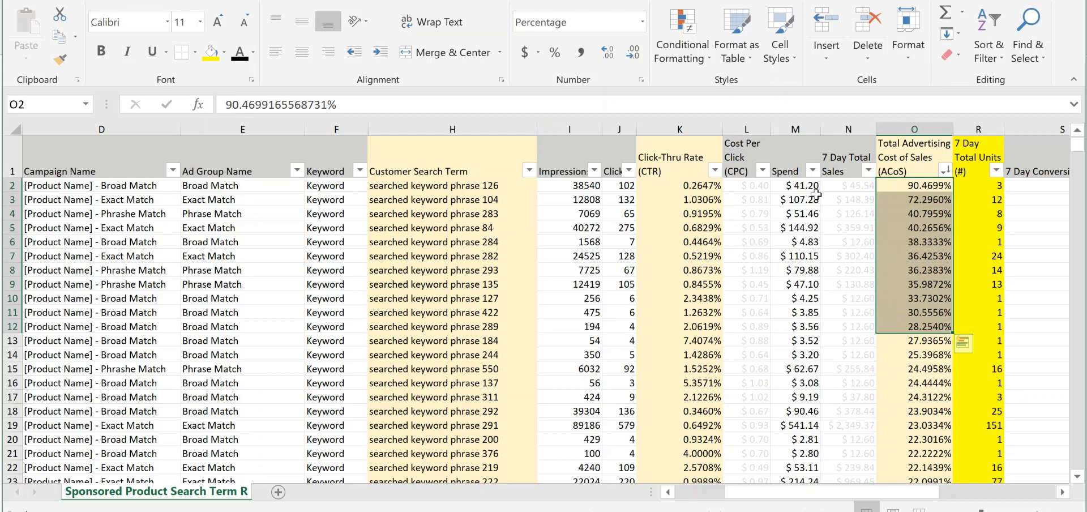
{"action": "left_click_drag", "start_coordinate": [804, 186], "coordinate": [813, 338]}
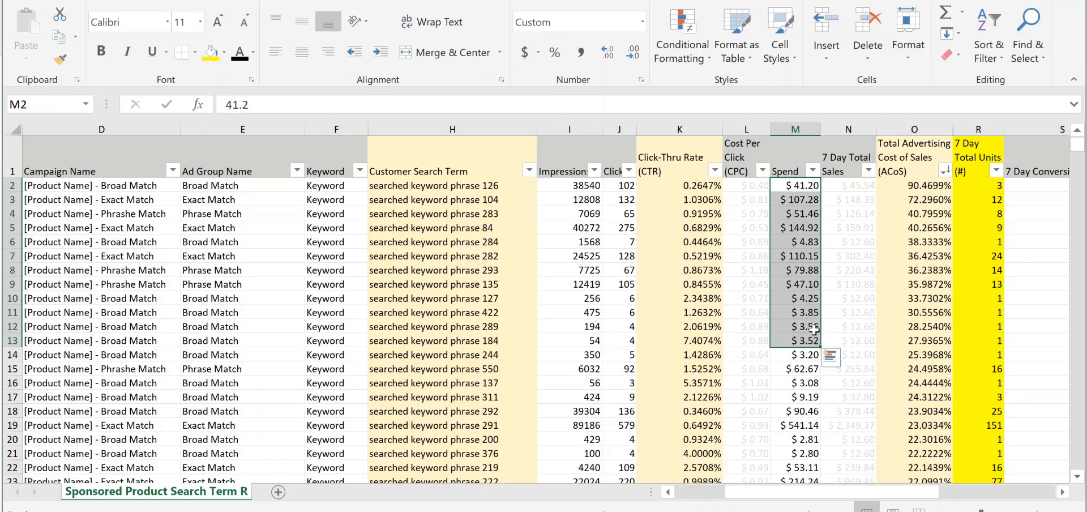
{"action": "left_click_drag", "start_coordinate": [507, 185], "coordinate": [493, 363]}
{"action": "left_click", "coordinate": [469, 297]}
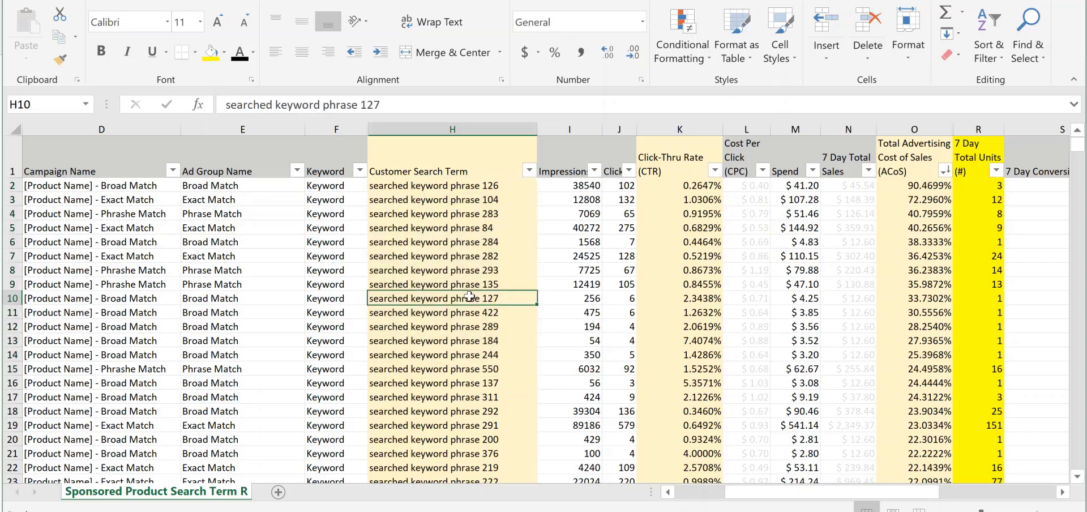
Weigh the ACoS of searched keyword phrase 126 against its 7 Day Total Units, then look at searched keyword phrase 84
{"action": "left_click", "coordinate": [505, 187]}
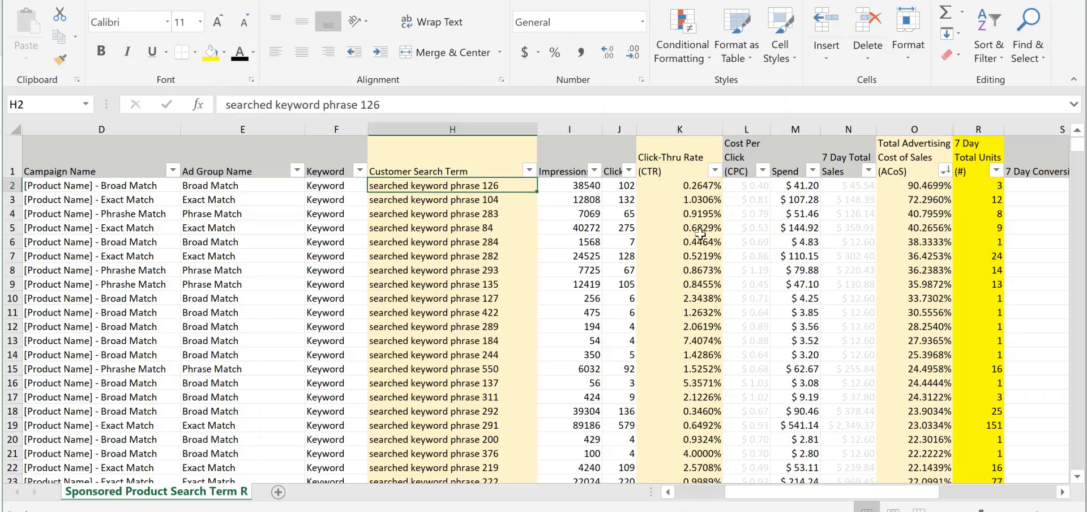
{"action": "left_click", "coordinate": [921, 184]}
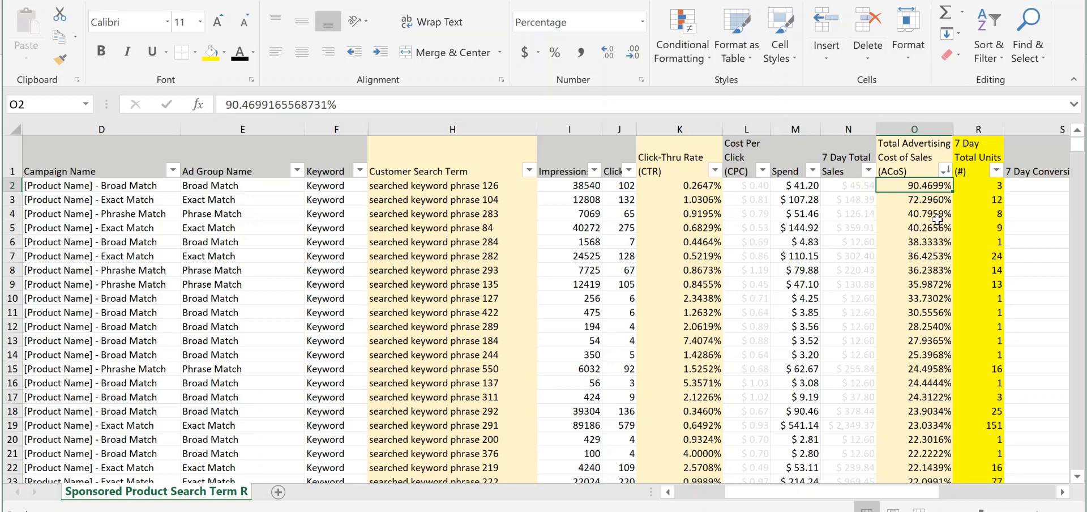
{"action": "mouse_move", "coordinate": [990, 185]}
{"action": "left_mouse_down"}
{"action": "mouse_move", "coordinate": [997, 270]}
{"action": "mouse_move", "coordinate": [997, 199]}
{"action": "left_mouse_up"}
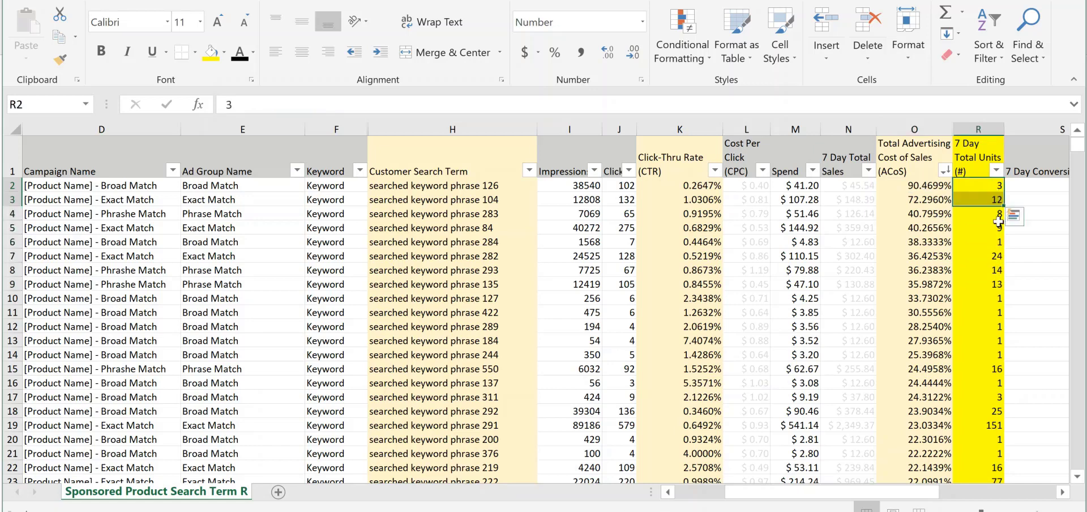
{"action": "left_click", "coordinate": [917, 185]}
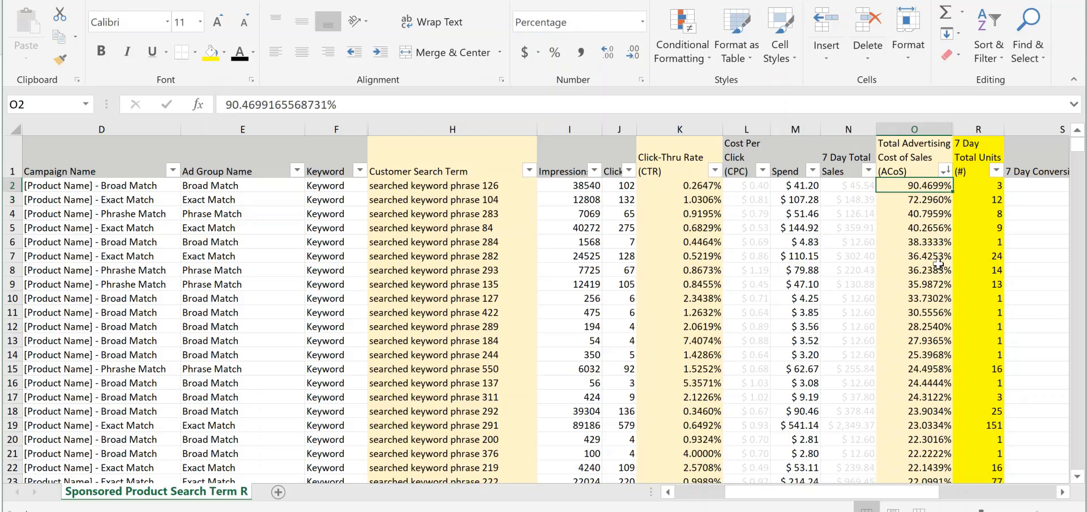
{"action": "left_click", "coordinate": [997, 186]}
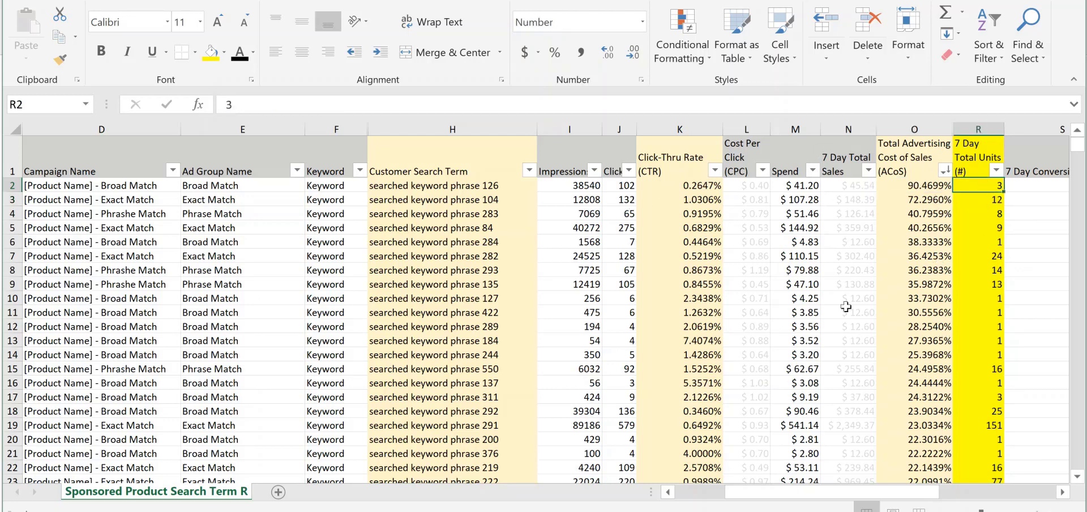
{"action": "left_click", "coordinate": [434, 186]}
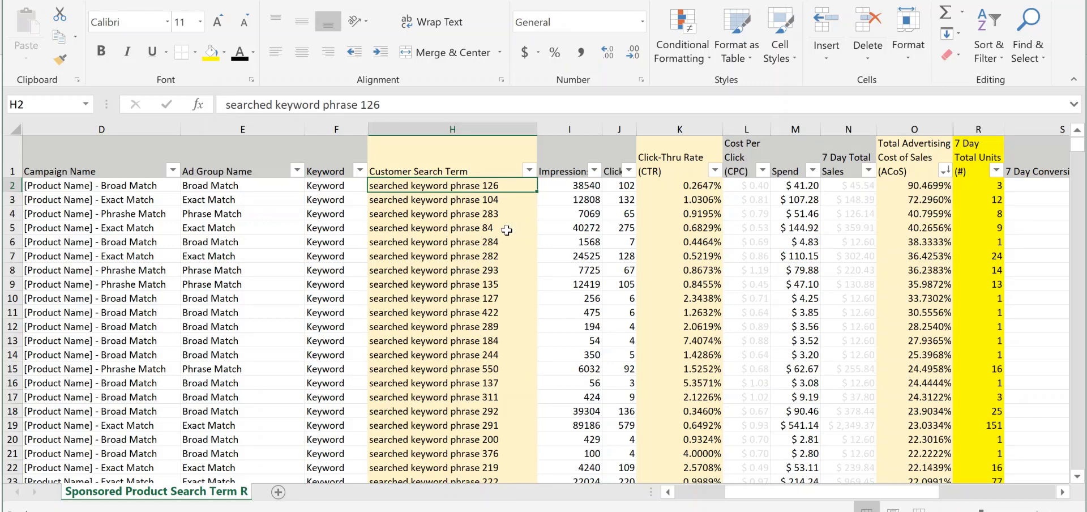
{"action": "left_click", "coordinate": [530, 227]}
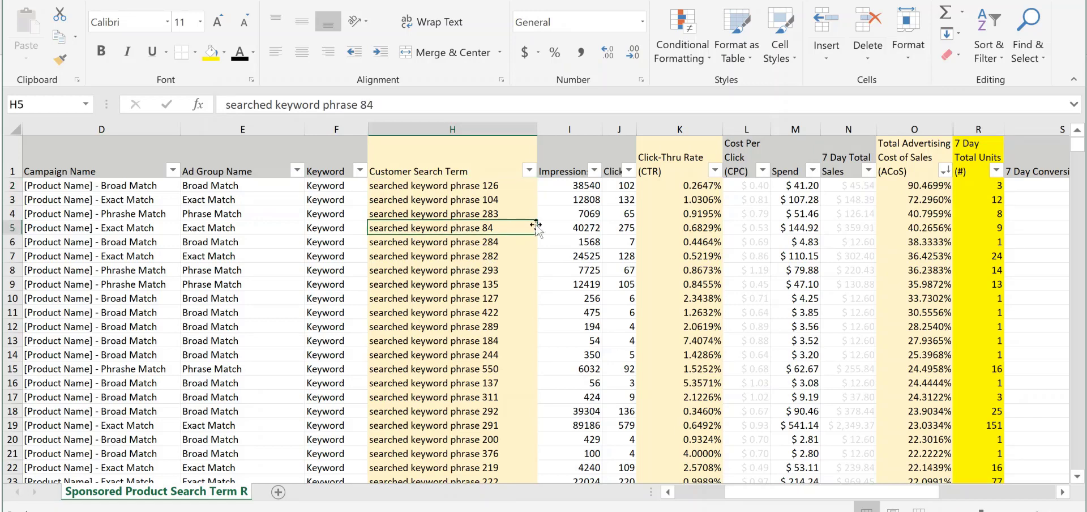
Filter the Total Advertising Cost of Sales (ACoS) column to show only rows less than 30%
{"action": "left_click", "coordinate": [944, 170]}
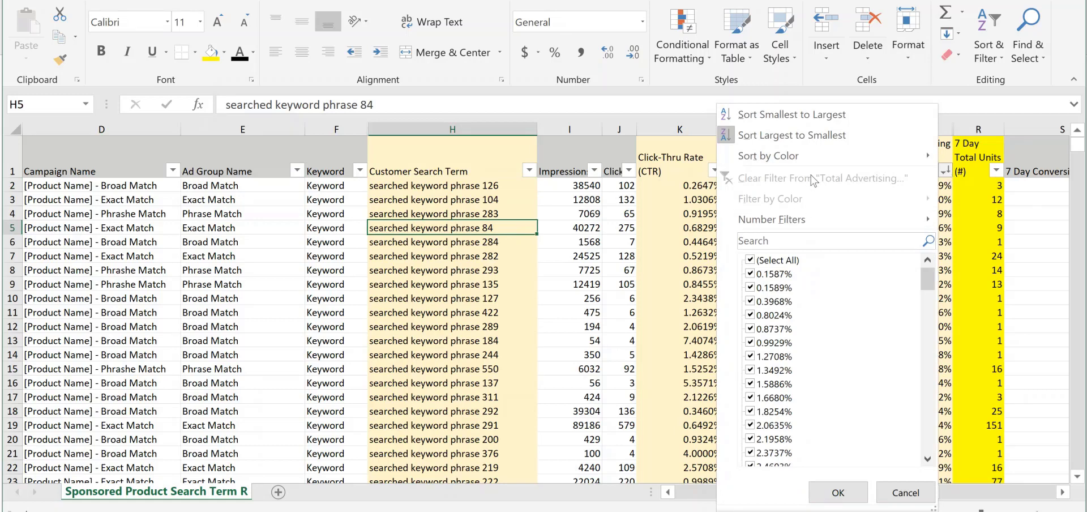
{"action": "mouse_move", "coordinate": [834, 212]}
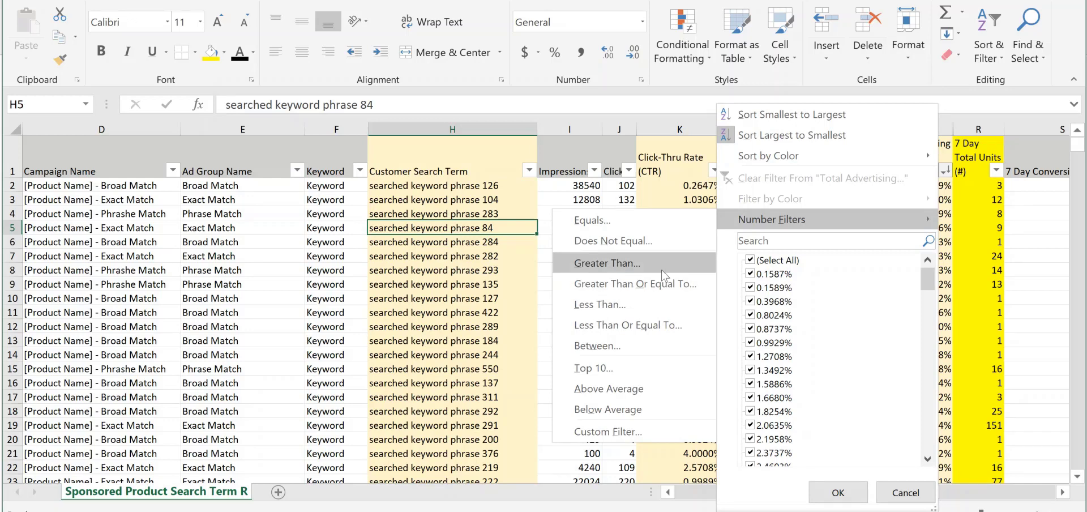
{"action": "left_click", "coordinate": [661, 309]}
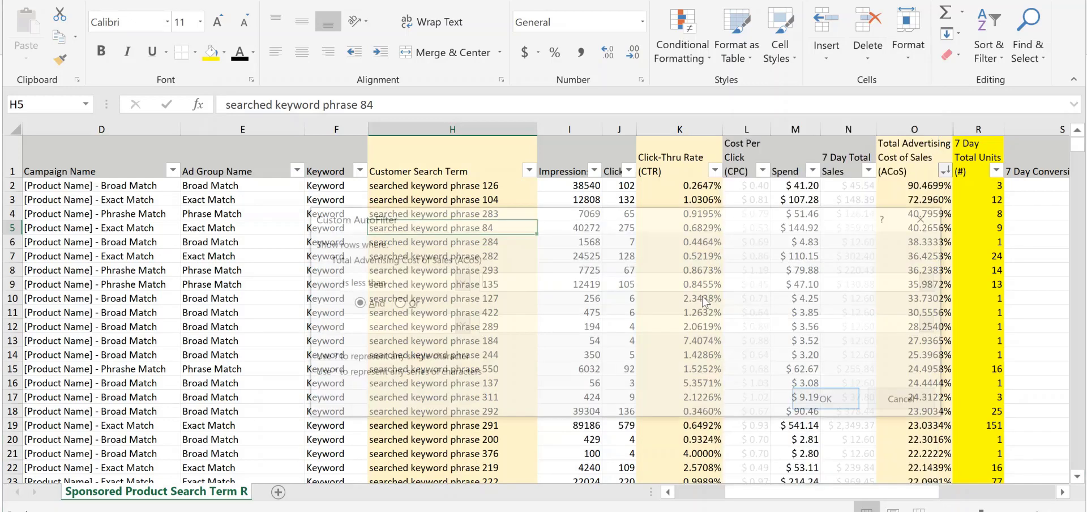
{"action": "type", "text": "3"}
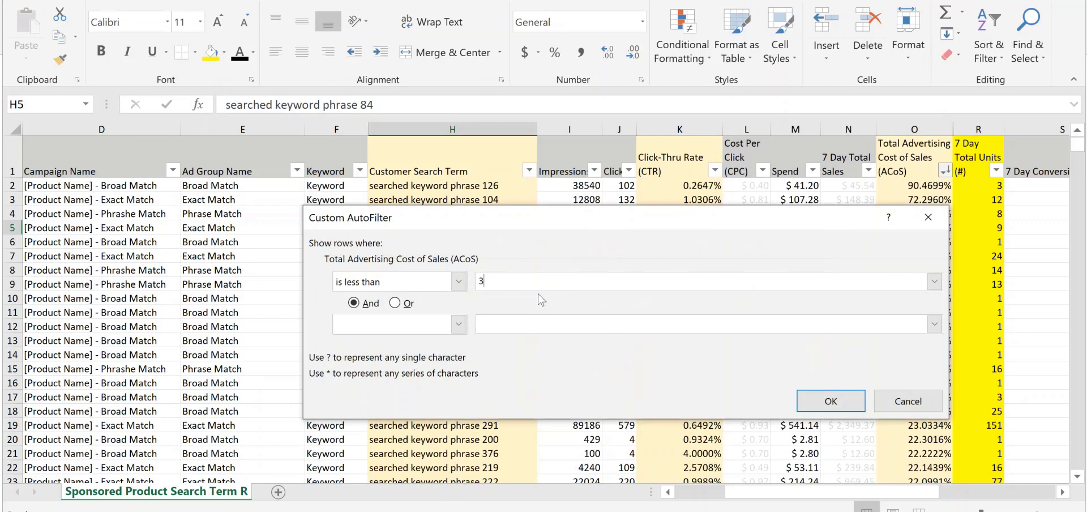
{"action": "type", "text": "0%"}
{"action": "left_click", "coordinate": [841, 398]}
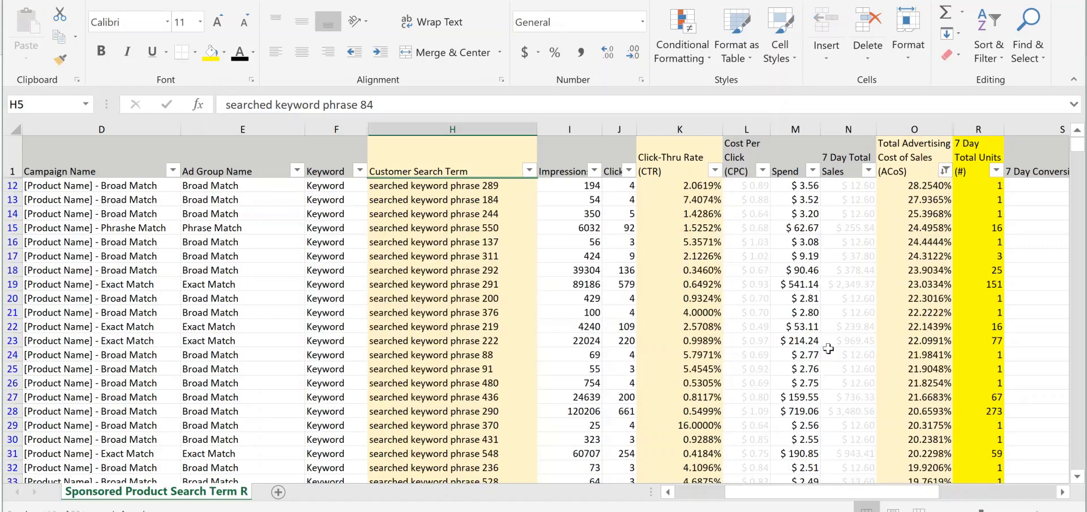
{"action": "left_click", "coordinate": [820, 280]}
{"action": "left_click", "coordinate": [864, 213]}
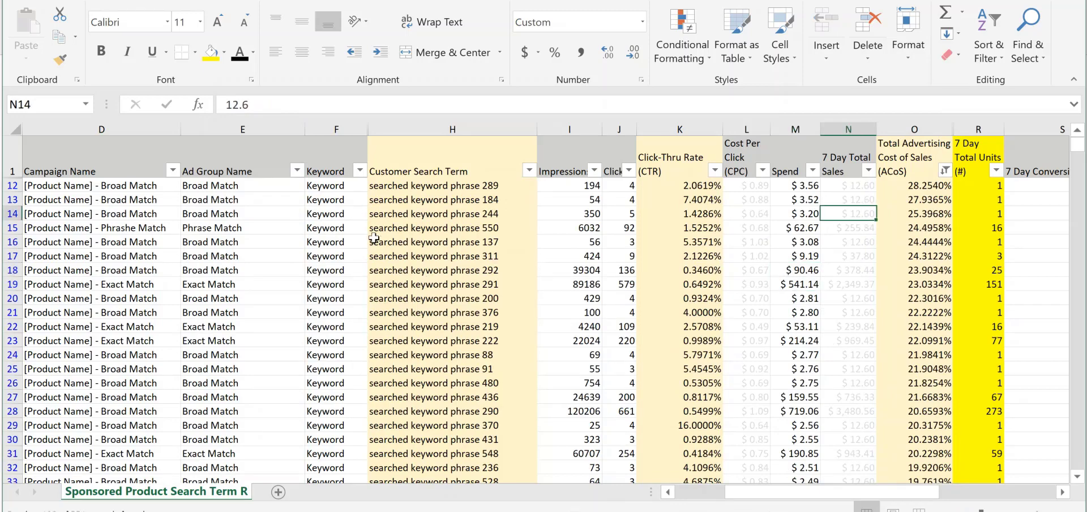
Filter the Keyword column to only the * entries and review the auto campaign search terms
{"action": "scroll", "coordinate": [346, 244], "scroll_direction": "down", "scroll_amount": 7}
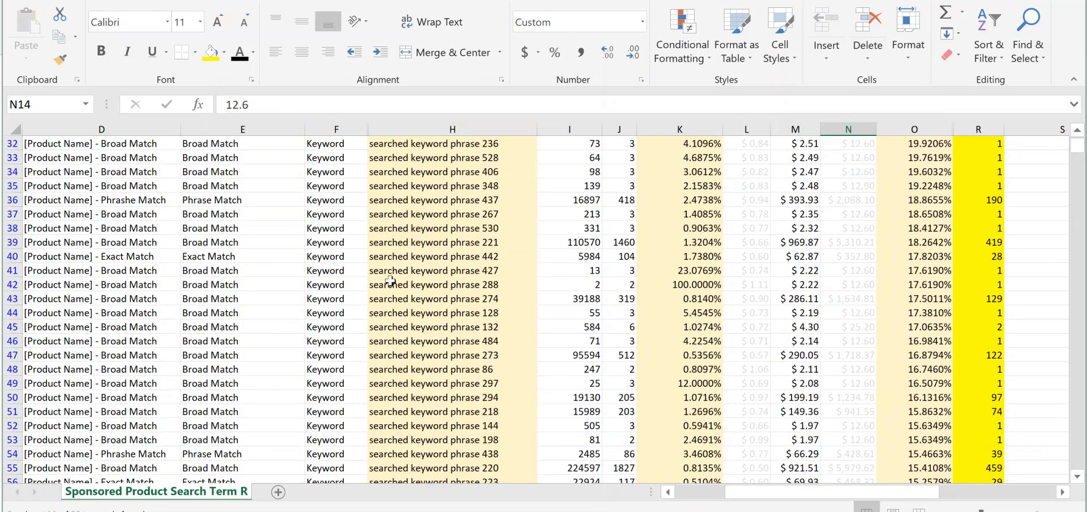
{"action": "scroll", "coordinate": [391, 281], "scroll_direction": "down", "scroll_amount": 10}
{"action": "scroll", "coordinate": [390, 281], "scroll_direction": "up", "scroll_amount": 17}
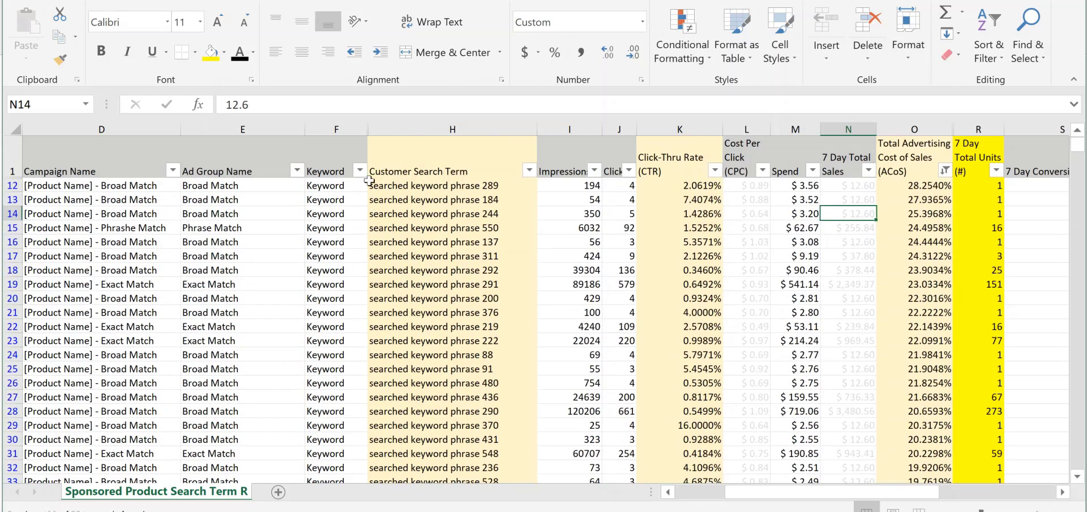
{"action": "left_click", "coordinate": [362, 162]}
{"action": "left_click", "coordinate": [360, 170]}
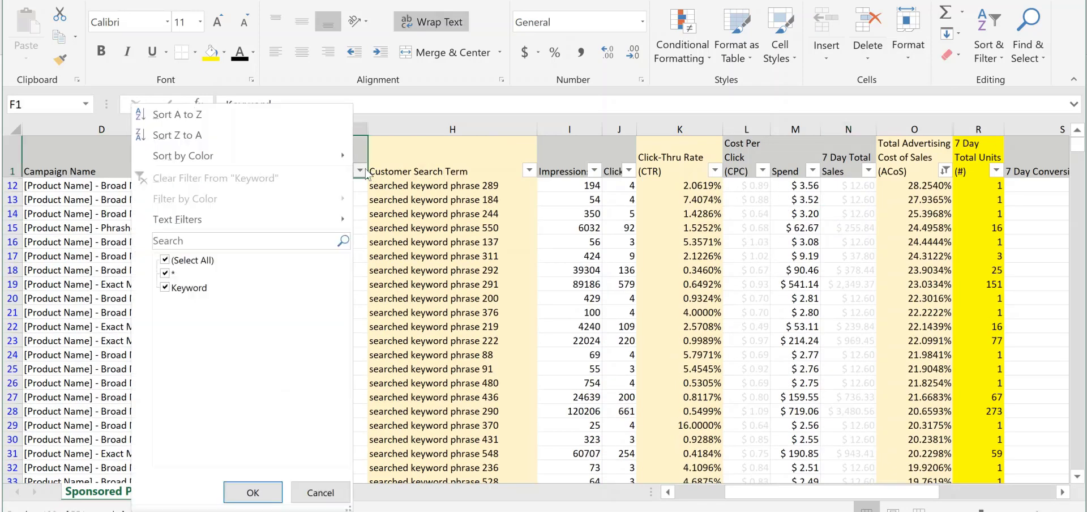
{"action": "left_click", "coordinate": [187, 288]}
{"action": "left_click", "coordinate": [253, 492]}
{"action": "left_click", "coordinate": [504, 326]}
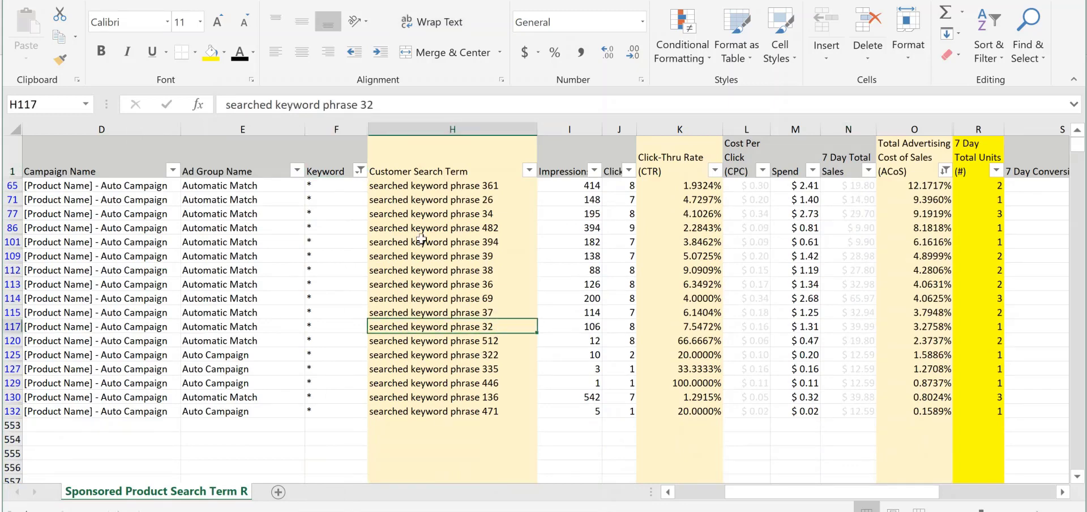
{"action": "left_click_drag", "start_coordinate": [455, 186], "coordinate": [464, 418]}
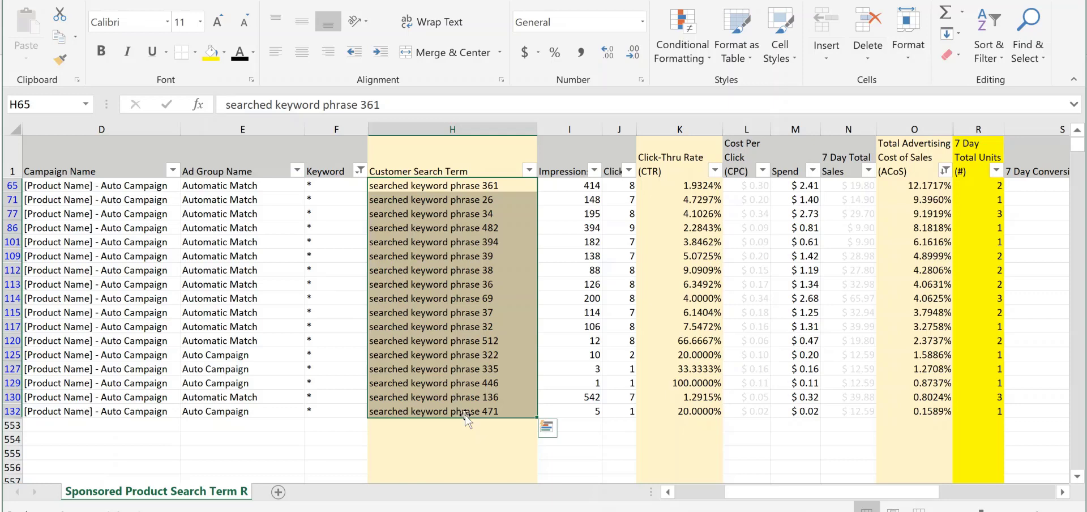
{"action": "left_click", "coordinate": [331, 283]}
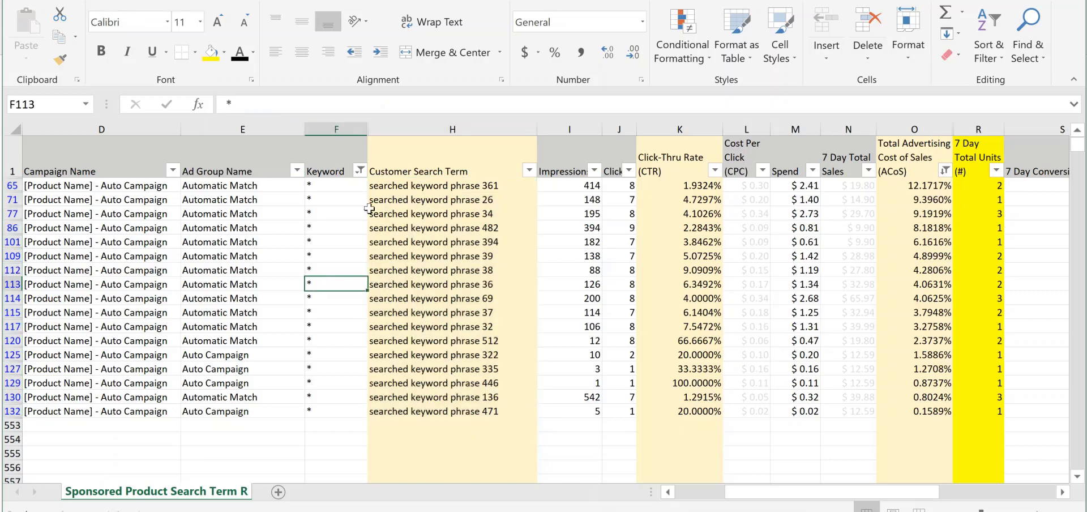
Include the Keyword entries in the Keyword column filter again
{"action": "left_click", "coordinate": [360, 170]}
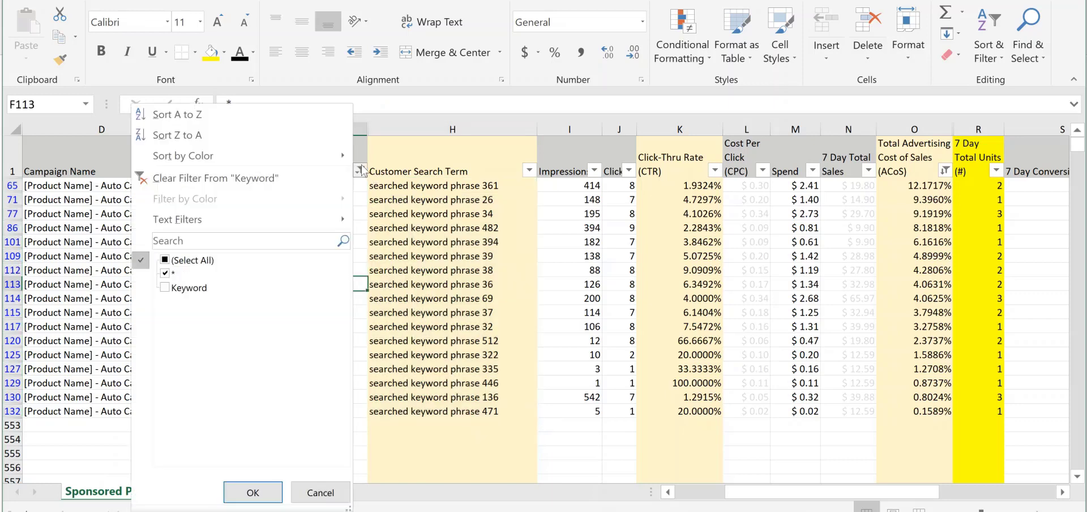
{"action": "left_click", "coordinate": [165, 287]}
{"action": "left_click", "coordinate": [253, 492]}
{"action": "left_click", "coordinate": [456, 269]}
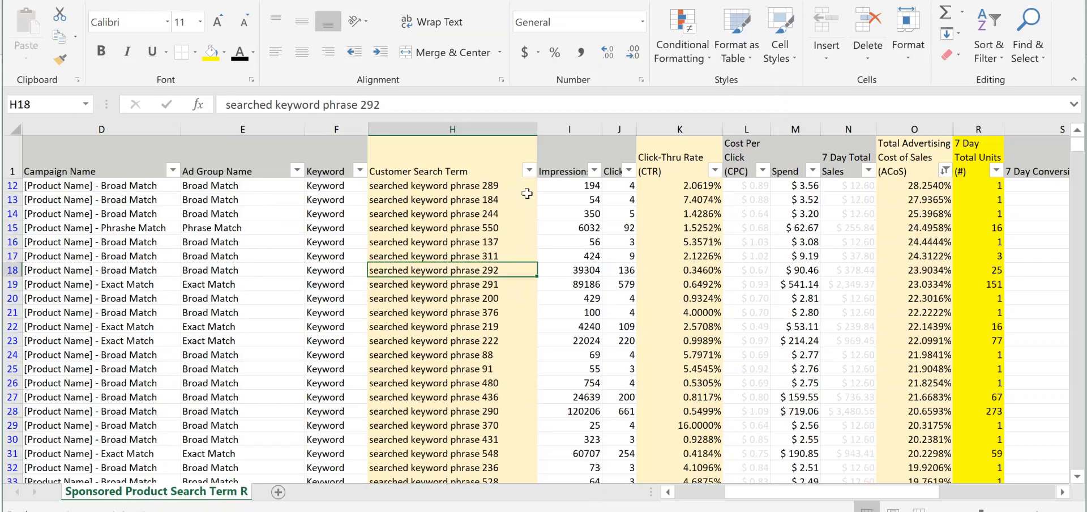
Filter the Ad Group Name column to show only Broad Match
{"action": "left_click", "coordinate": [297, 171]}
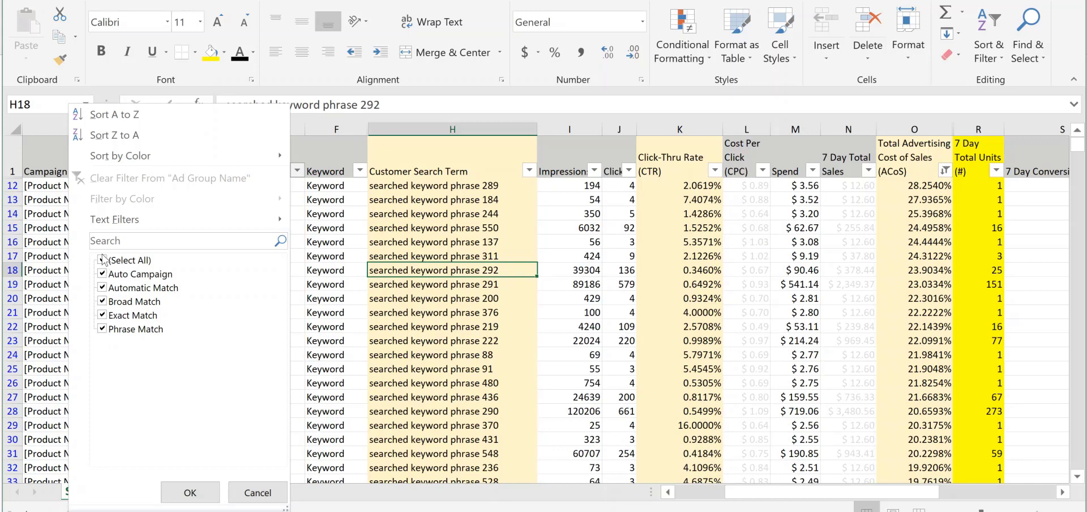
{"action": "left_click", "coordinate": [102, 260]}
{"action": "left_click", "coordinate": [103, 301]}
{"action": "left_click", "coordinate": [190, 492]}
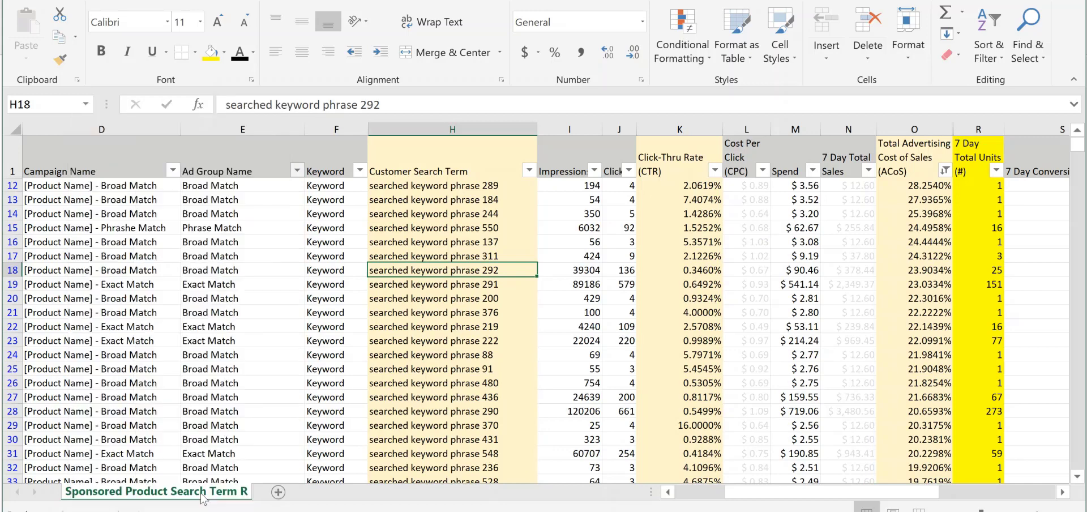
{"action": "left_click", "coordinate": [294, 309]}
{"action": "left_click", "coordinate": [423, 188]}
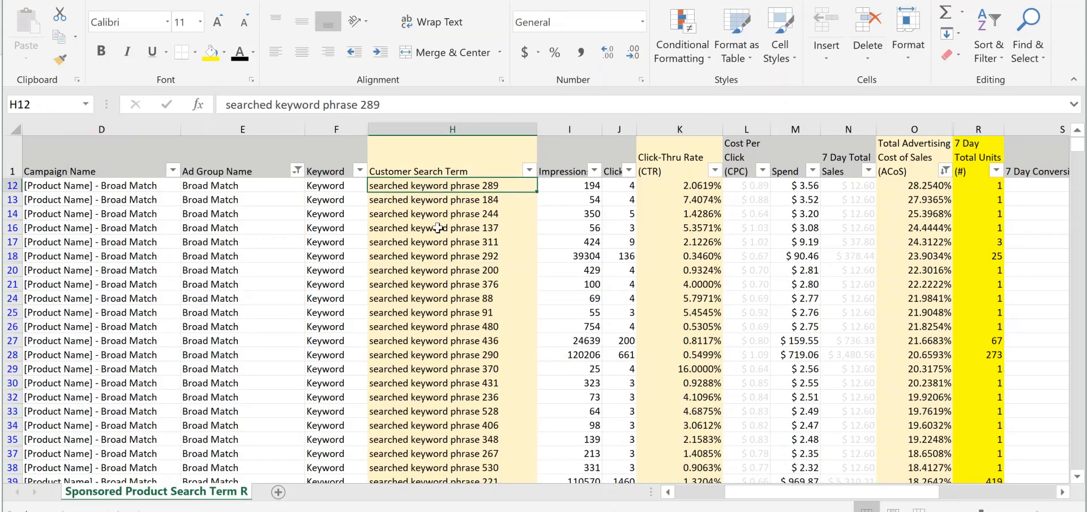
Review the customer search terms of the Broad Match rows together with their Ad Group Name and Keyword entries
{"action": "scroll", "coordinate": [469, 272], "scroll_direction": "down", "scroll_amount": 17}
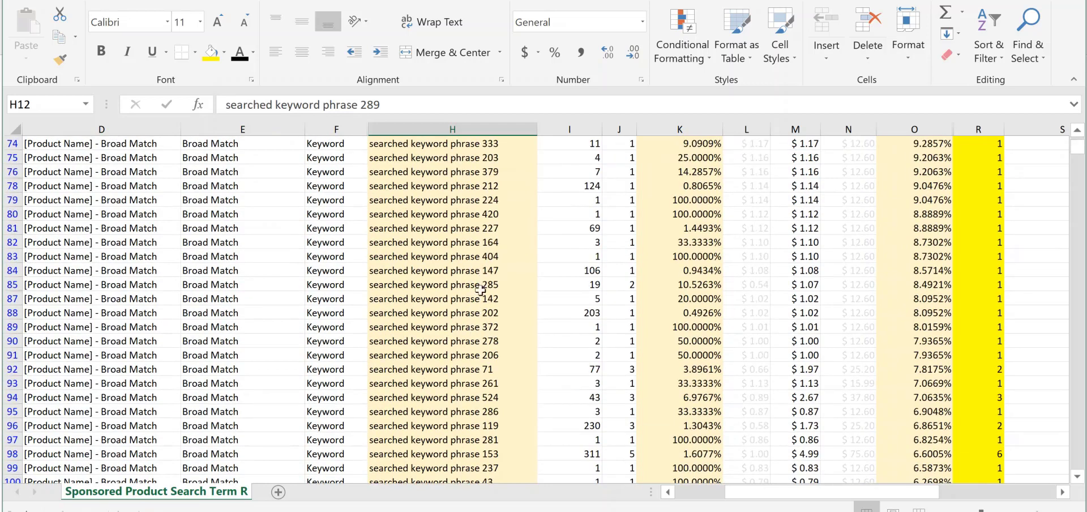
{"action": "scroll", "coordinate": [478, 293], "scroll_direction": "down", "scroll_amount": 9}
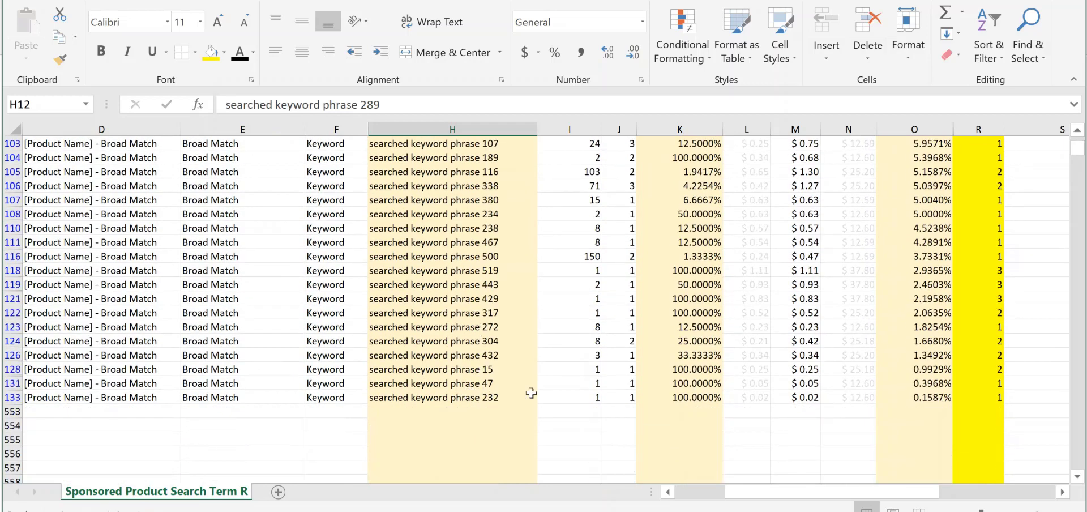
{"action": "left_click", "coordinate": [422, 396], "text": "shift"}
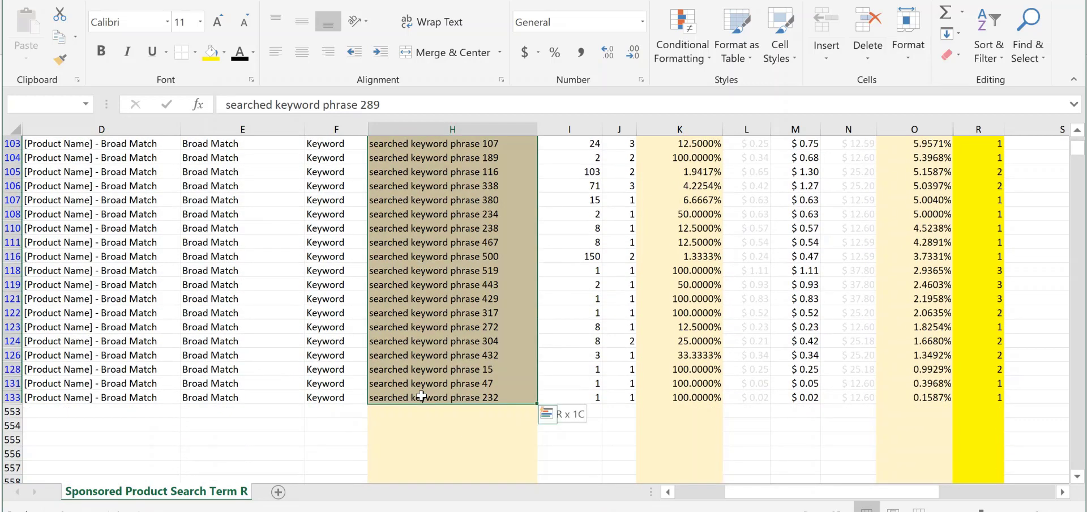
{"action": "scroll", "coordinate": [476, 260], "scroll_direction": "up", "scroll_amount": 20}
{"action": "left_click", "coordinate": [475, 258]}
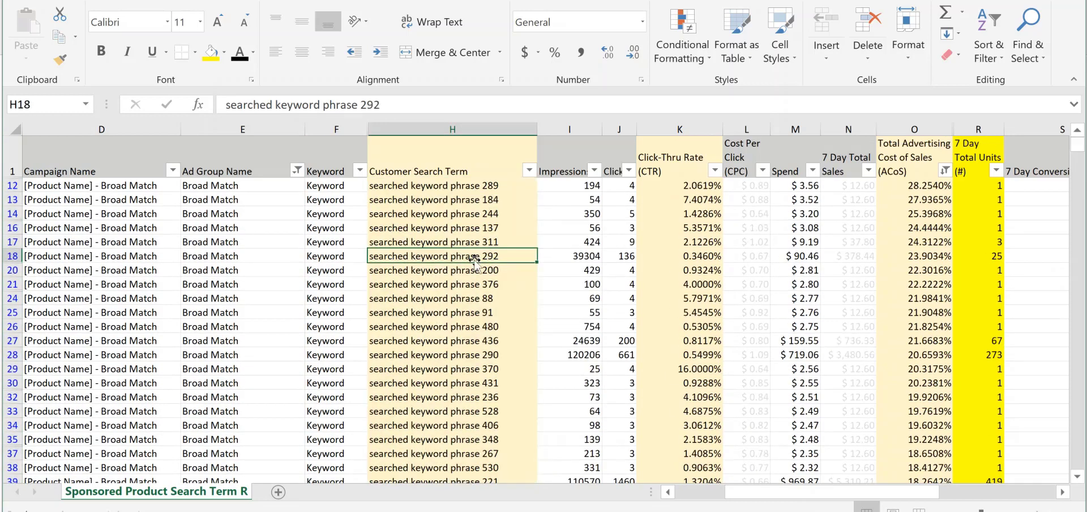
{"action": "left_click", "coordinate": [232, 188]}
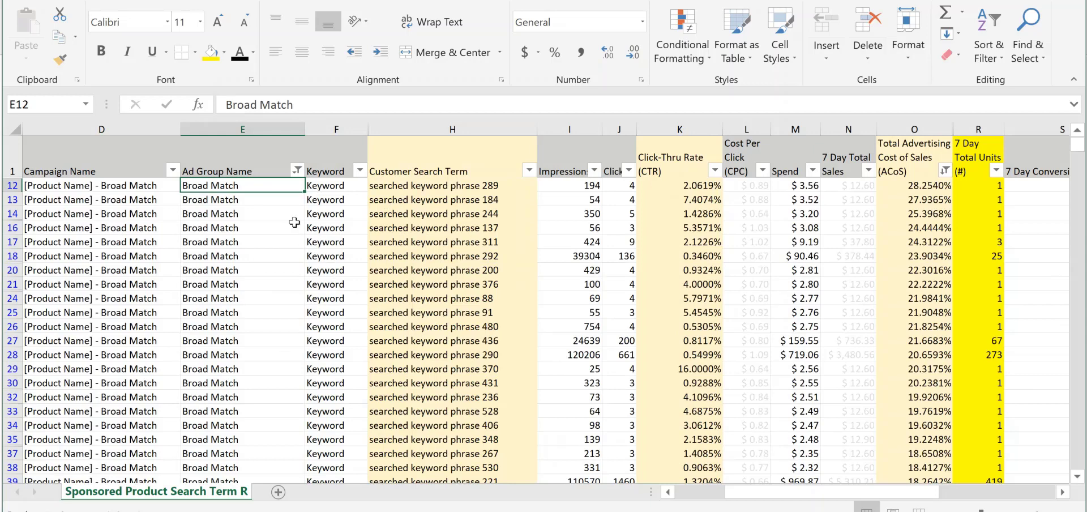
{"action": "left_click", "coordinate": [321, 198]}
{"action": "left_click", "coordinate": [360, 171]}
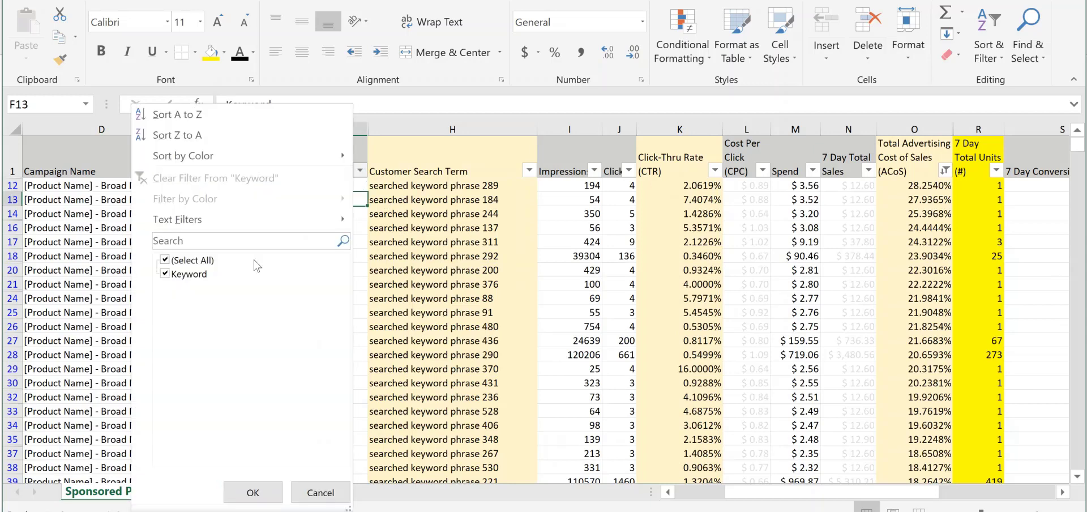
{"action": "left_click", "coordinate": [427, 258]}
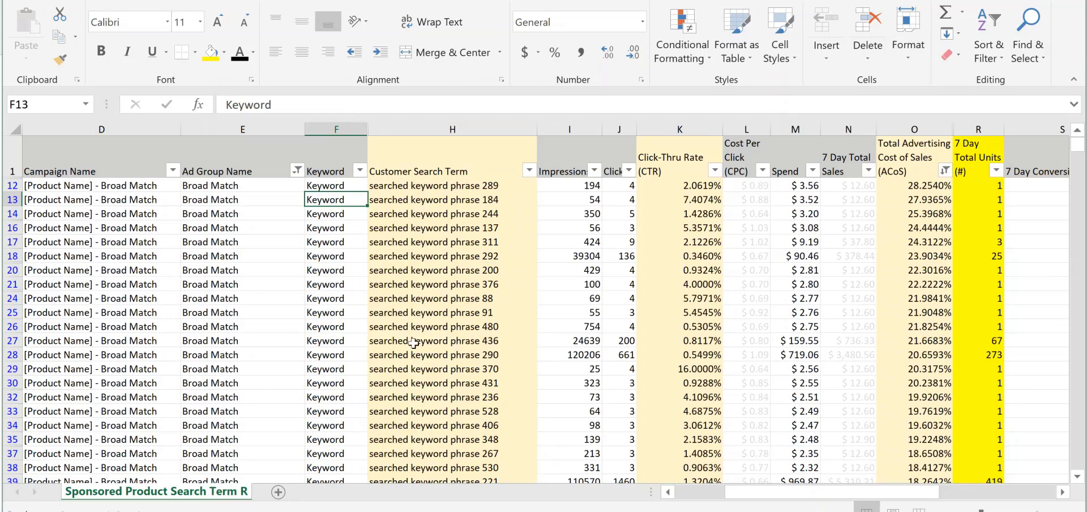
{"action": "left_click", "coordinate": [324, 309]}
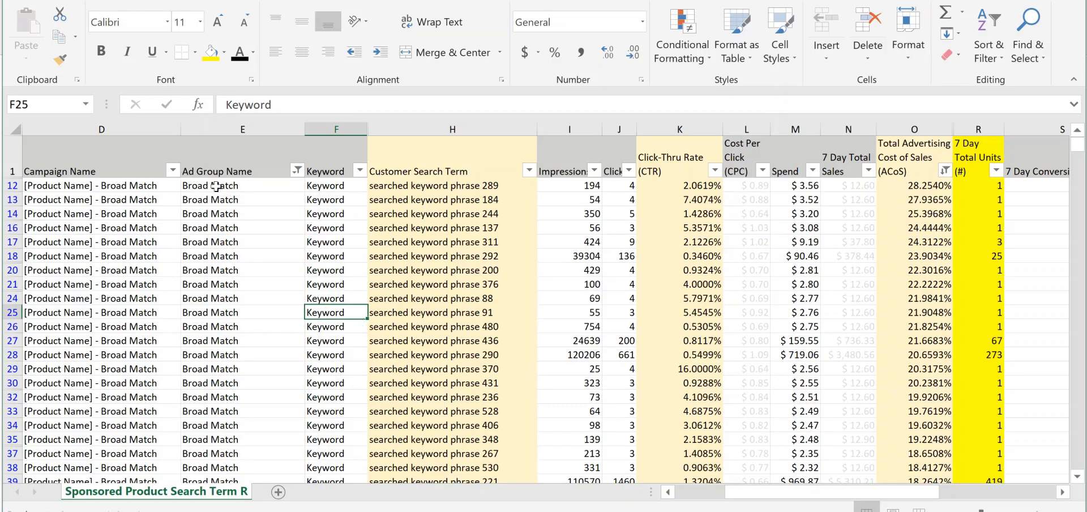
{"action": "left_click_drag", "start_coordinate": [212, 186], "coordinate": [243, 340]}
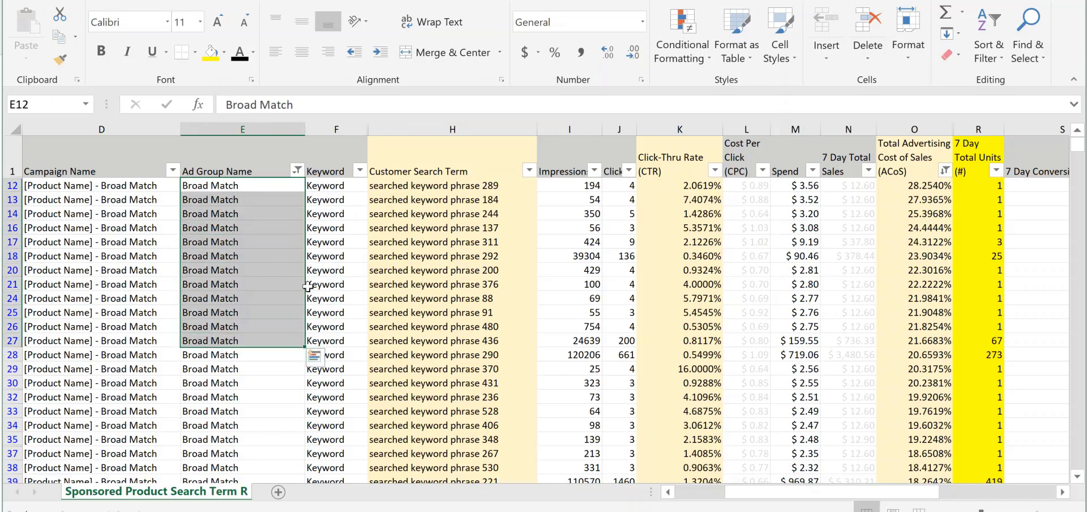
{"action": "left_click", "coordinate": [354, 244]}
{"action": "left_click_drag", "start_coordinate": [453, 185], "coordinate": [484, 459]}
{"action": "scroll", "coordinate": [471, 322], "scroll_direction": "up", "scroll_amount": 20}
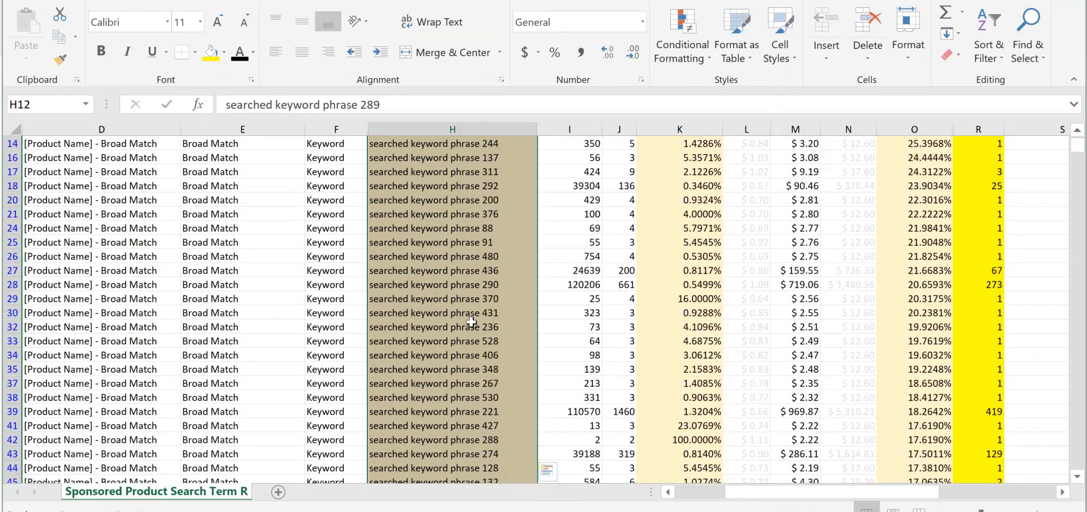
{"action": "scroll", "coordinate": [471, 322], "scroll_direction": "up", "scroll_amount": 3}
{"action": "left_click", "coordinate": [428, 299]}
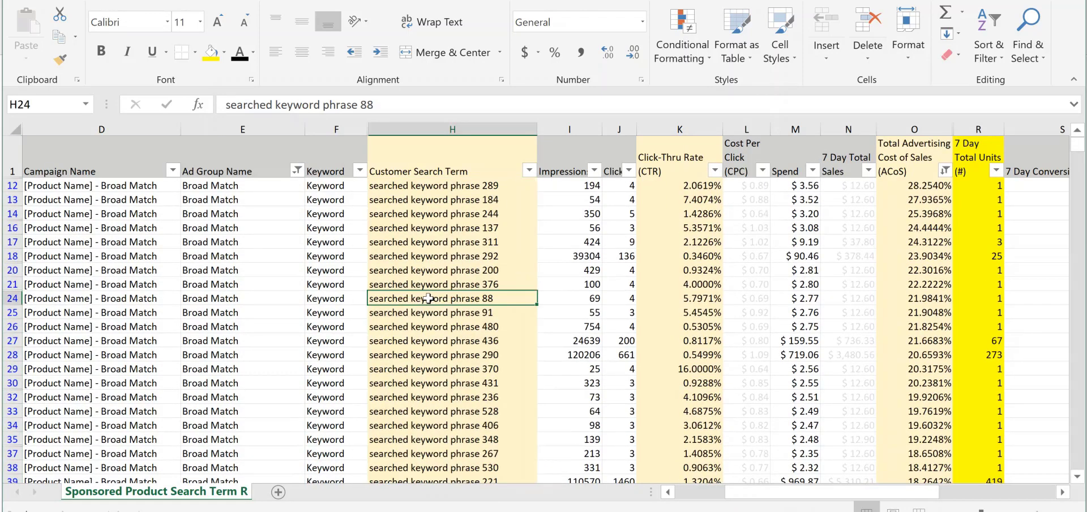
Filter the 7 Day Total Units column to exclude search terms with only 1 unit
{"action": "left_click_drag", "start_coordinate": [988, 187], "coordinate": [959, 351]}
{"action": "left_click", "coordinate": [953, 328]}
{"action": "left_click_drag", "start_coordinate": [988, 186], "coordinate": [991, 227]}
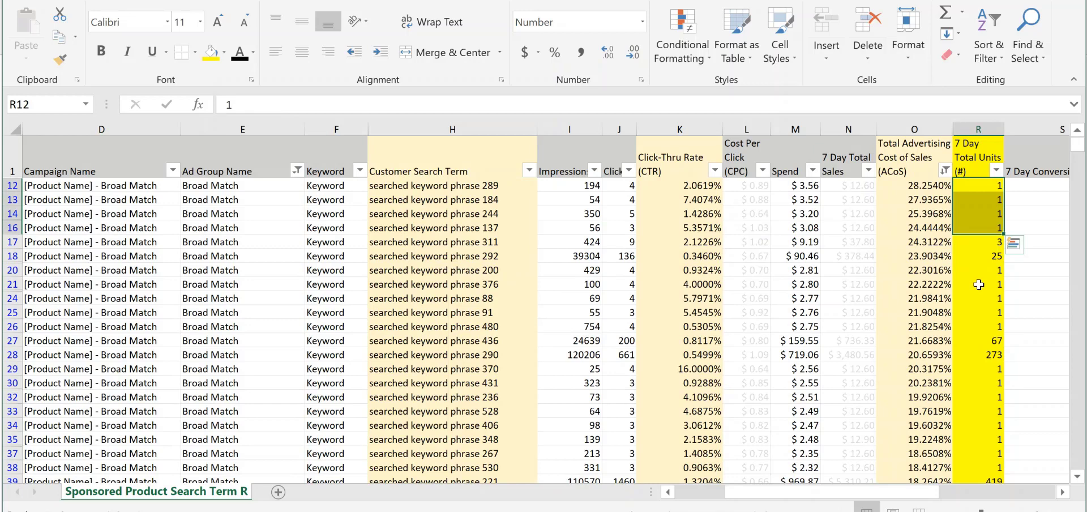
{"action": "left_click", "coordinate": [881, 330]}
{"action": "left_click", "coordinate": [996, 170]}
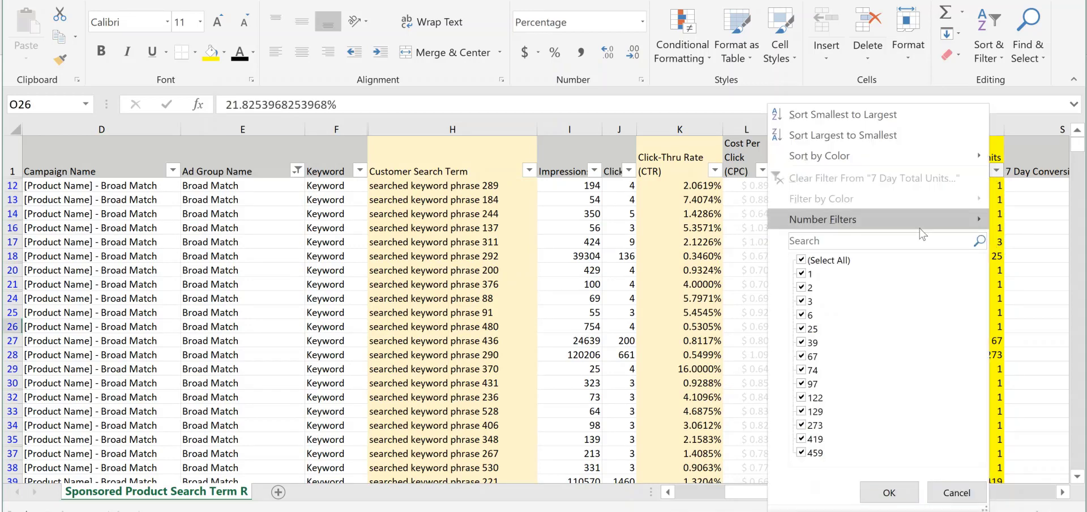
{"action": "left_click", "coordinate": [803, 262]}
{"action": "left_click", "coordinate": [802, 261]}
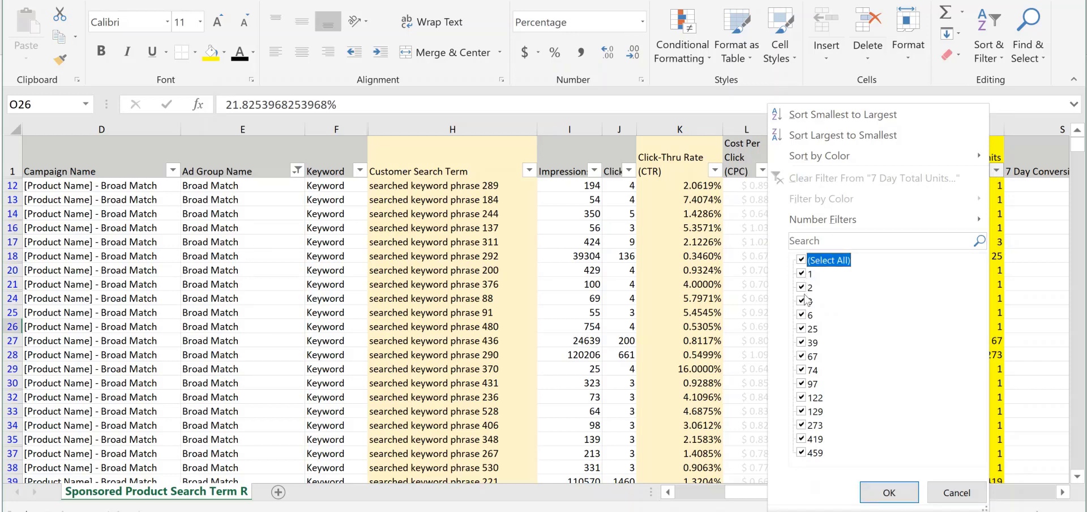
{"action": "left_click", "coordinate": [801, 274]}
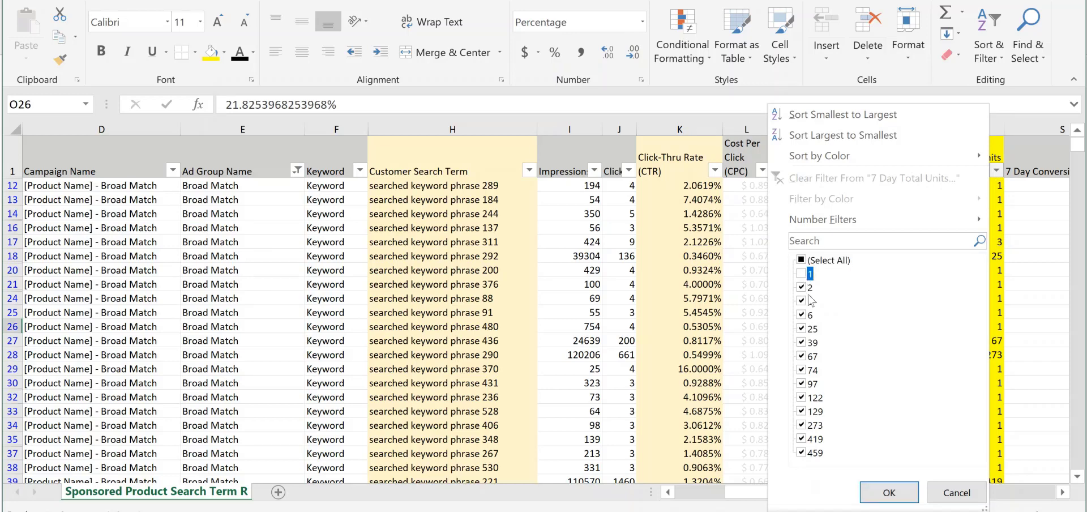
{"action": "left_click", "coordinate": [890, 486]}
{"action": "left_click", "coordinate": [849, 312]}
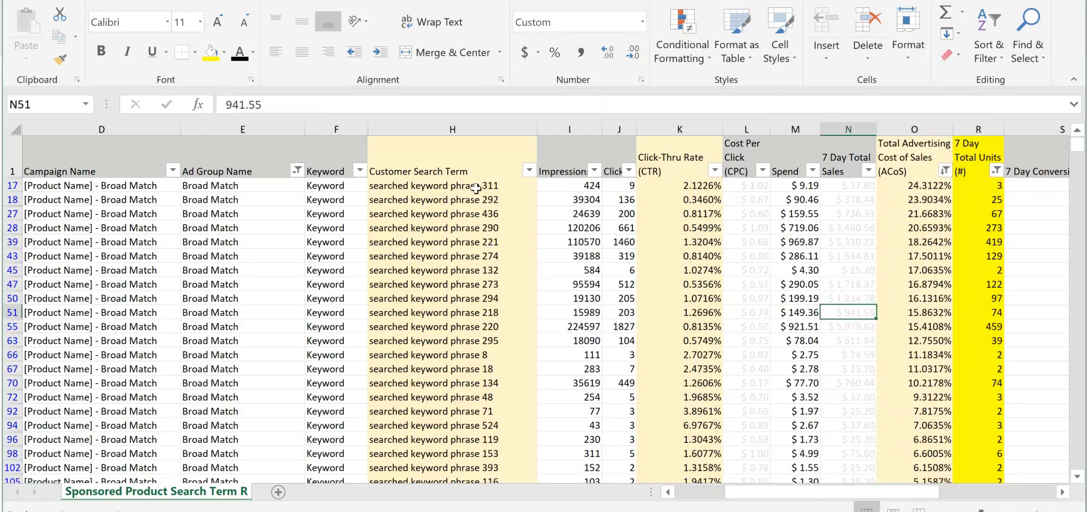
Examine the remaining Broad Match search terms and their click-thru rate, clicks and spend
{"action": "left_click_drag", "start_coordinate": [475, 189], "coordinate": [497, 467]}
{"action": "left_click", "coordinate": [694, 310]}
{"action": "scroll", "coordinate": [469, 327], "scroll_direction": "up", "scroll_amount": 3}
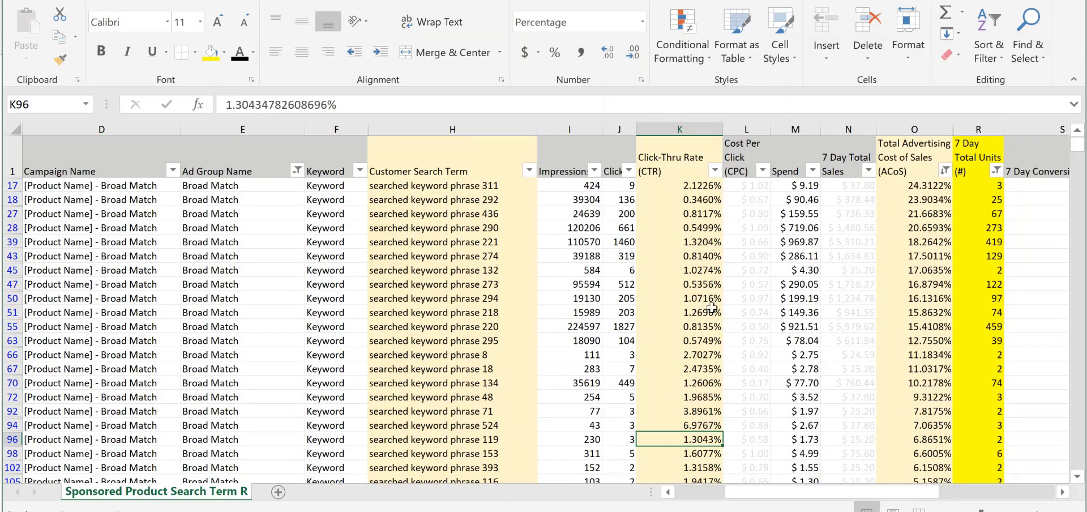
{"action": "left_click", "coordinate": [615, 243]}
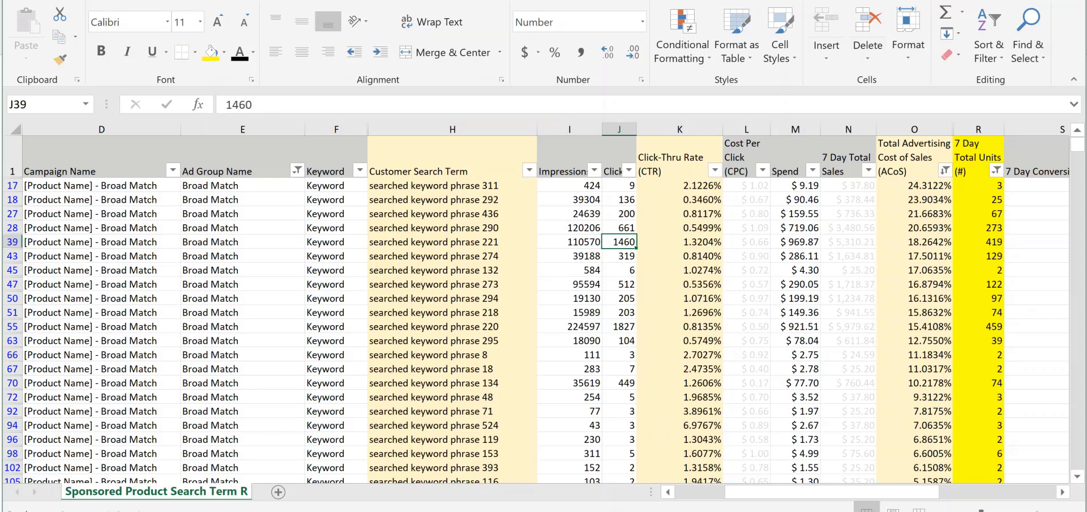
{"action": "left_click", "coordinate": [810, 299]}
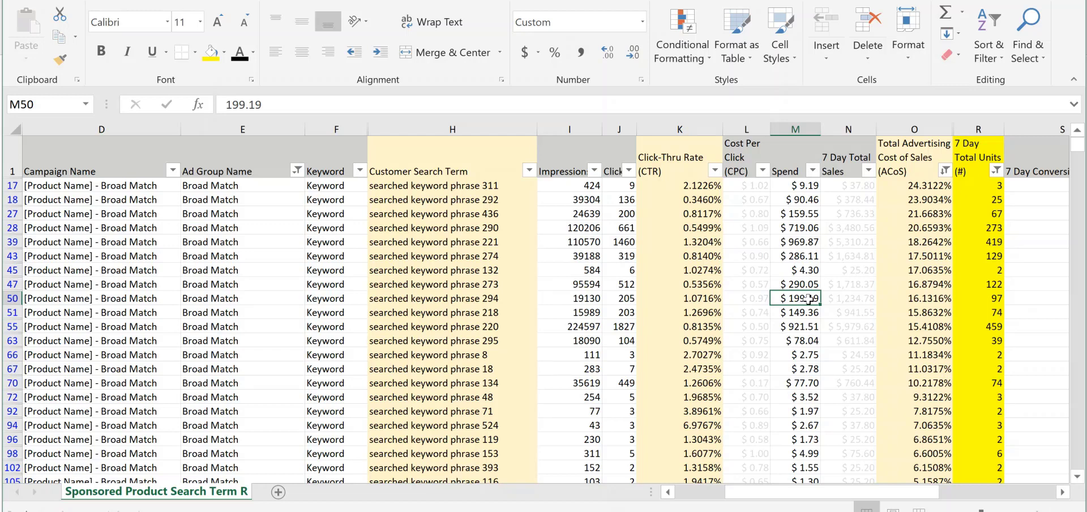
{"action": "left_click", "coordinate": [172, 330]}
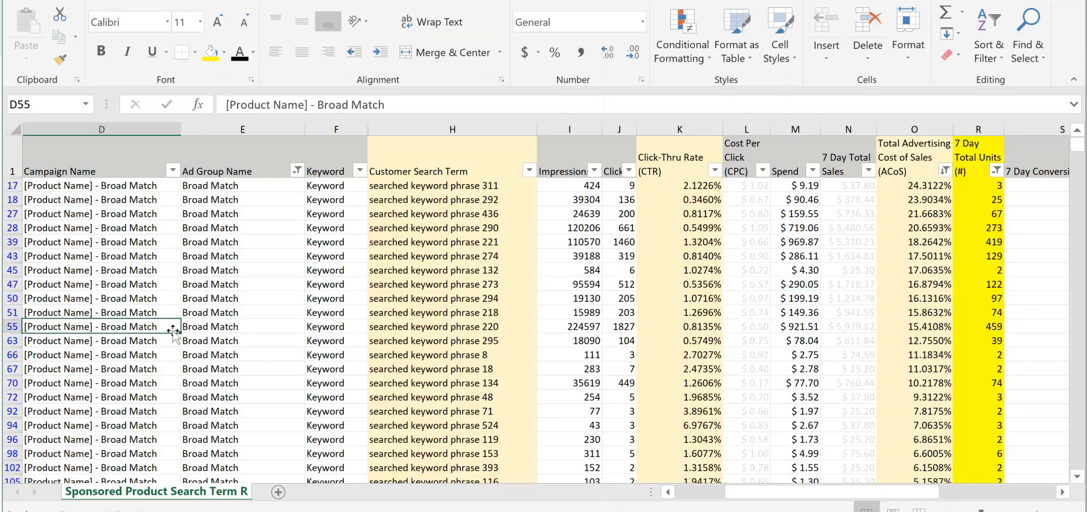
{"action": "left_click", "coordinate": [296, 254]}
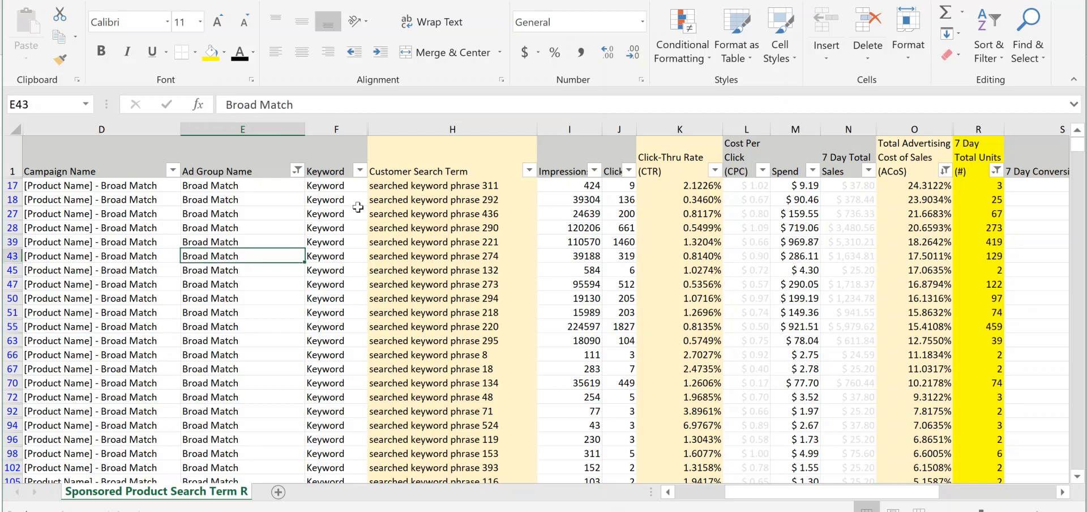
Clear the filter from the Ad Group Name column to include all match types
{"action": "left_click", "coordinate": [13, 164]}
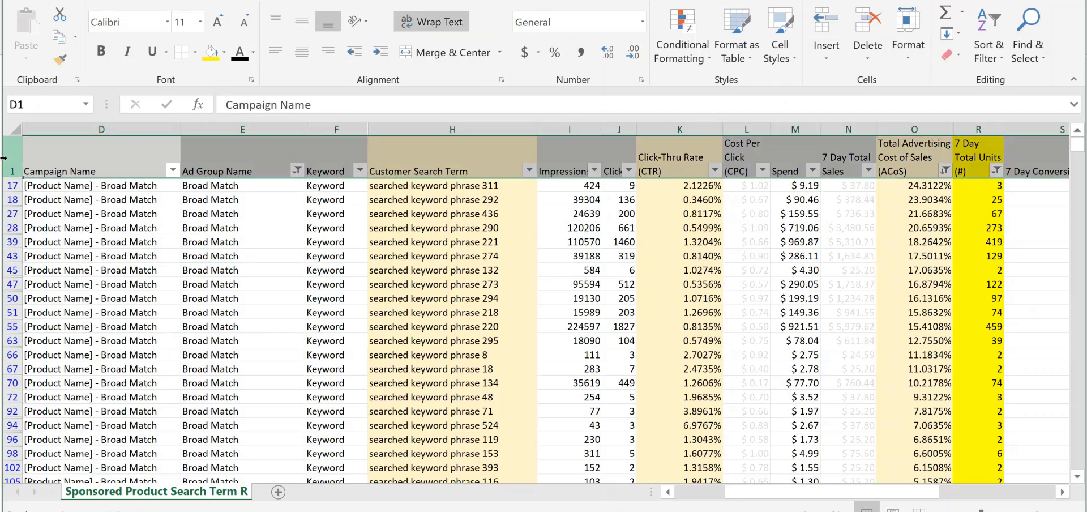
{"action": "left_click", "coordinate": [296, 169]}
{"action": "key", "text": "Escape"}
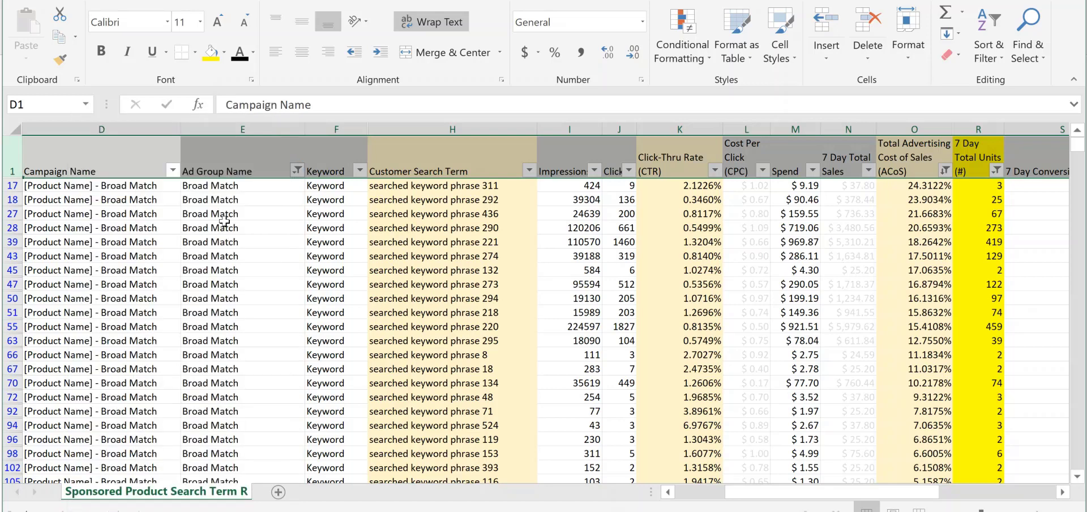
{"action": "left_click", "coordinate": [758, 283]}
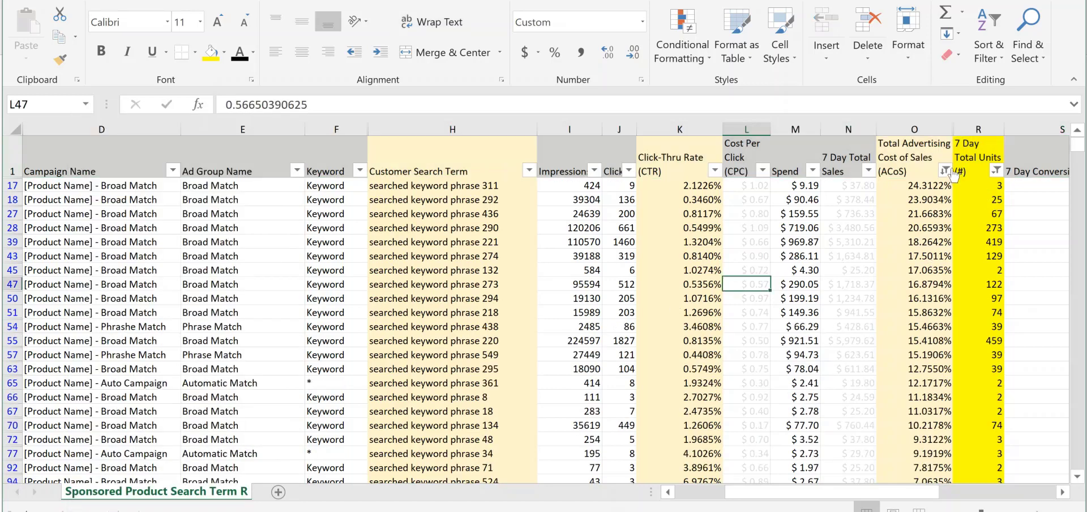
Clear the filter from the Total Advertising Cost of Sales (ACoS) column and look through the list
{"action": "left_click", "coordinate": [945, 169]}
{"action": "left_click", "coordinate": [883, 174]}
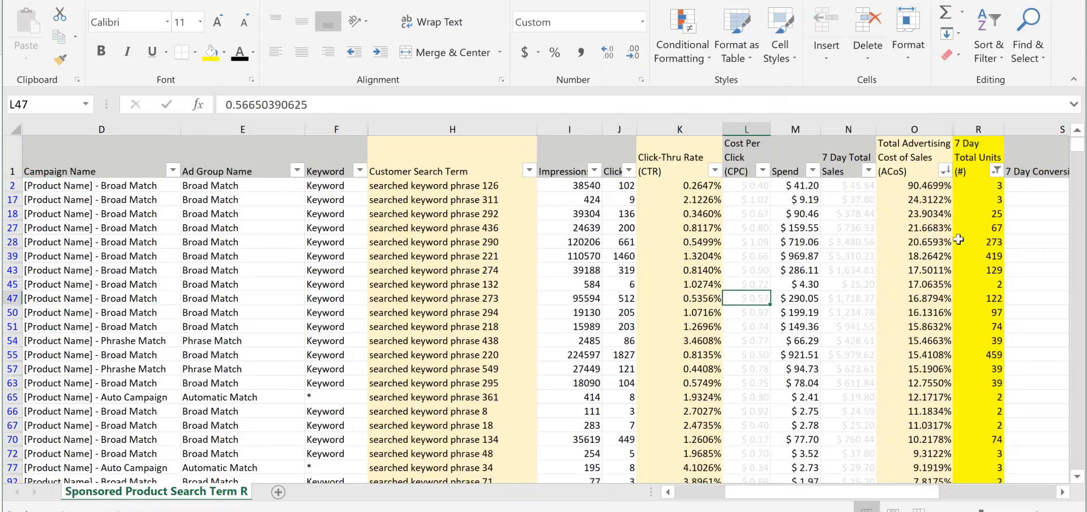
{"action": "left_click", "coordinate": [913, 240]}
{"action": "scroll", "coordinate": [831, 264], "scroll_direction": "down", "scroll_amount": 3}
{"action": "scroll", "coordinate": [497, 307], "scroll_direction": "up", "scroll_amount": 3}
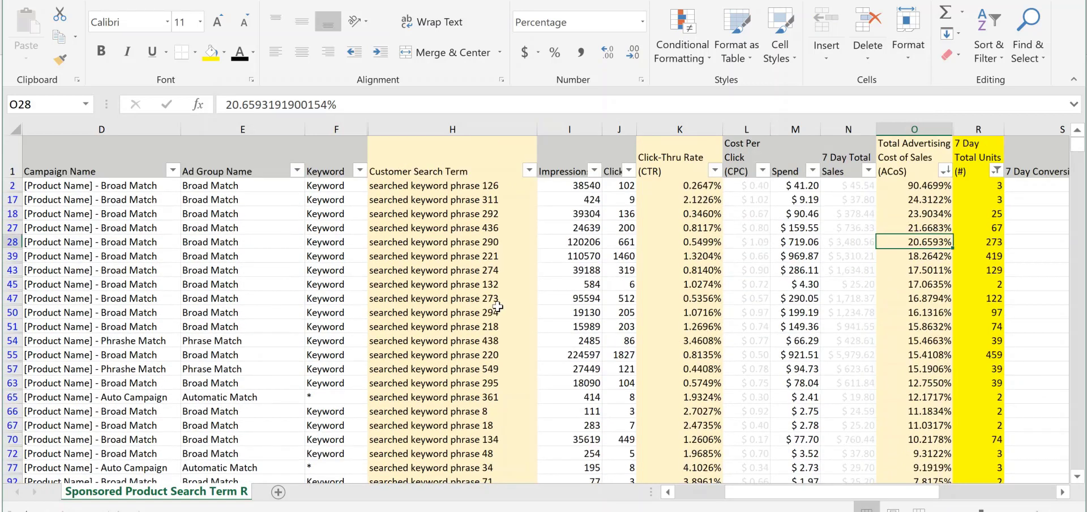